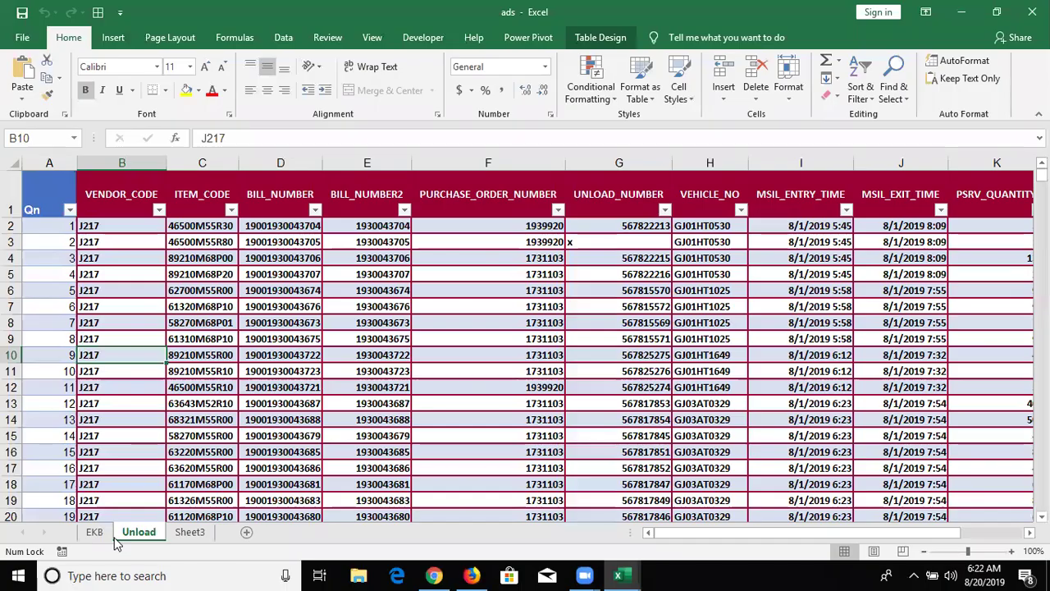
# - Autofit the EKB sheet's KANBAN NO column B so the full Kanban numbers show
pyautogui.click(94, 531)
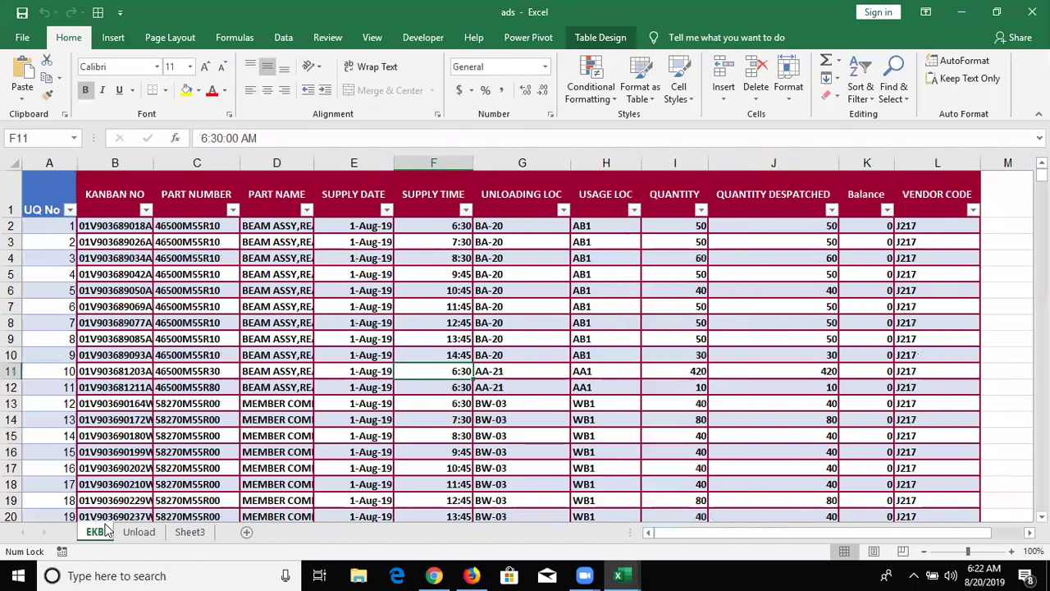
pyautogui.click(218, 293)
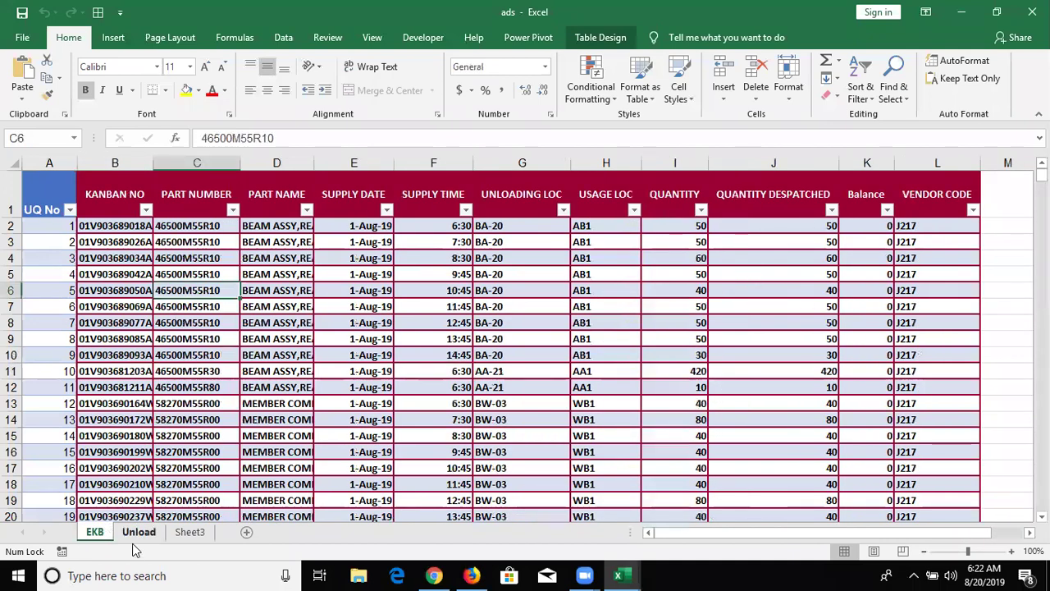
pyautogui.click(137, 532)
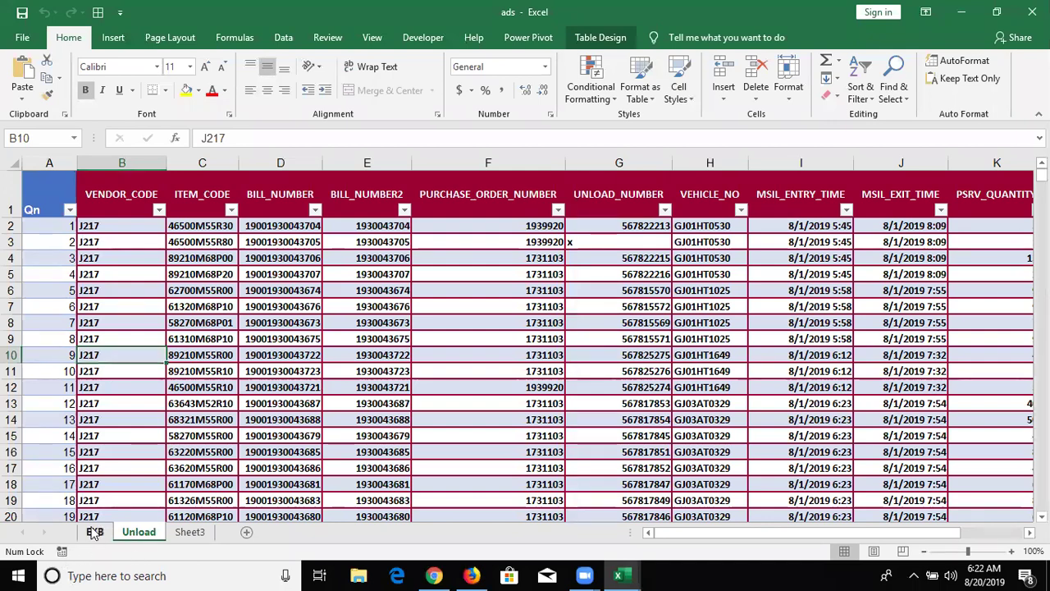
pyautogui.click(95, 532)
pyautogui.click(142, 271)
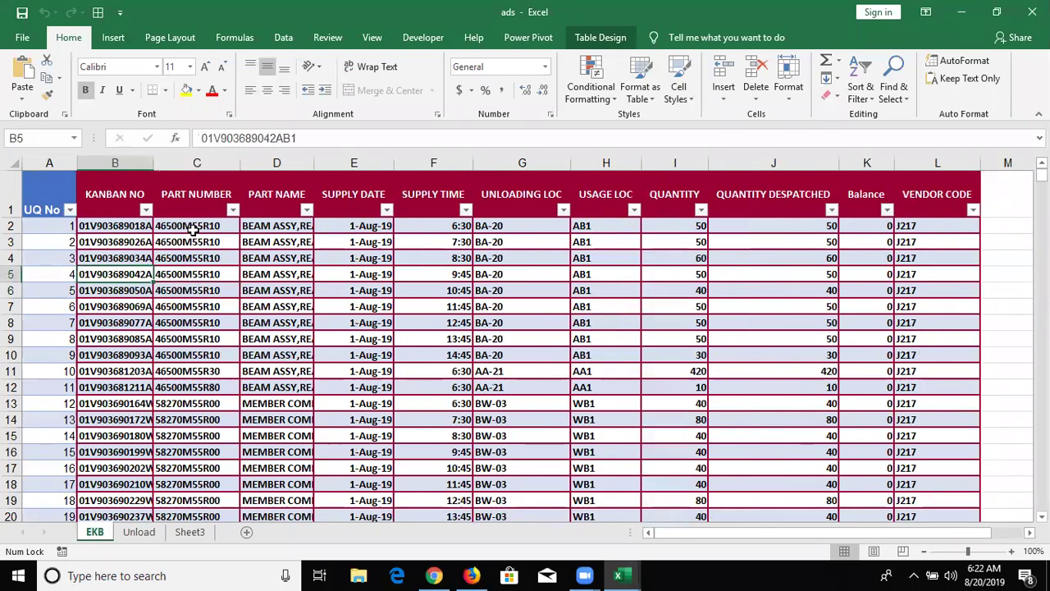
pyautogui.moveTo(191, 229); pyautogui.dragTo(194, 246)
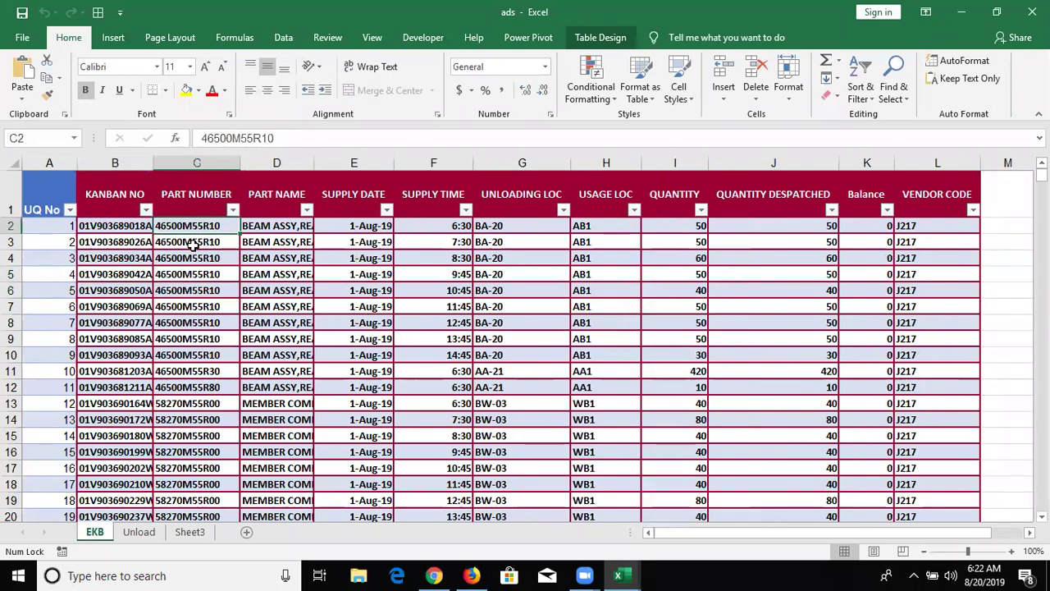
pyautogui.doubleClick(154, 164)
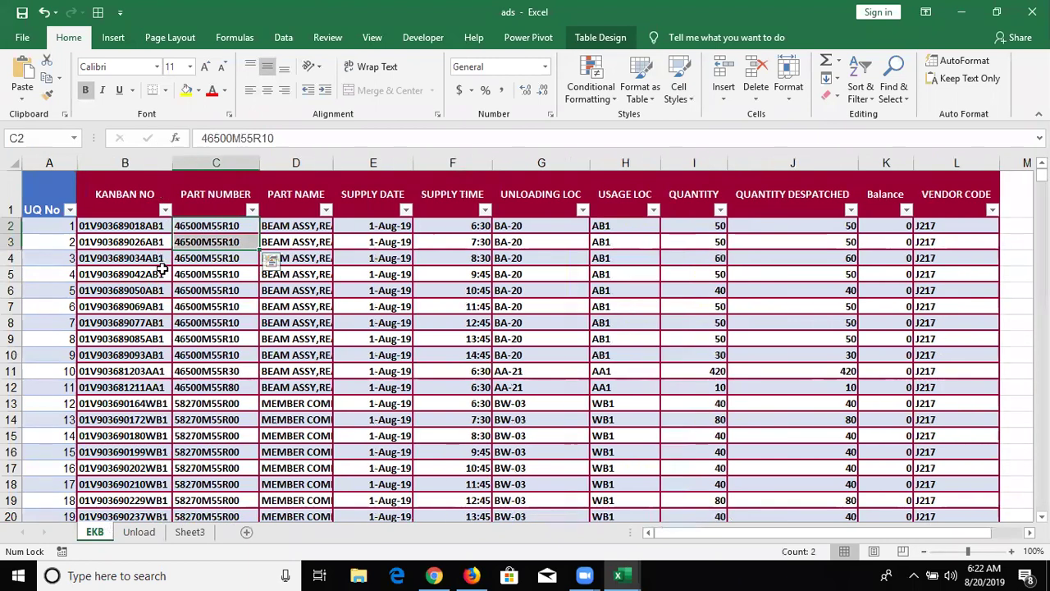
# - Copy part number 46500M55R10 from EKB cell C2 and go to the Unload ITEM_CODE column
pyautogui.click(220, 225)
pyautogui.hotkey('ctrl', 'c')
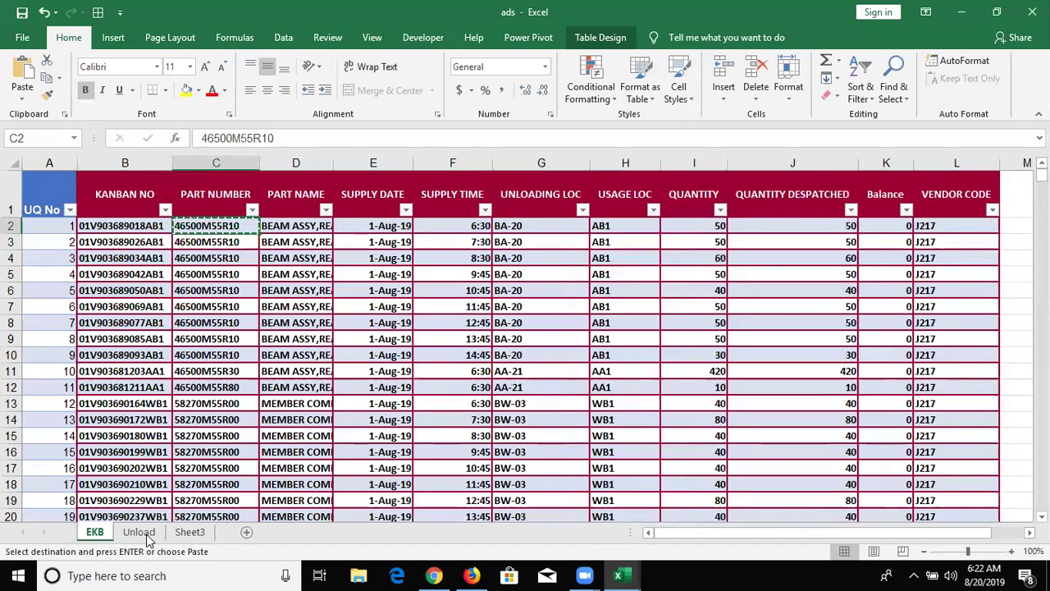
pyautogui.click(141, 533)
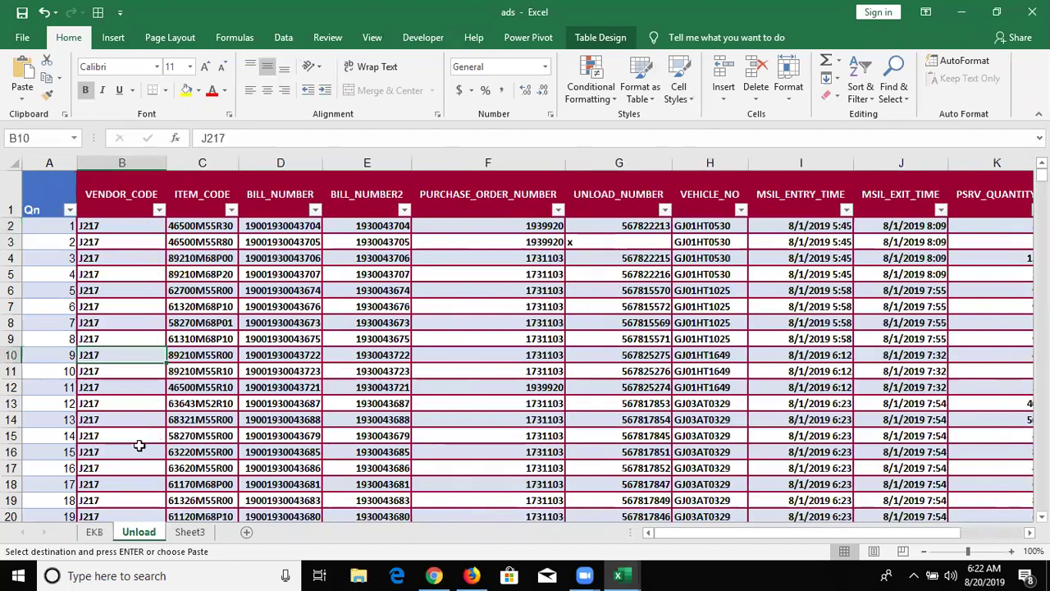
pyautogui.click(202, 288)
# - Search Unload for 46500M55R10, stepping through the matches in rows 12 and 85
pyautogui.hotkey('ctrl', 'f')
pyautogui.write('46500M55R10')
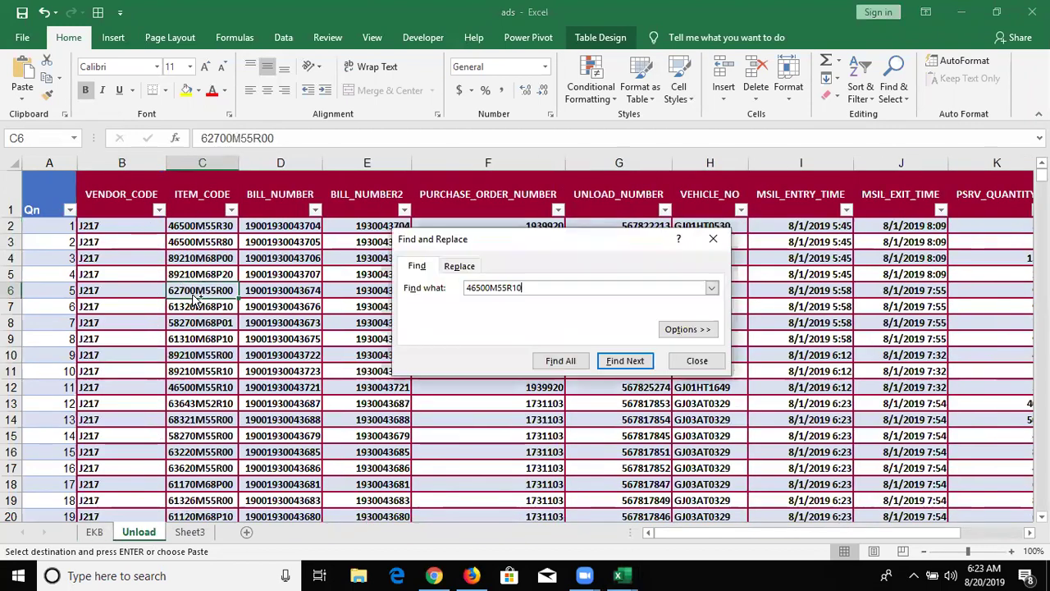
pyautogui.press('Return')
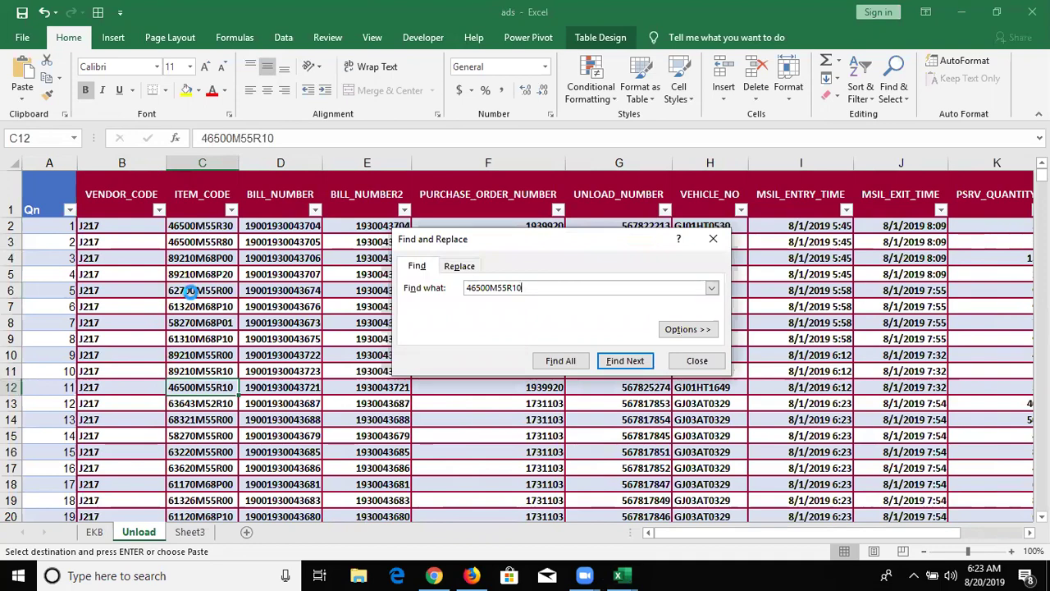
pyautogui.press('Return')
pyautogui.press('Return')
pyautogui.press('Return')
pyautogui.press('Return')
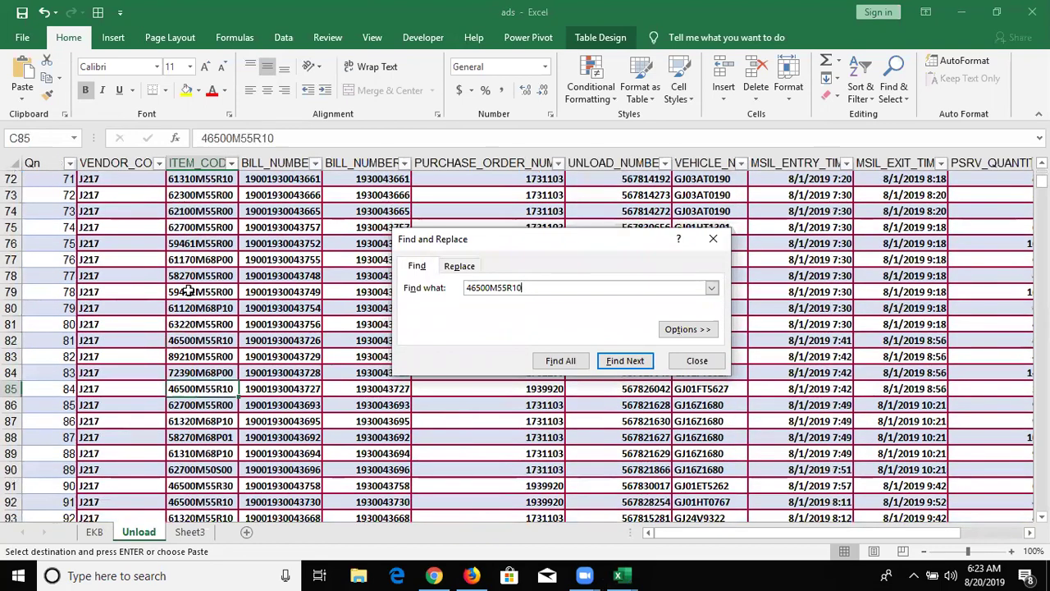
pyautogui.press('Escape')
# - Scroll Unload back to the top, return to EKB and cancel the pending copy
pyautogui.scroll(6, 339, 370)
pyautogui.scroll(10, 340, 369)
pyautogui.scroll(8, 339, 370)
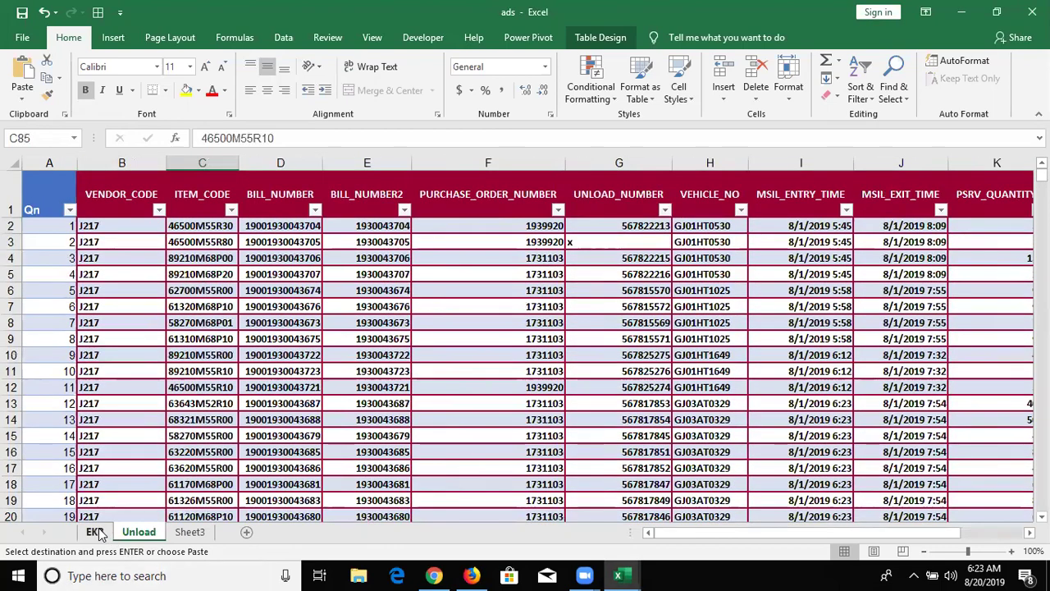
pyautogui.click(94, 532)
pyautogui.press('Escape')
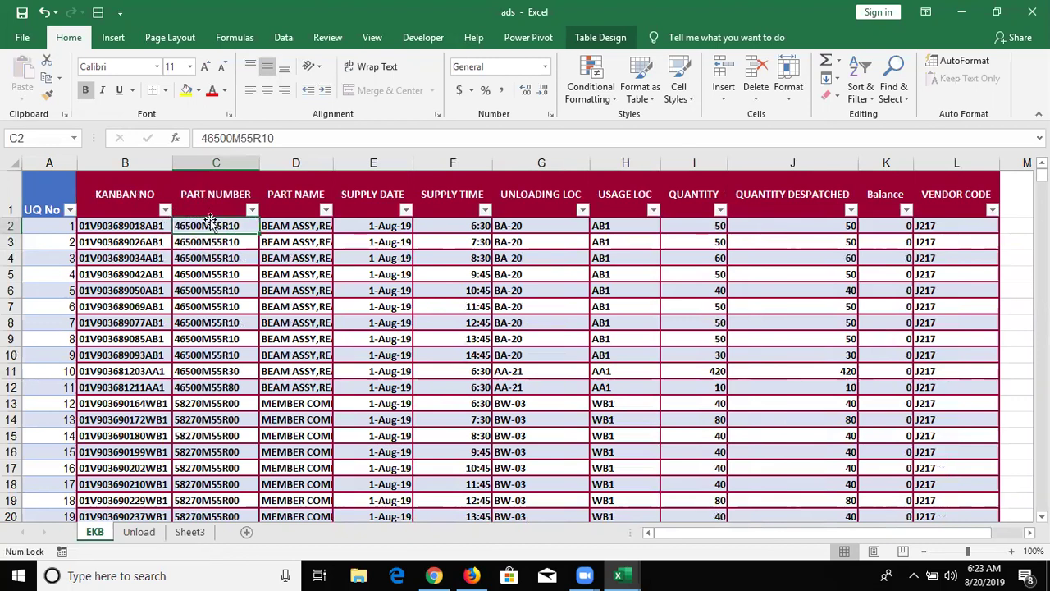
# - Review EKB's part number column C from C2 down to its last entry and back
pyautogui.moveTo(210, 229); pyautogui.dragTo(209, 488)
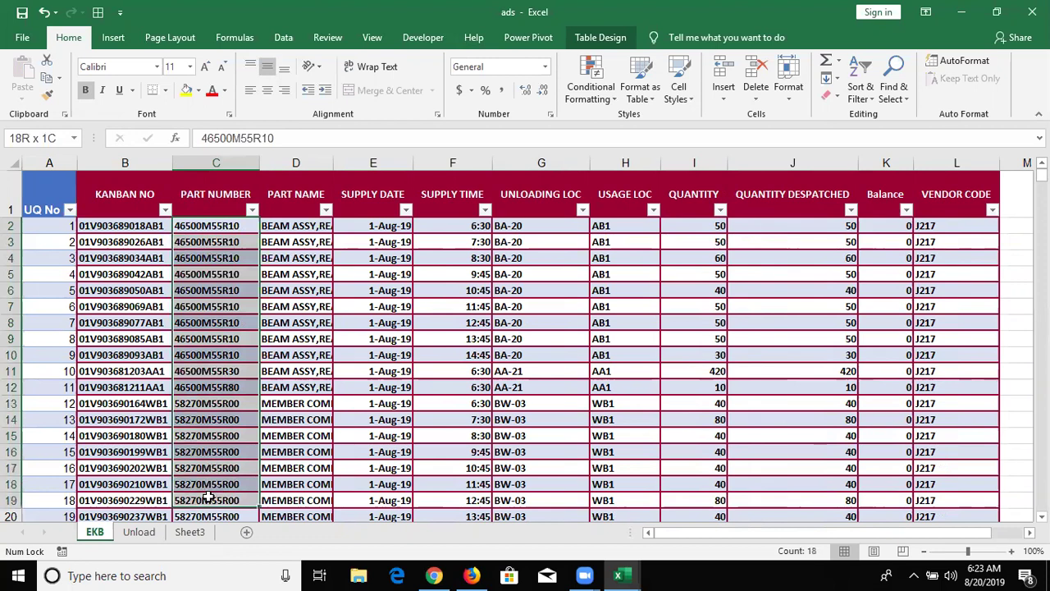
pyautogui.moveTo(207, 451); pyautogui.dragTo(205, 257)
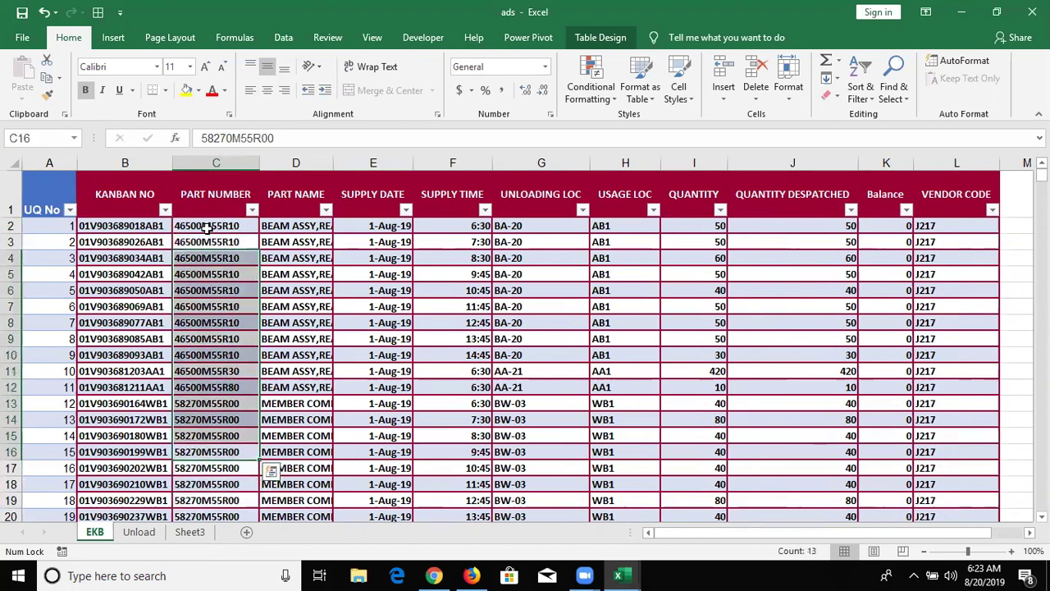
pyautogui.click(207, 227)
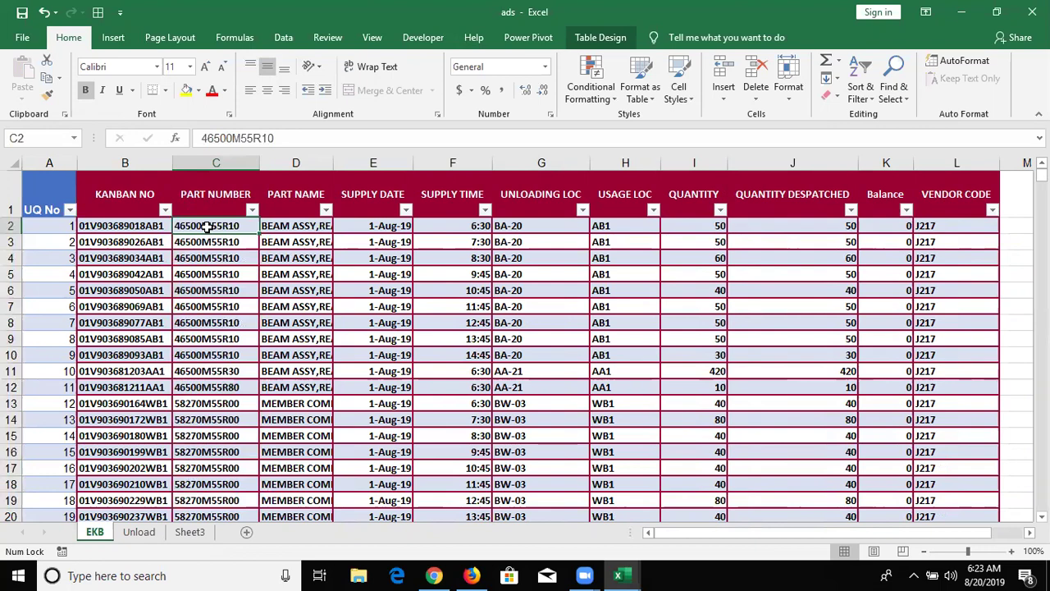
pyautogui.hotkey('ctrl', 'Down')
pyautogui.hotkey('ctrl', 'Up')
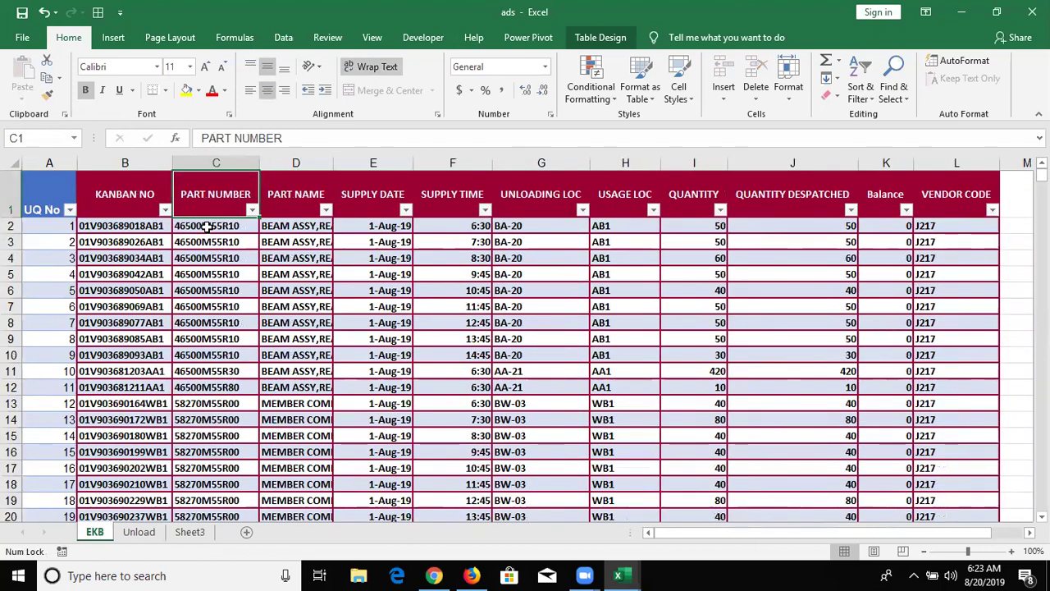
pyautogui.press('Down')
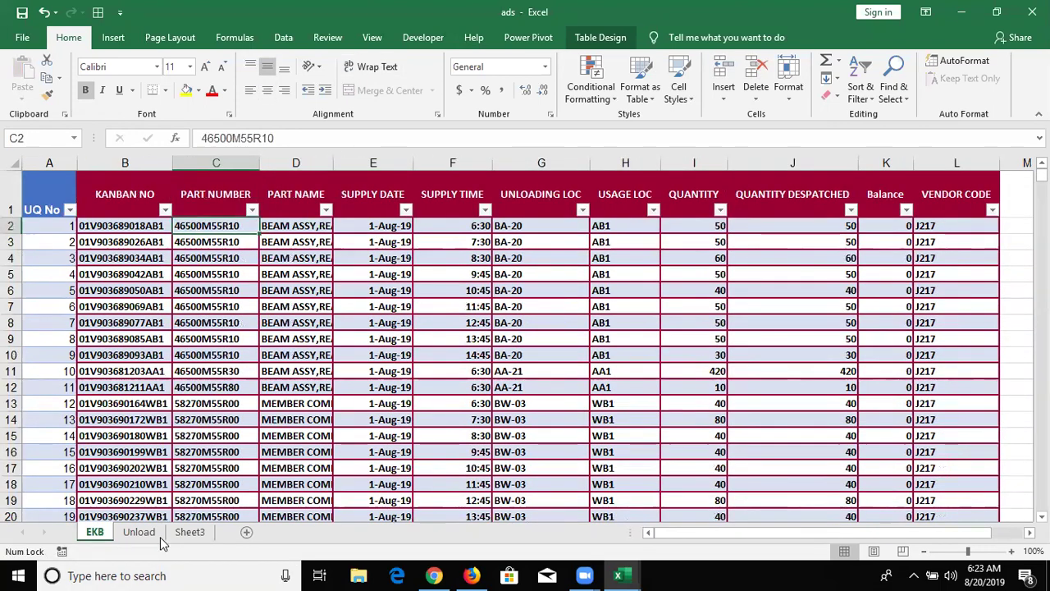
# - Check Unload's PSRV_QUANTITY values (50 in row 2, 10 in row 3), then show empty Sheet3
pyautogui.click(139, 532)
pyautogui.click(890, 244)
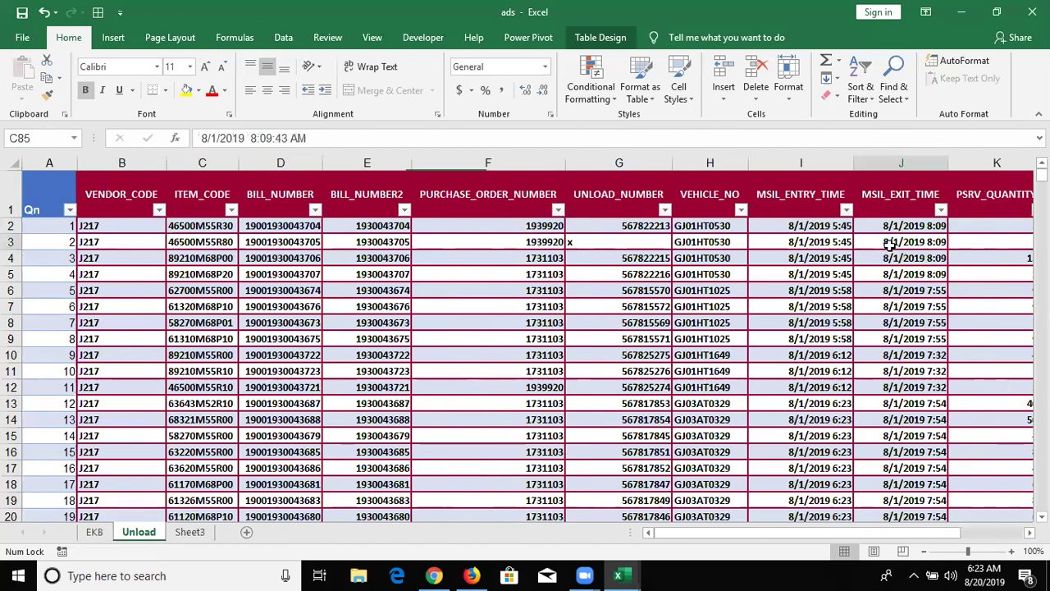
pyautogui.hscroll(2, 890, 243)
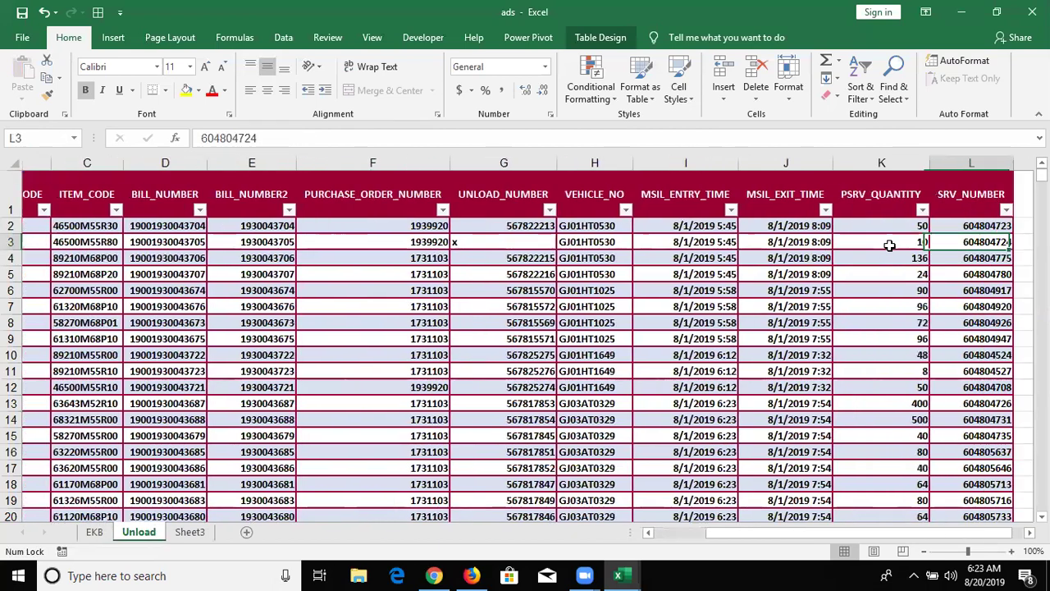
pyautogui.click(890, 244)
pyautogui.press('Up')
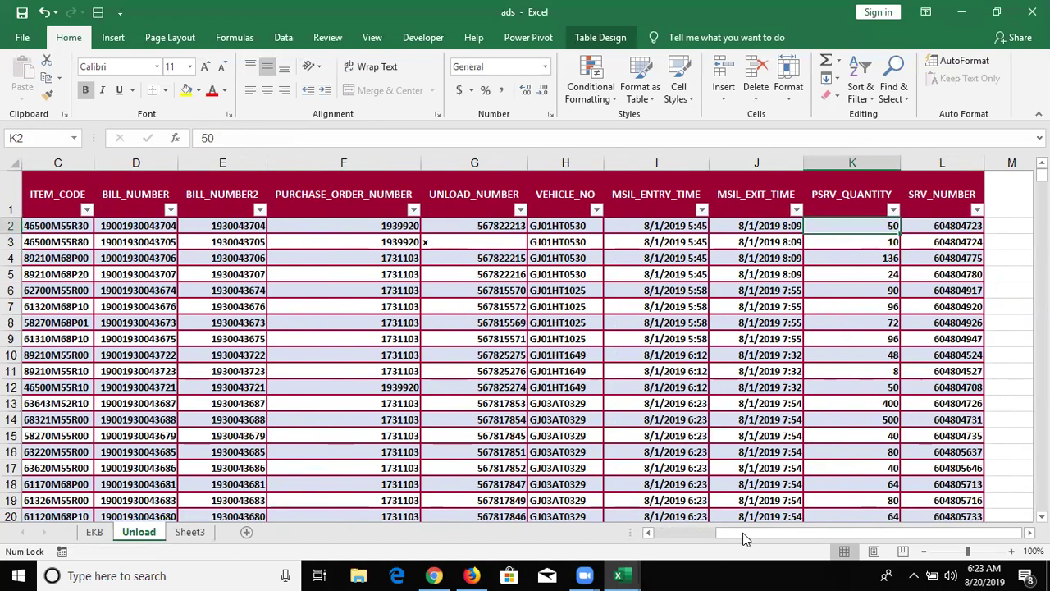
pyautogui.moveTo(757, 535); pyautogui.dragTo(438, 538)
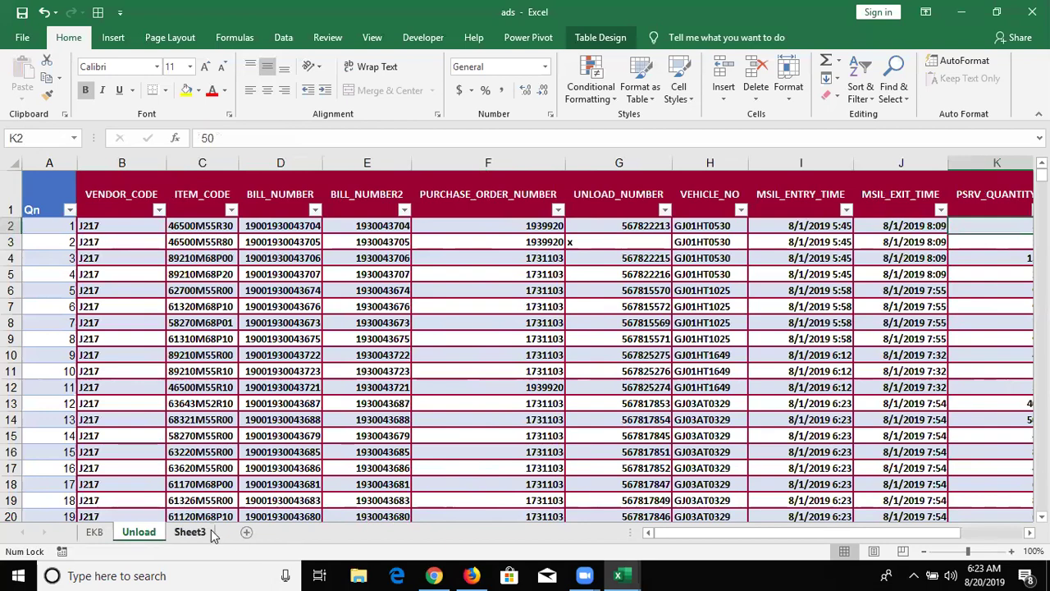
pyautogui.click(197, 532)
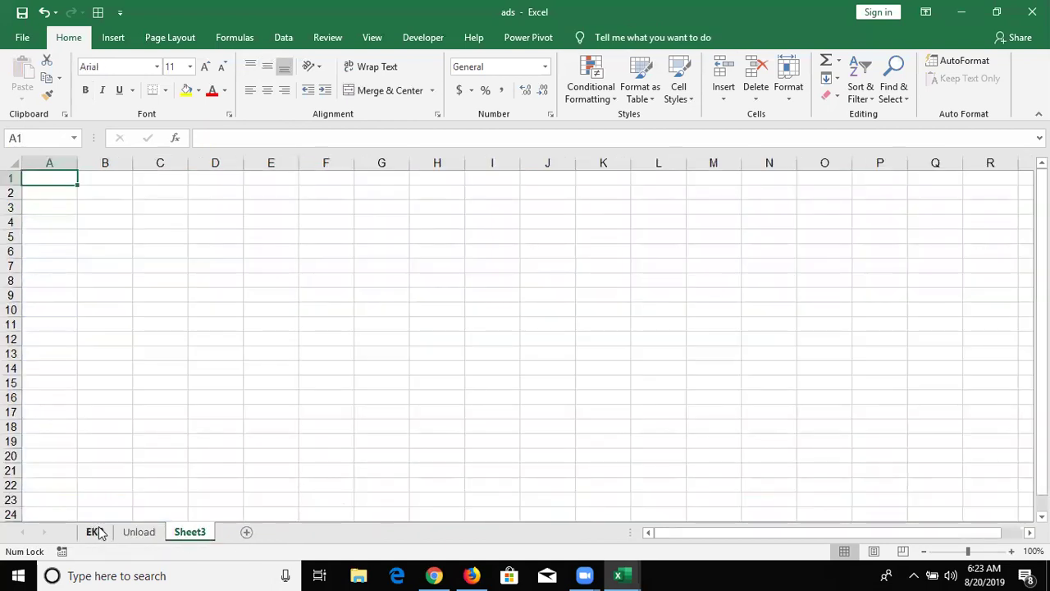
# - Copy EKB's whole PART NUMBER column C into column A of Sheet3
pyautogui.click(98, 531)
pyautogui.click(238, 162)
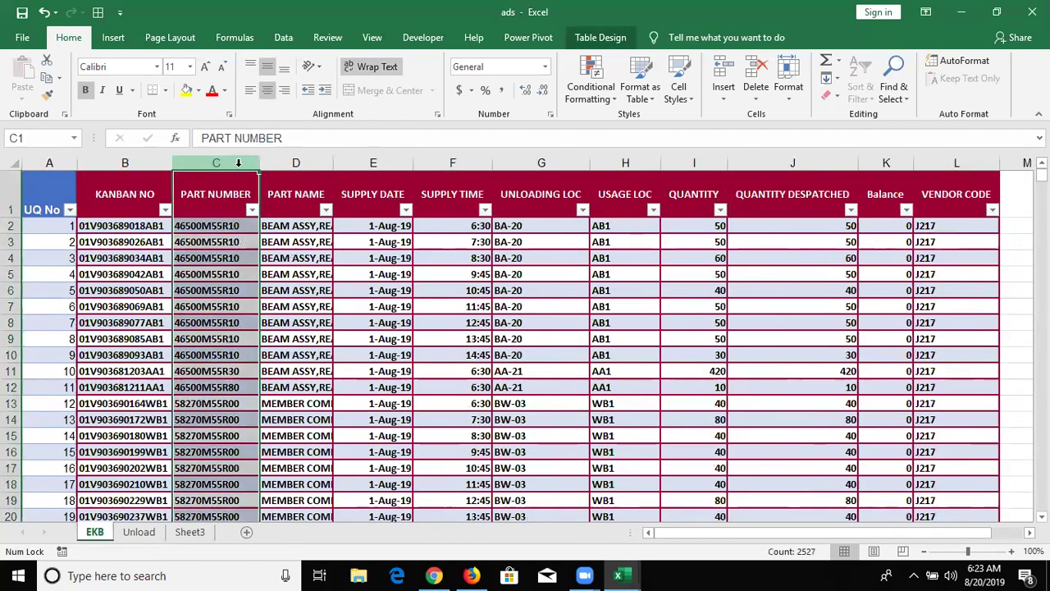
pyautogui.hotkey('ctrl', 'c')
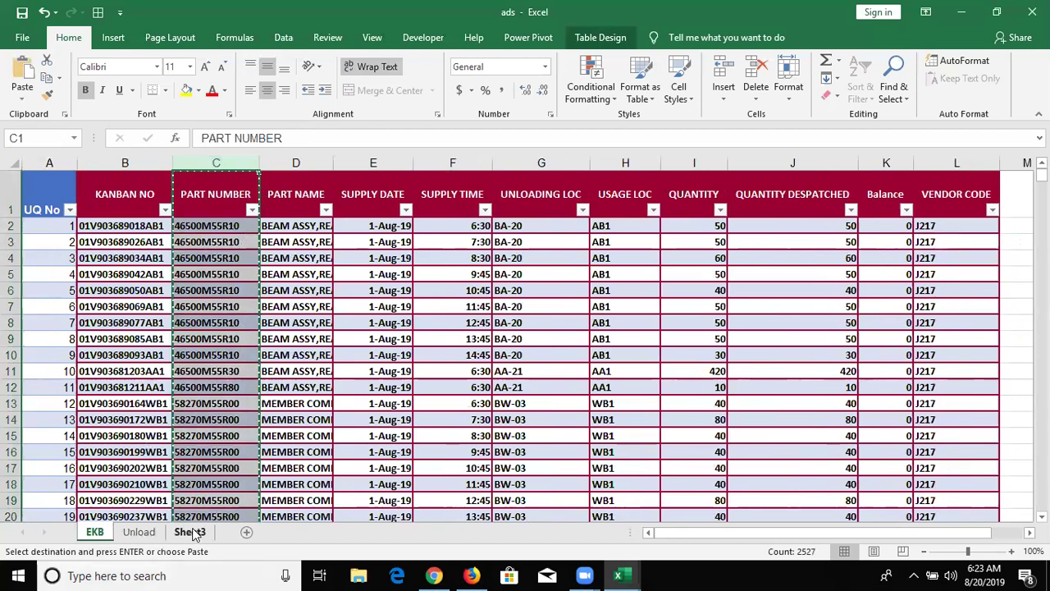
pyautogui.click(193, 531)
pyautogui.hotkey('ctrl', 'v')
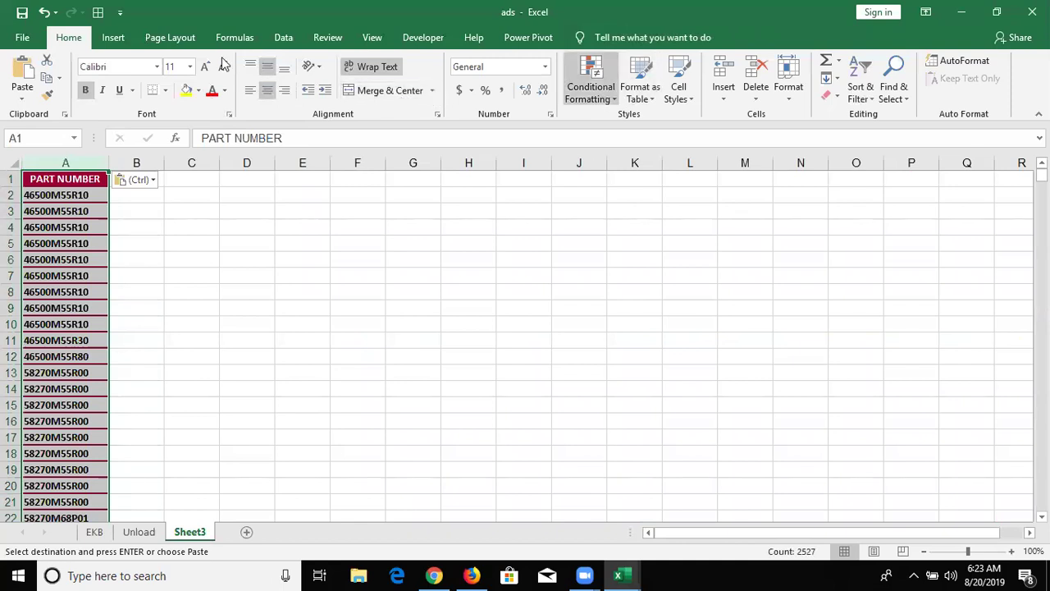
# - Remove duplicate part numbers, dropping 2459 duplicates and leaving 67 unique values
pyautogui.click(281, 38)
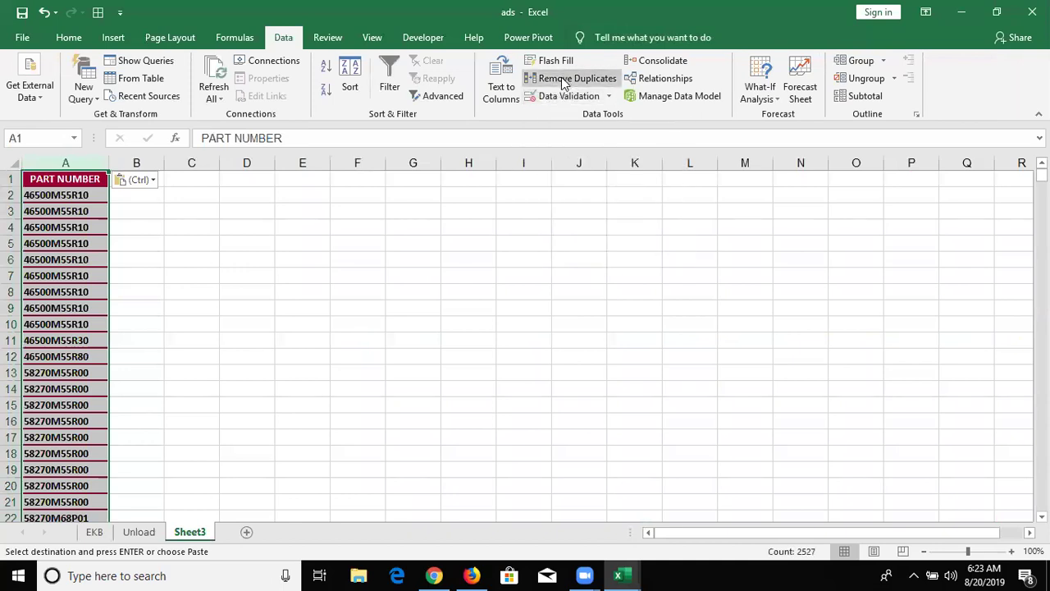
pyautogui.click(563, 82)
pyautogui.click(633, 375)
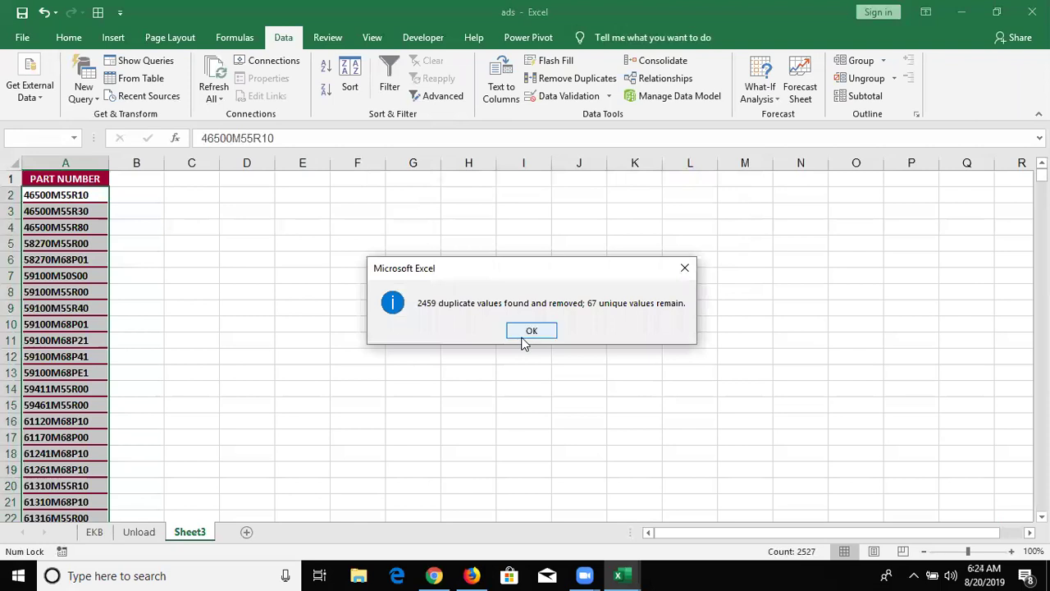
pyautogui.press('Return')
pyautogui.click(77, 306)
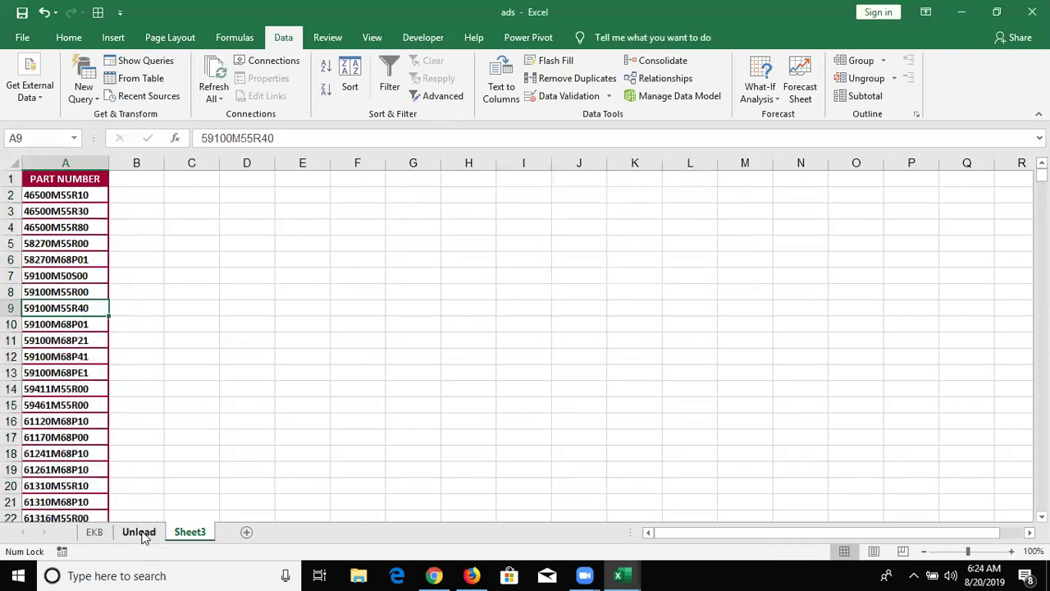
# - Copy Unload's MSIL_ENTRY_TIME values from I2 down to the last row
pyautogui.click(138, 532)
pyautogui.click(803, 245)
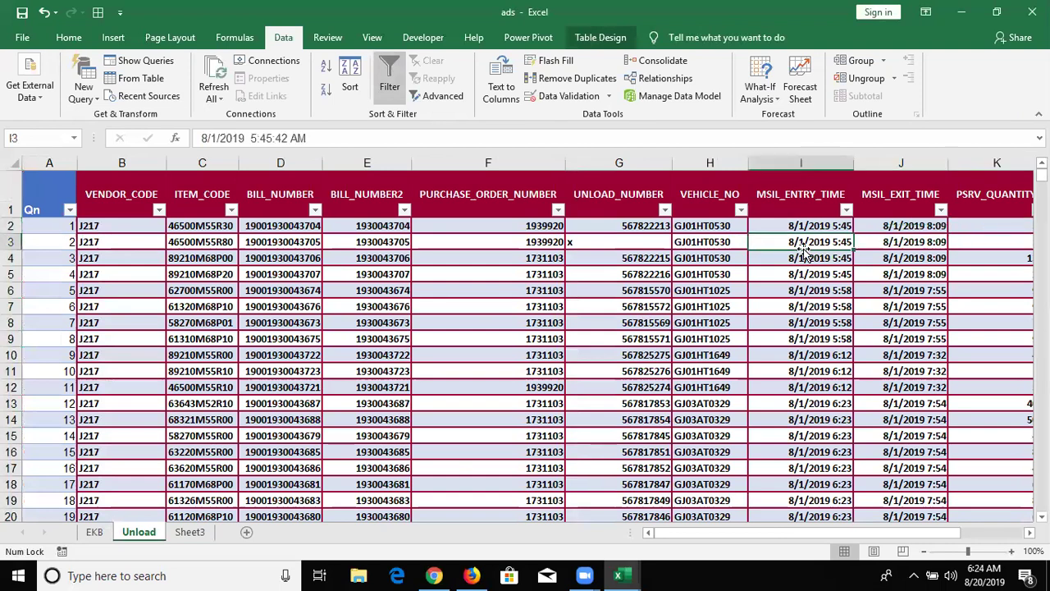
pyautogui.press('Up')
pyautogui.press('Up')
pyautogui.press('Down')
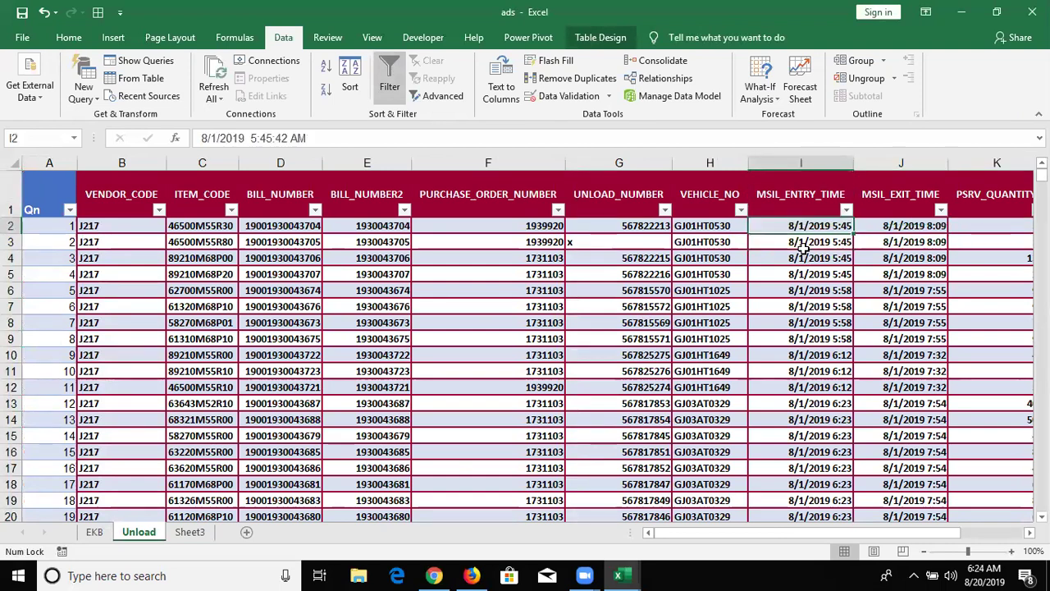
pyautogui.hotkey('ctrl', 'shift', 'Down')
pyautogui.hotkey('ctrl', 'c')
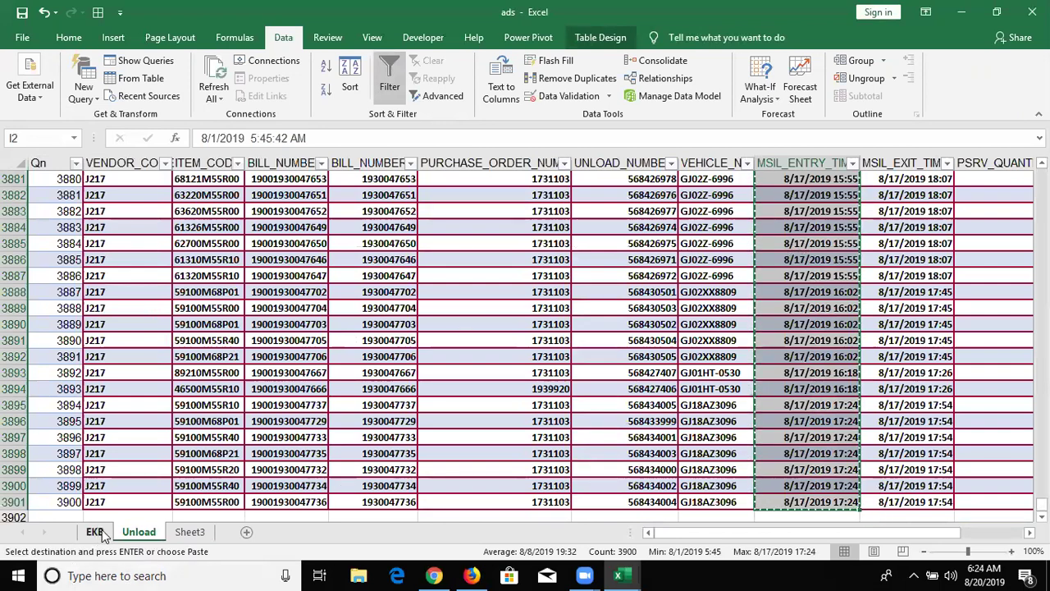
# - Paste the 3900 entry times into Sheet3 C1 and autofit column C to show values like 8/1/2019 5:45
pyautogui.click(96, 532)
pyautogui.click(197, 530)
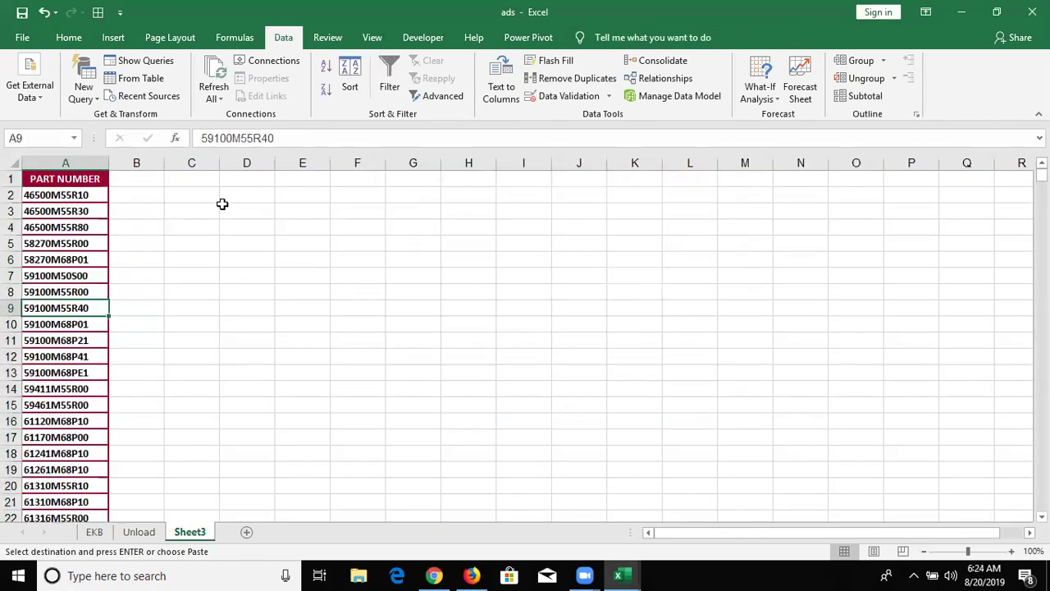
pyautogui.click(205, 178)
pyautogui.hotkey('ctrl', 'v')
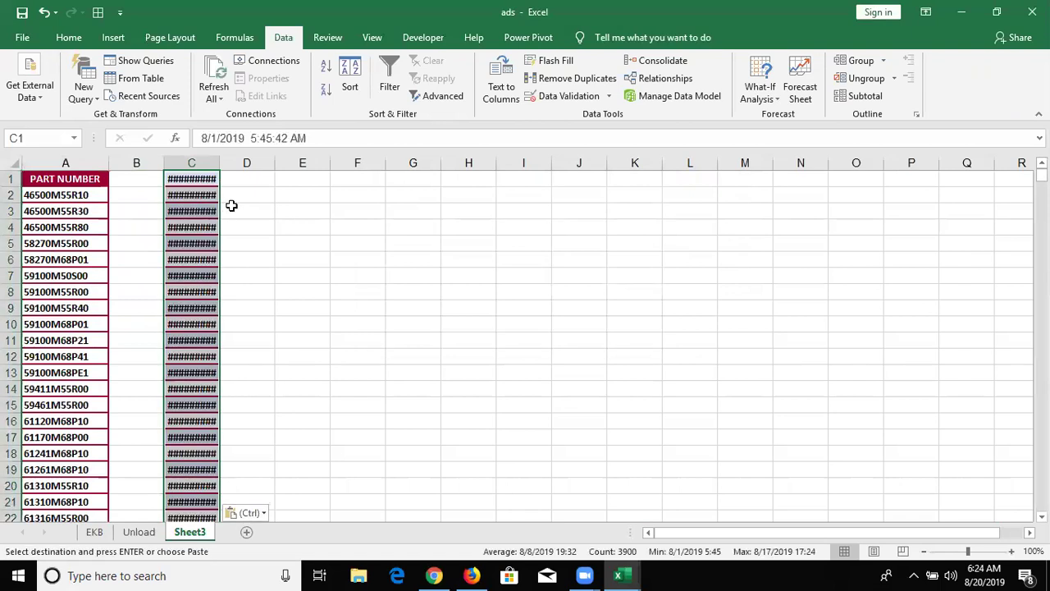
pyautogui.doubleClick(222, 163)
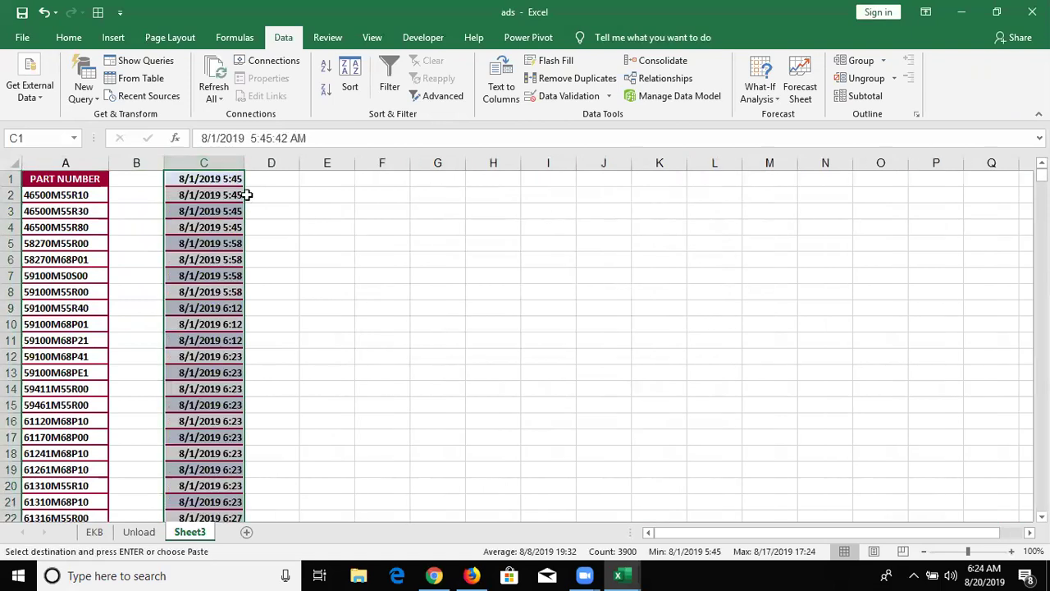
pyautogui.click(232, 195)
pyautogui.click(232, 228)
pyautogui.click(232, 276)
pyautogui.click(232, 307)
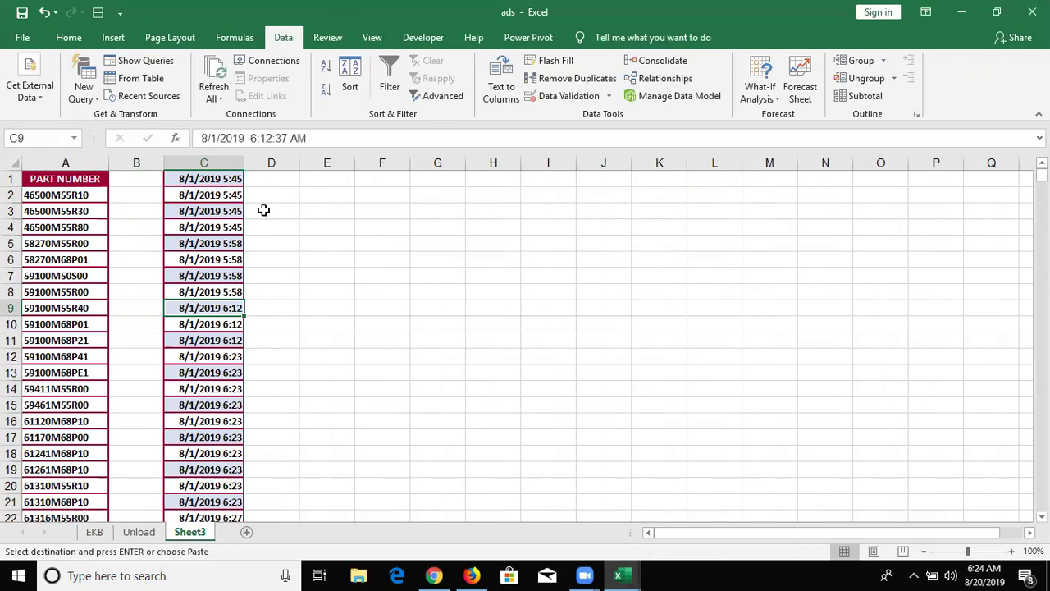
# - Enter =INT(C1) in D1 and format it as a date
pyautogui.click(258, 179)
pyautogui.write('=')
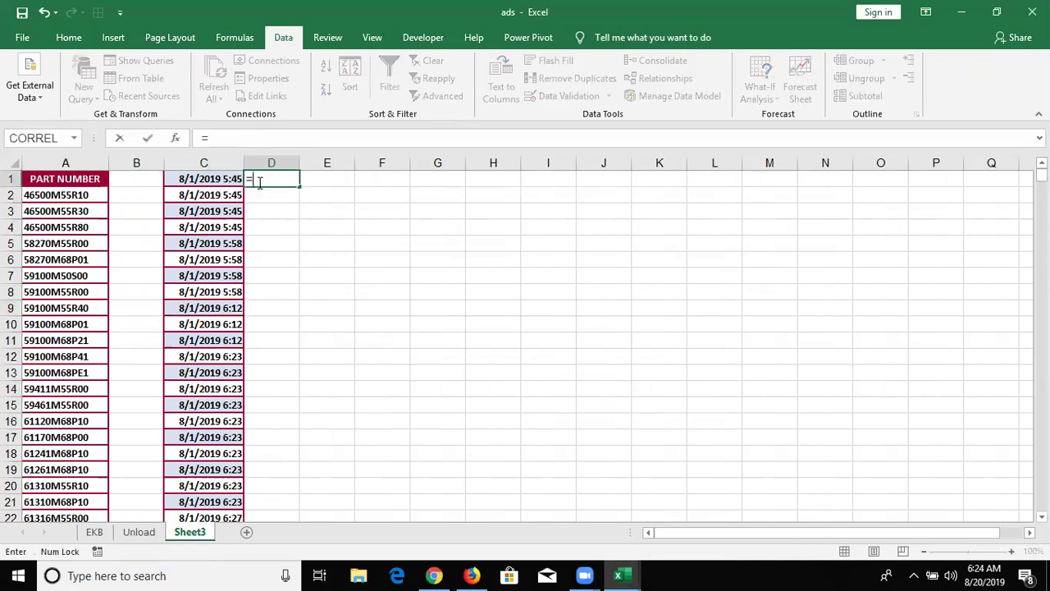
pyautogui.write('int')
pyautogui.press('Tab')
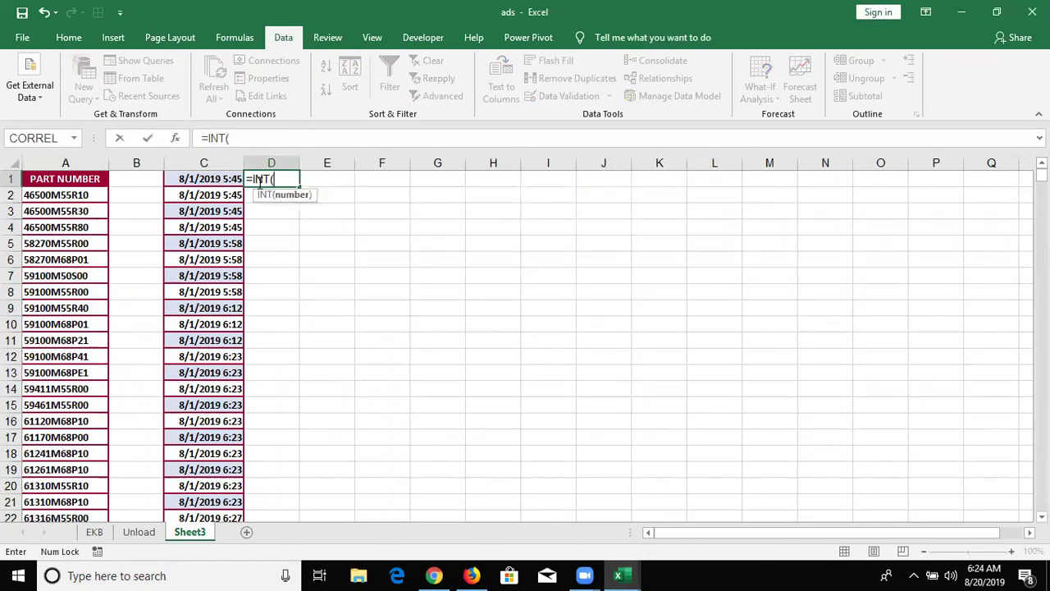
pyautogui.click(234, 179)
pyautogui.write(')')
pyautogui.hotkey('ctrl', 'Return')
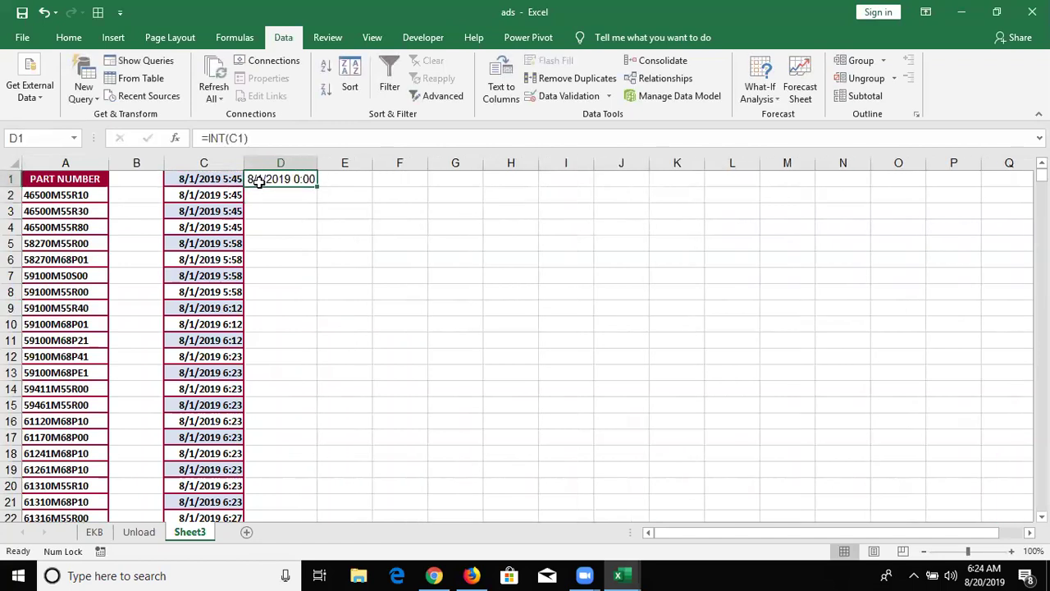
pyautogui.press('capslock')
pyautogui.hotkey('ctrl', 'shift', '3')
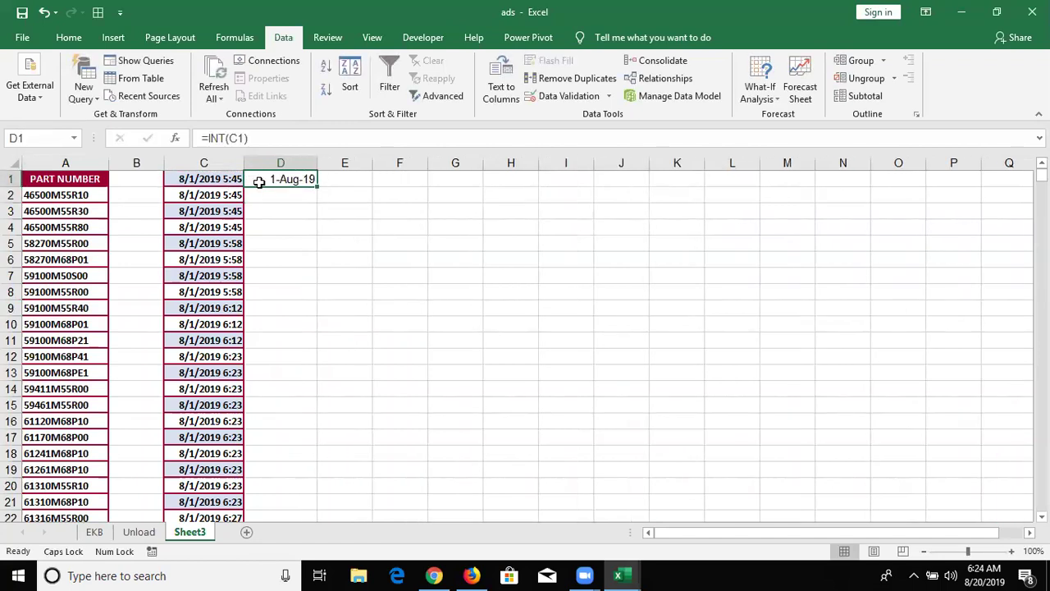
# - Fill the INT formula down all 3900 rows of column D and copy the resulting dates
pyautogui.doubleClick(318, 187)
pyautogui.hotkey('ctrl', 'c')
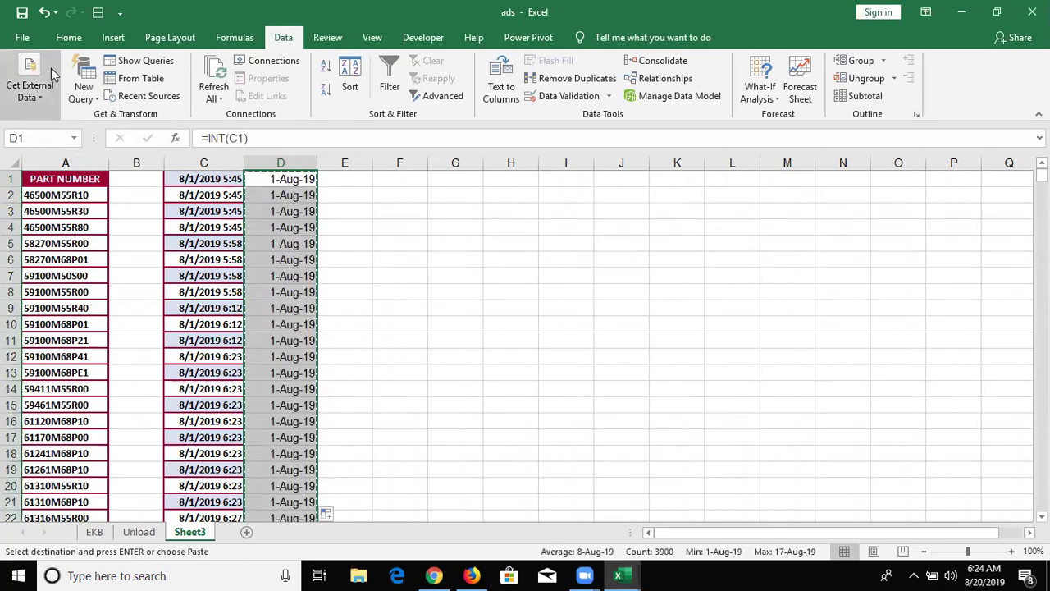
pyautogui.click(71, 38)
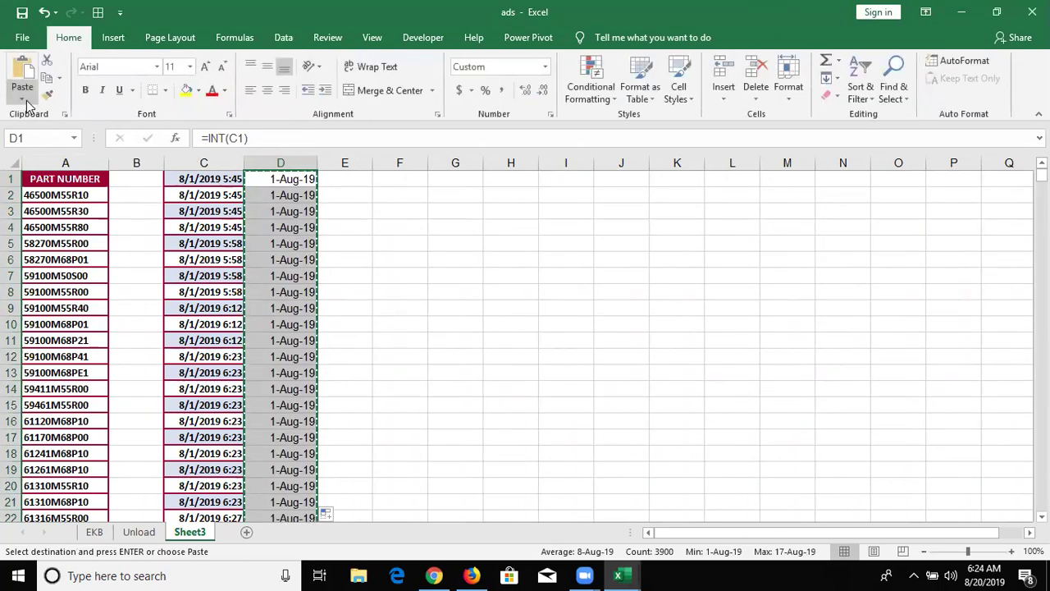
pyautogui.click(22, 97)
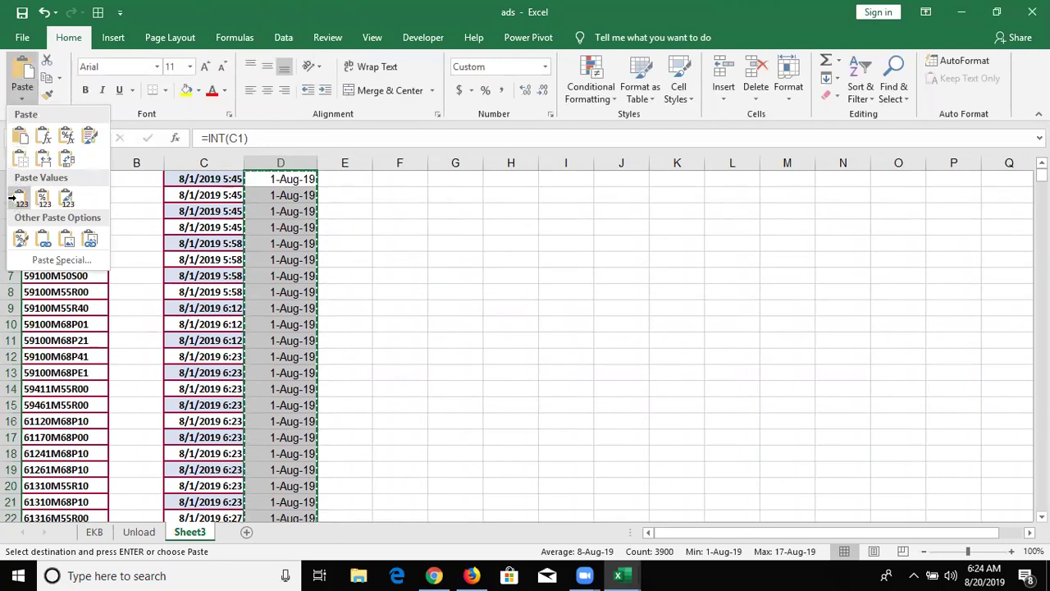
# - Paste column D as values, then delete timestamp column C so dates like 1-Aug-19 move into C
pyautogui.click(18, 197)
pyautogui.click(204, 159)
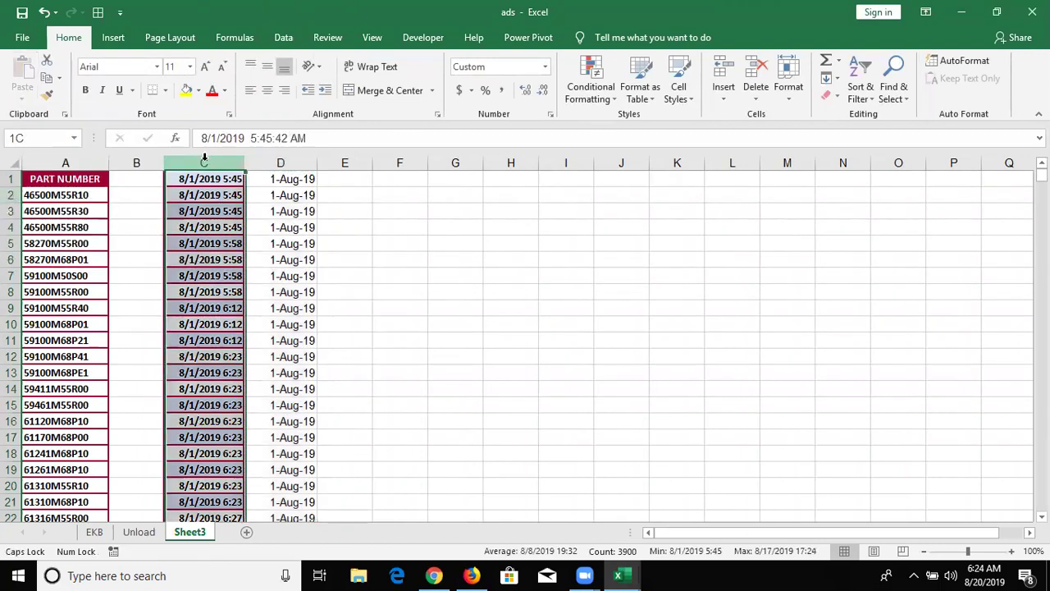
pyautogui.hotkey('ctrl', '-')
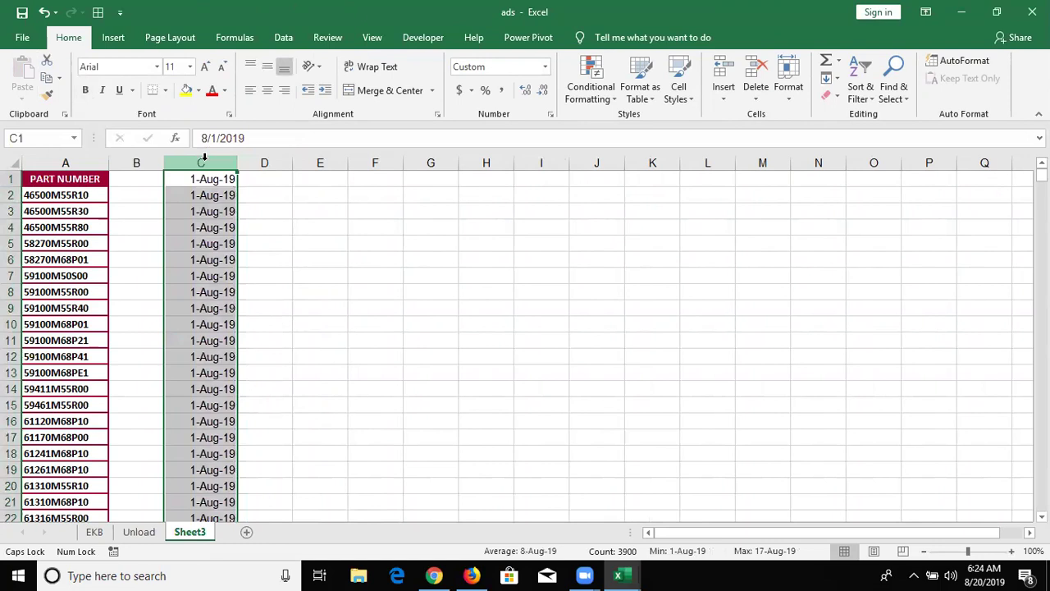
pyautogui.press('Up')
pyautogui.click(205, 158)
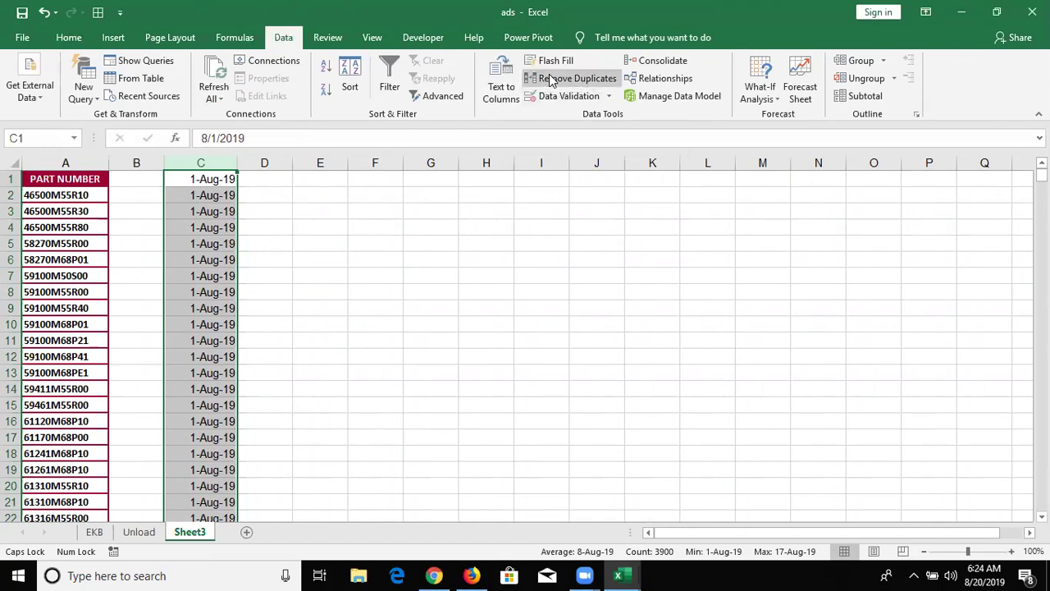
# - Remove duplicate dates from column C and copy the 13 unique dates
pyautogui.click(554, 82)
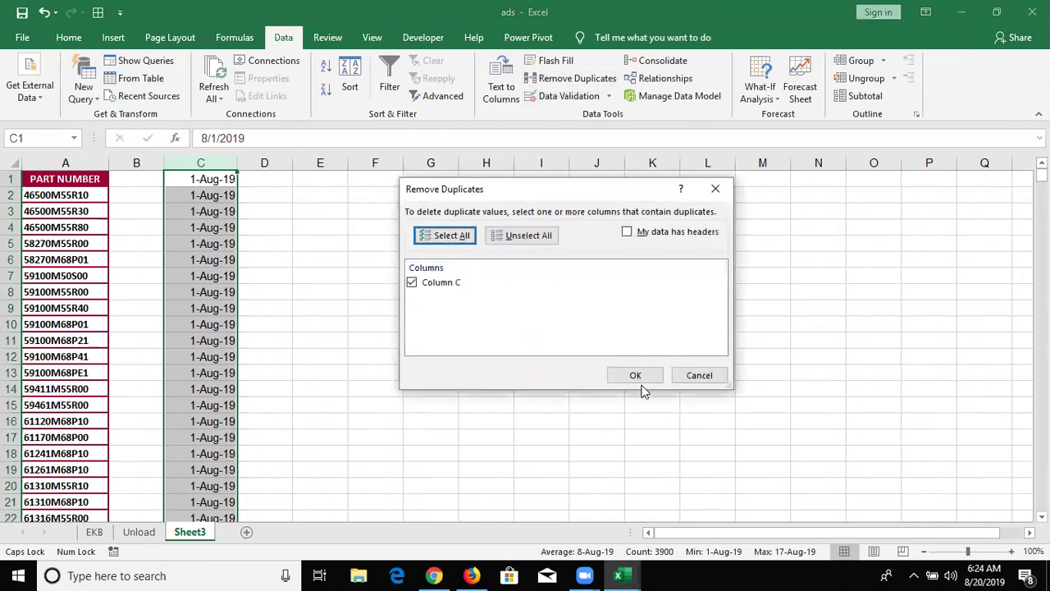
pyautogui.click(645, 380)
pyautogui.click(532, 331)
pyautogui.hotkey('ctrl', 'shift', 'Down')
pyautogui.hotkey('ctrl', 'c')
# - Paste Special the dates transposed across row 1 starting at D1
pyautogui.press('Right')
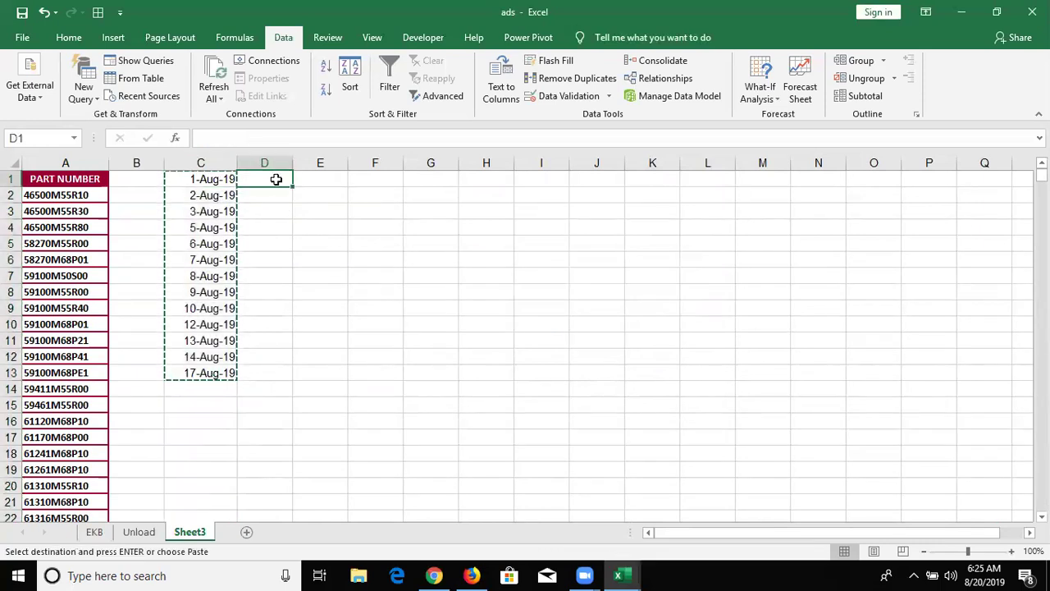
pyautogui.rightClick(276, 180)
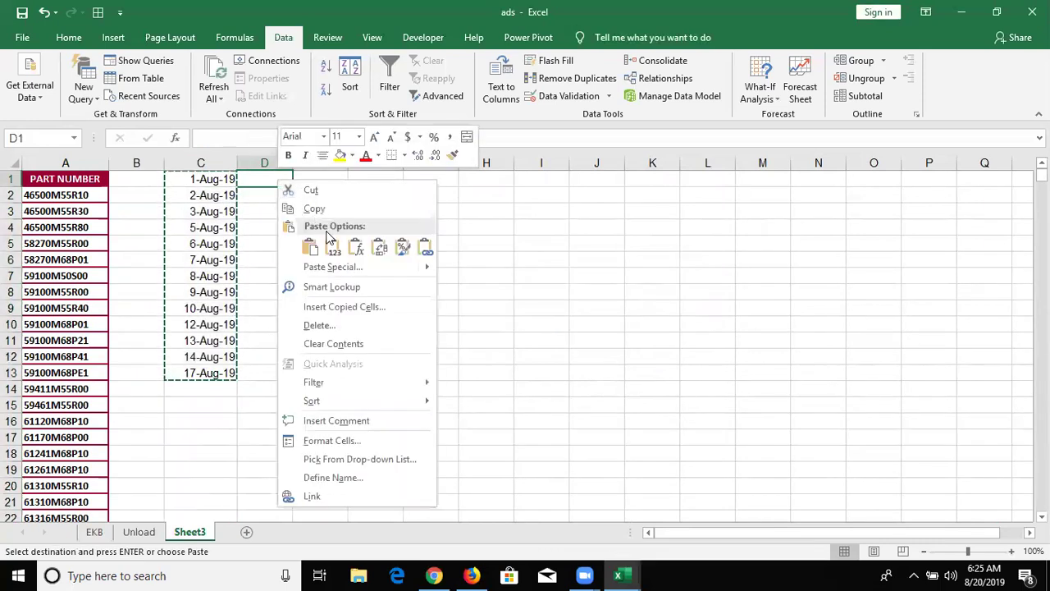
pyautogui.click(336, 268)
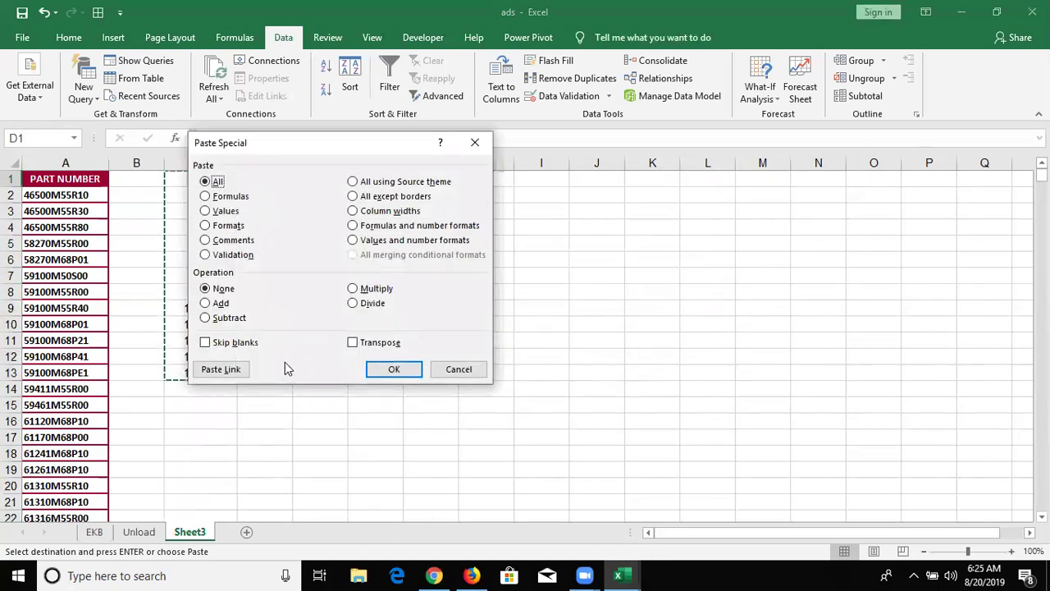
pyautogui.click(361, 343)
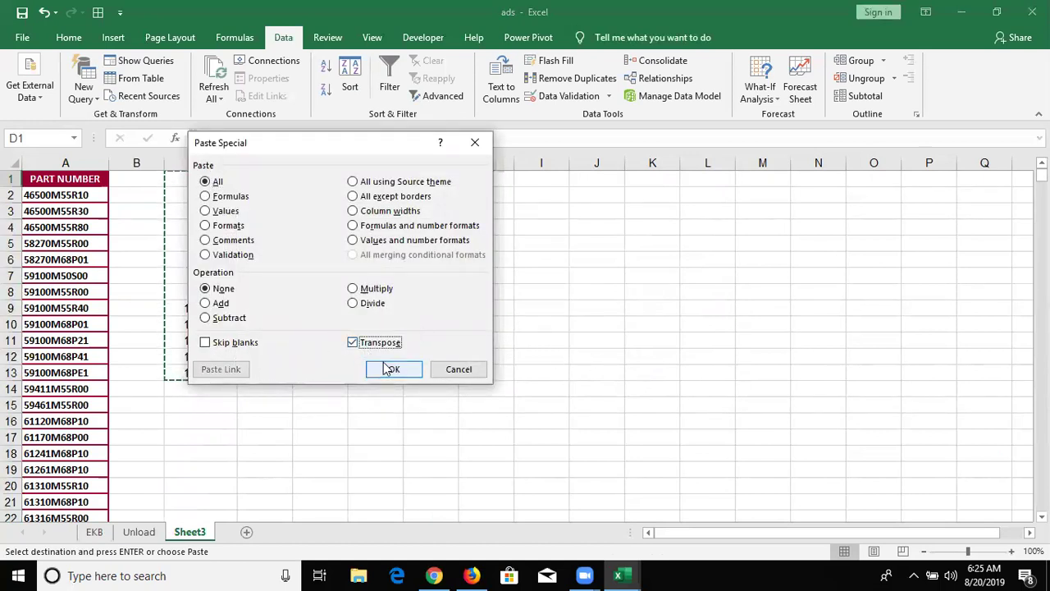
pyautogui.click(388, 369)
# - Delete columns C and B so the dates run 1-Aug-19 to 17-Aug-19 across B1:N1
pyautogui.click(200, 157)
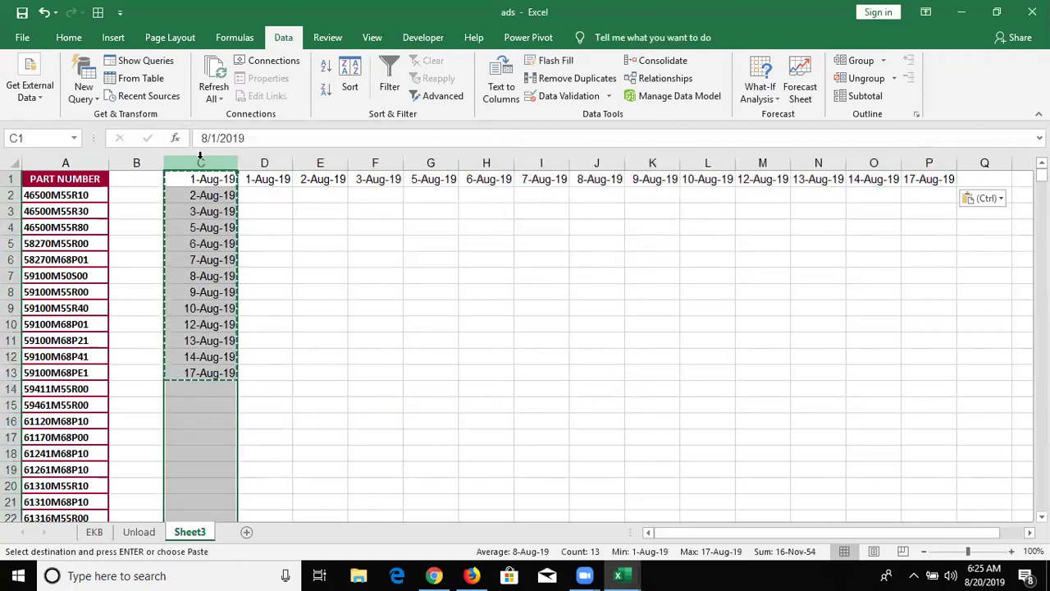
pyautogui.hotkey('ctrl', '-')
pyautogui.press('Left')
pyautogui.hotkey('ctrl', 'space')
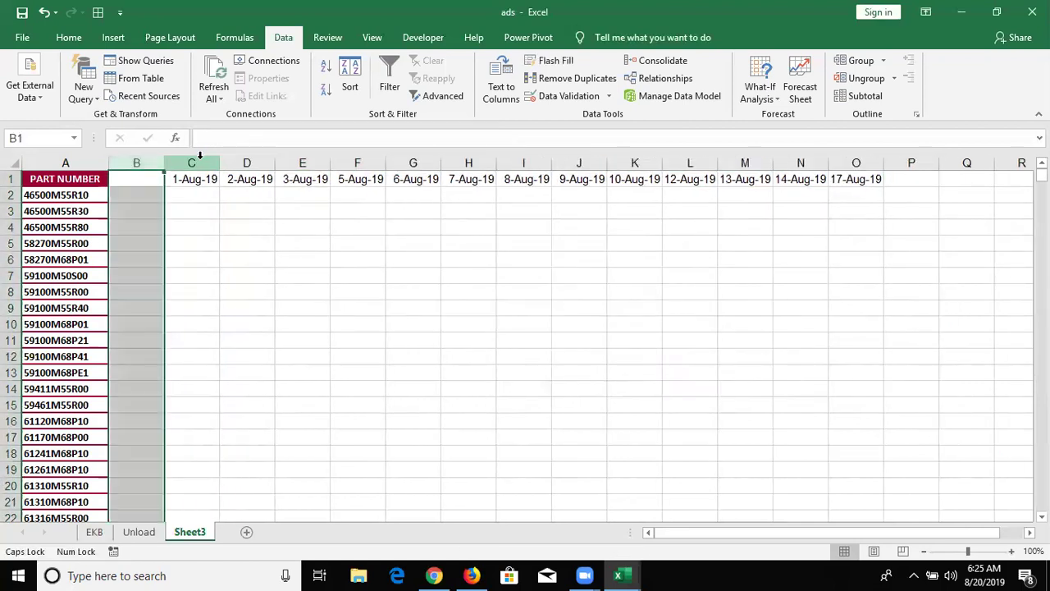
pyautogui.hotkey('ctrl', '-')
pyautogui.press('Down')
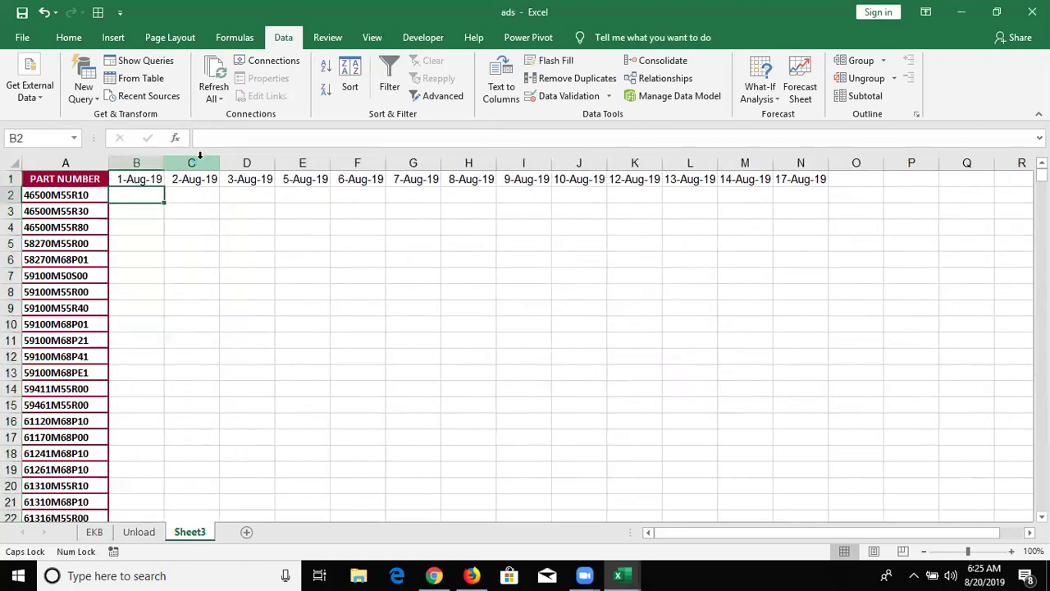
pyautogui.press('Left')
pyautogui.press('Right')
# - Start =SUMIFS in Sheet3 B2 with Unload's PSRV_QUANTITY column as the sum range
pyautogui.write('=SUM')
pyautogui.press('Down')
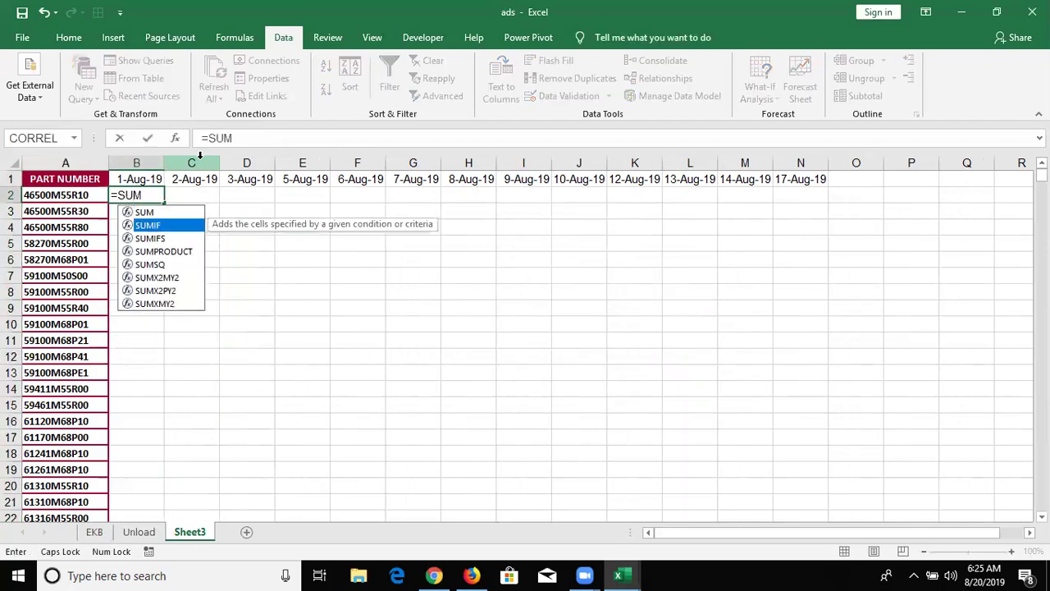
pyautogui.press('Down')
pyautogui.press('Tab')
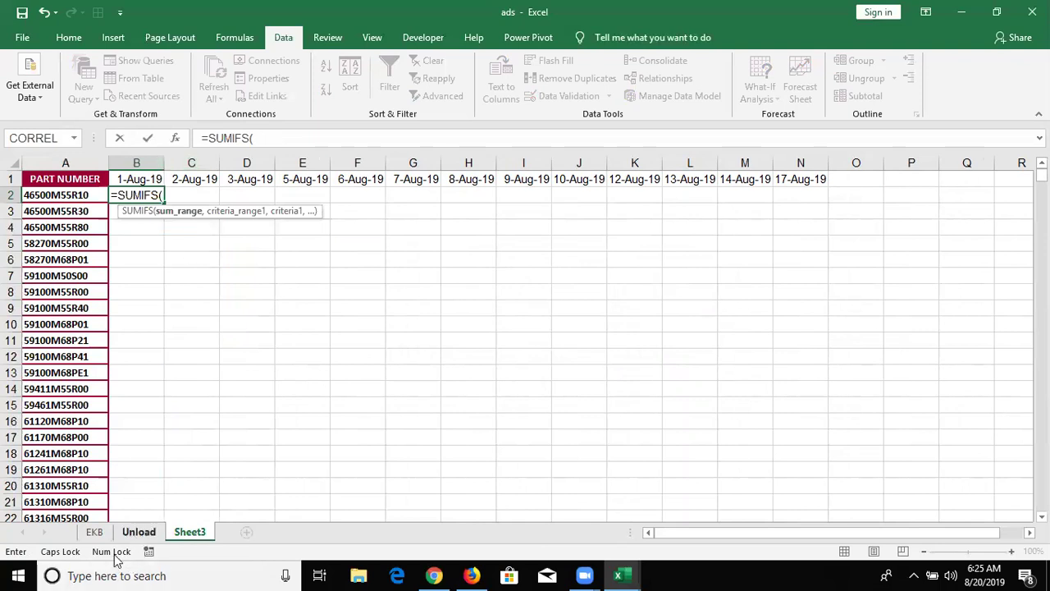
pyautogui.click(138, 532)
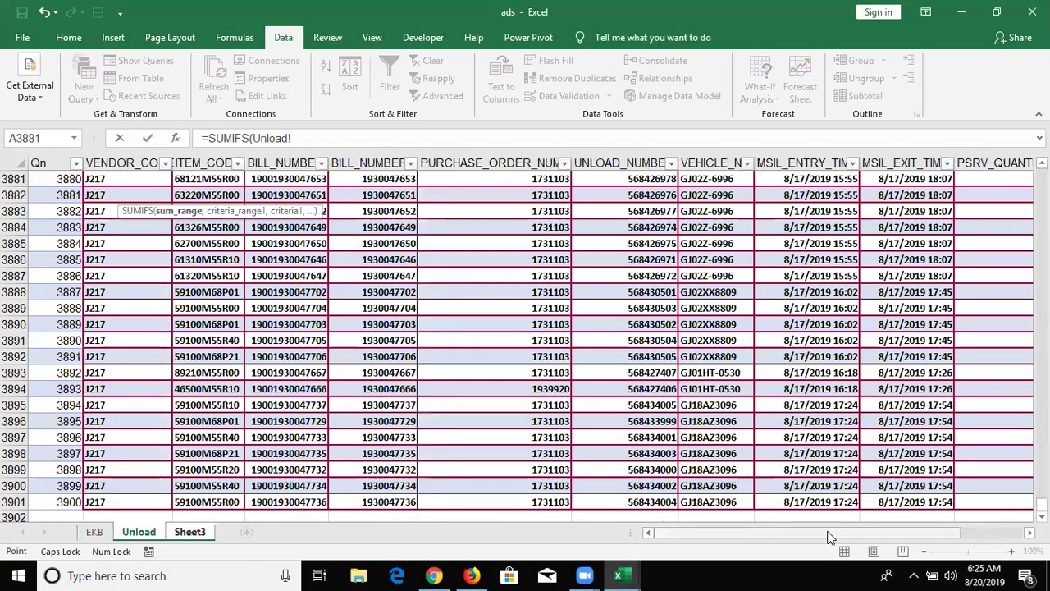
pyautogui.moveTo(829, 537); pyautogui.dragTo(875, 537)
pyautogui.scroll(12, 810, 325)
pyautogui.scroll(4, 810, 325)
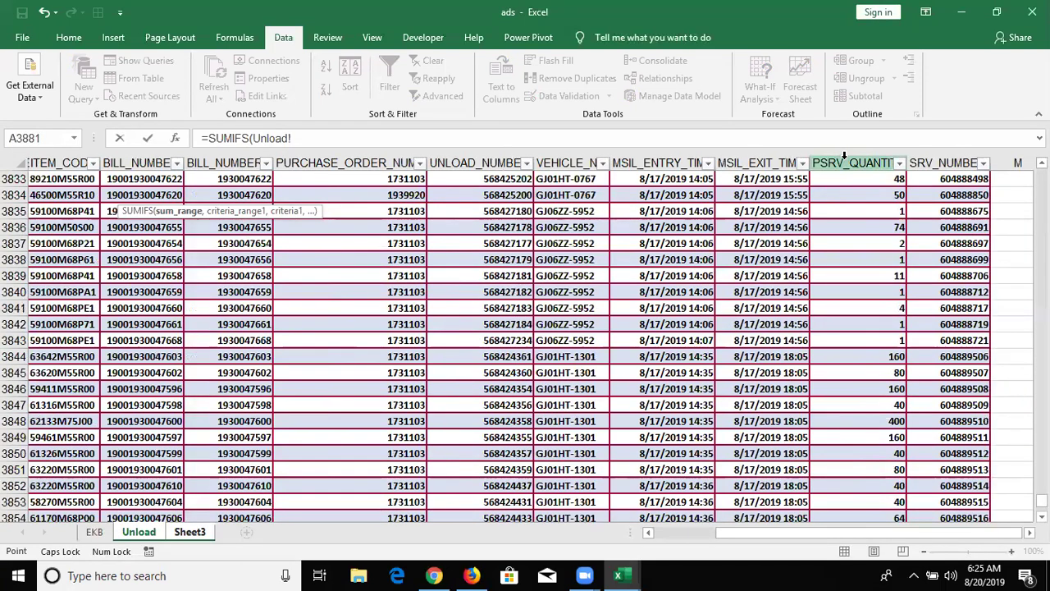
pyautogui.click(843, 156)
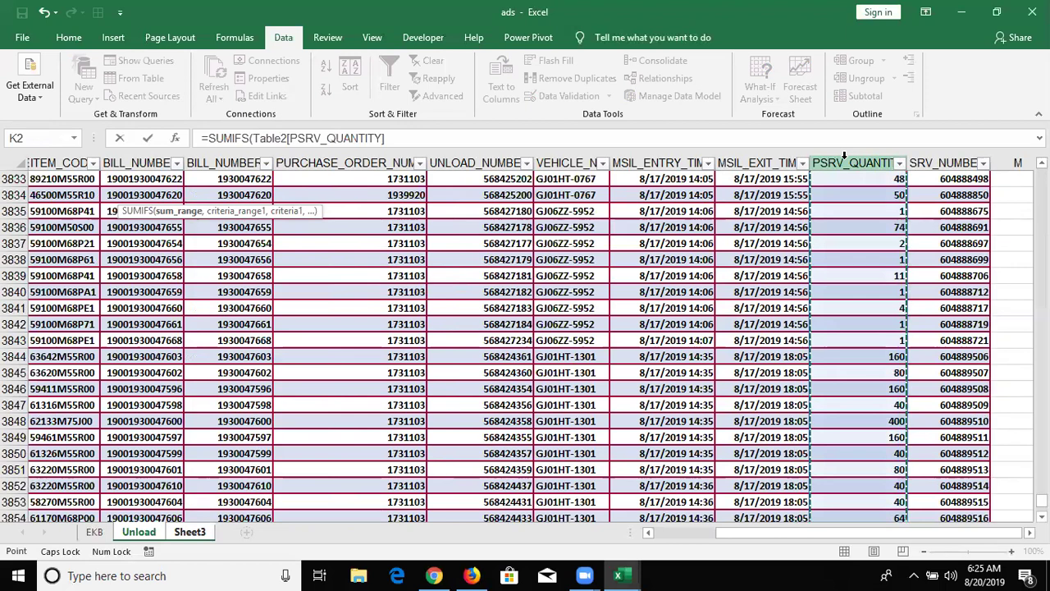
pyautogui.write(',')
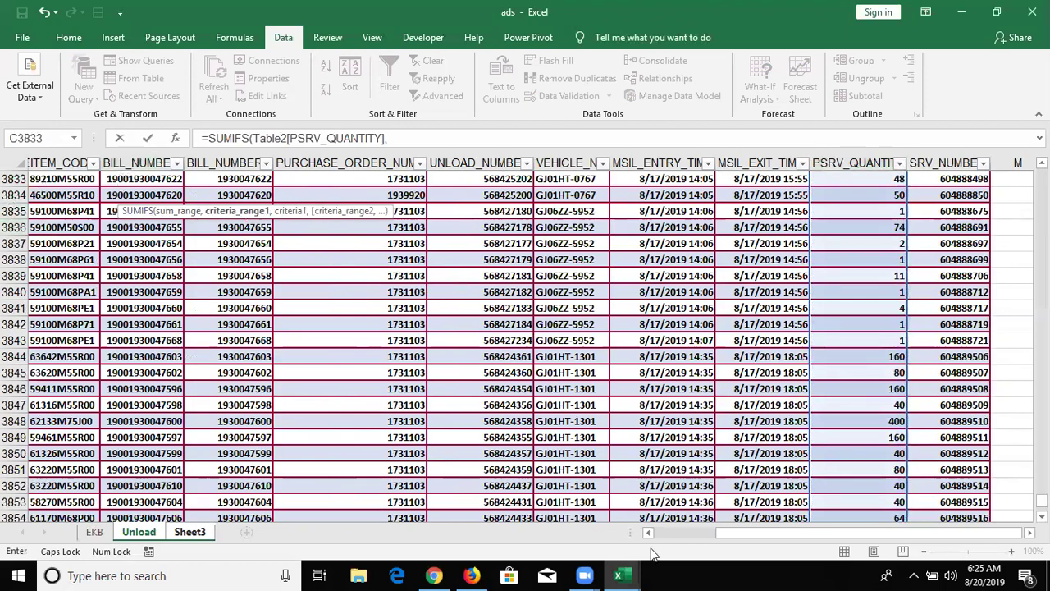
# - Add Unload's ITEM_CODE column as criteria range matched against part number Sheet3!A2
pyautogui.moveTo(741, 538); pyautogui.dragTo(673, 538)
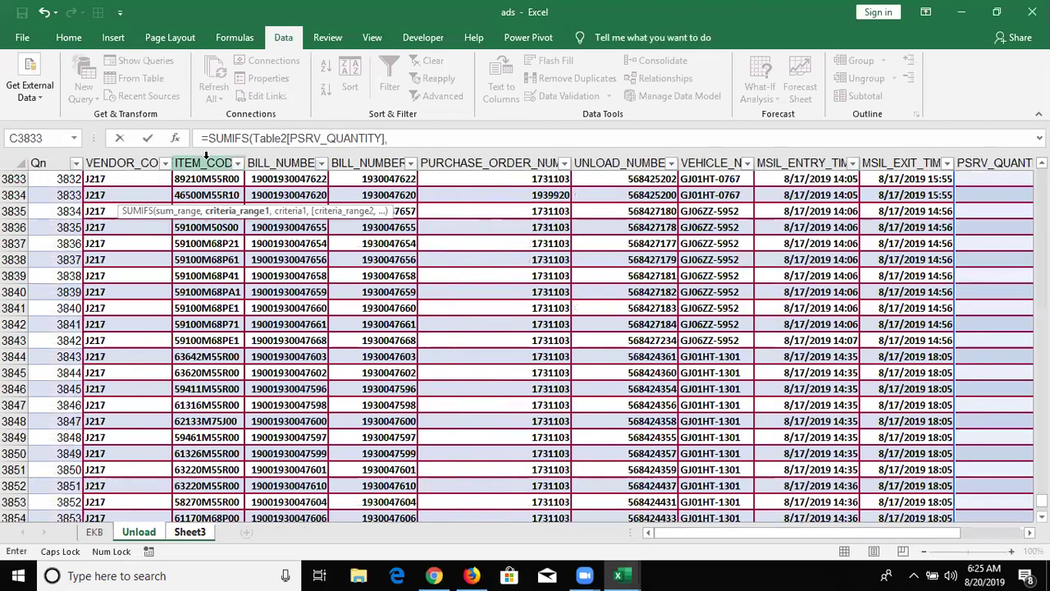
pyautogui.click(205, 156)
pyautogui.write(',')
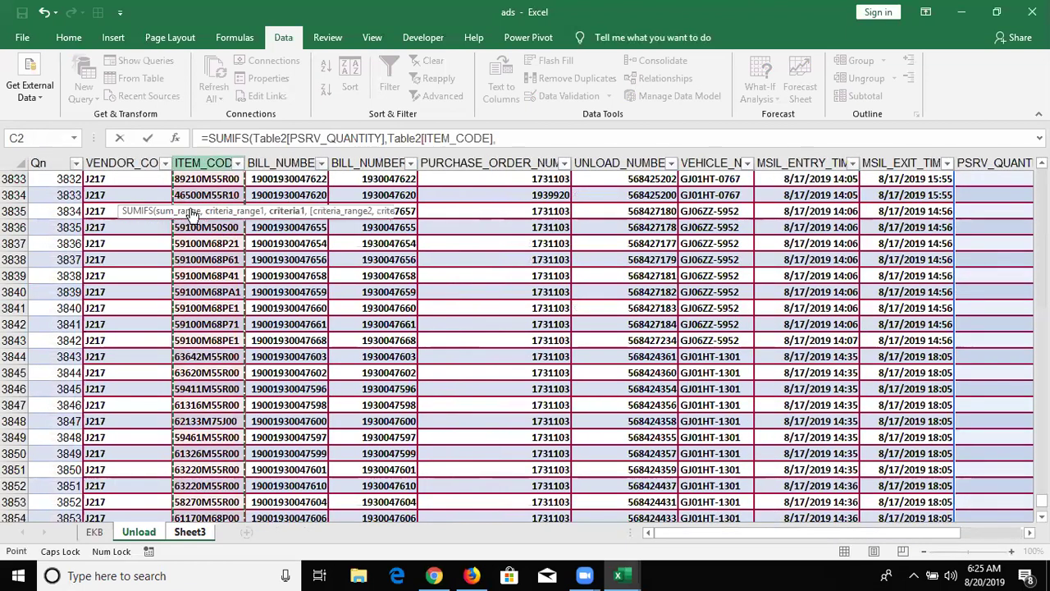
pyautogui.click(190, 532)
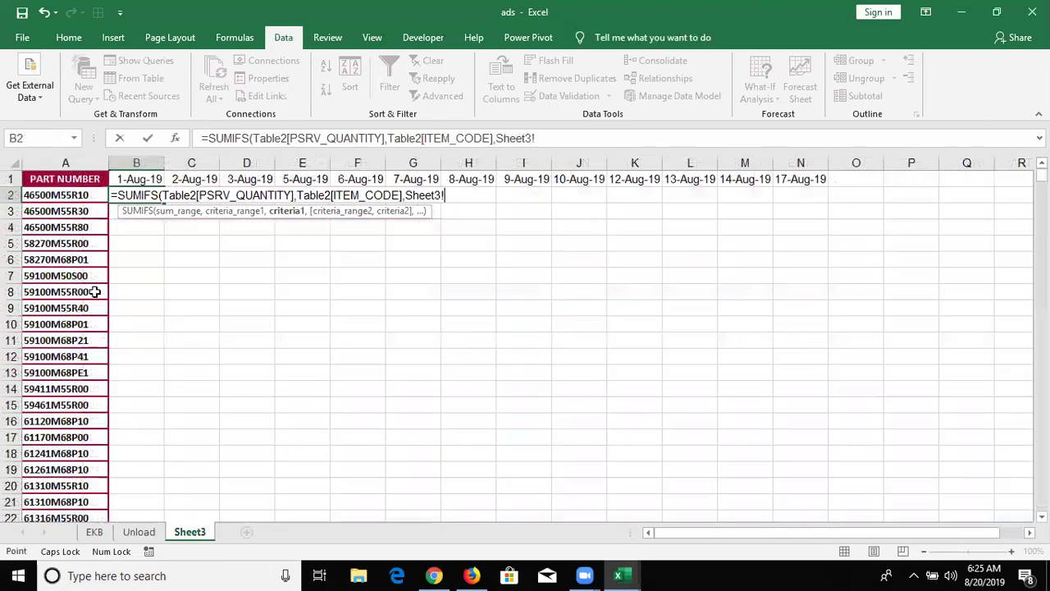
pyautogui.click(65, 195)
pyautogui.write(',')
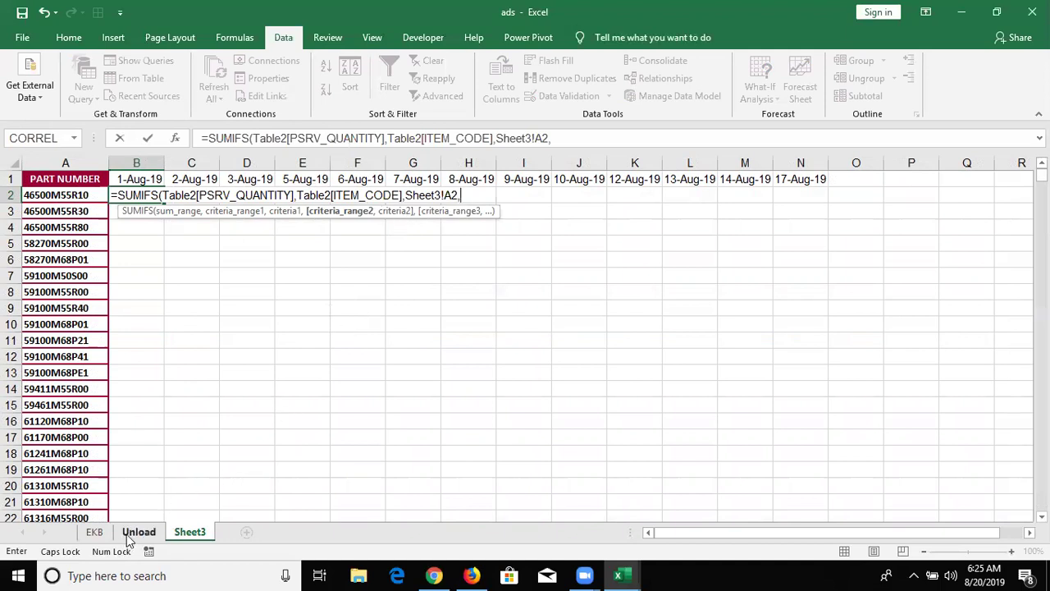
# - Return to the top of the Unload sheet to pick the next criteria range
pyautogui.click(126, 534)
pyautogui.scroll(6, 169, 433)
pyautogui.scroll(13, 168, 433)
pyautogui.scroll(8, 168, 433)
pyautogui.scroll(5, 169, 433)
pyautogui.scroll(5, 168, 433)
pyautogui.scroll(2, 168, 433)
pyautogui.scroll(3, 168, 433)
pyautogui.scroll(1, 168, 433)
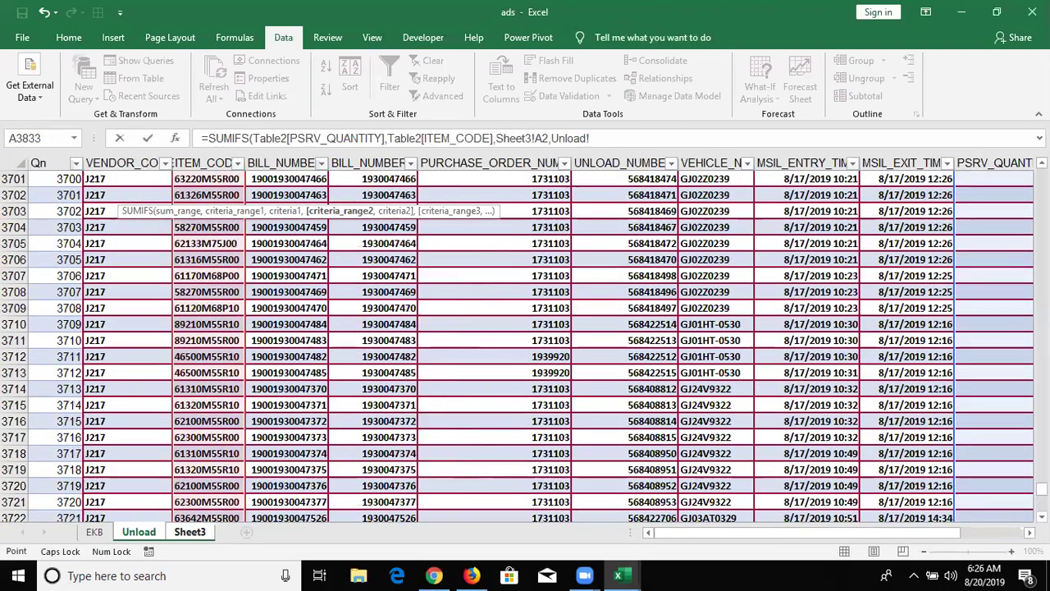
pyautogui.moveTo(1042, 488); pyautogui.dragTo(998, 221)
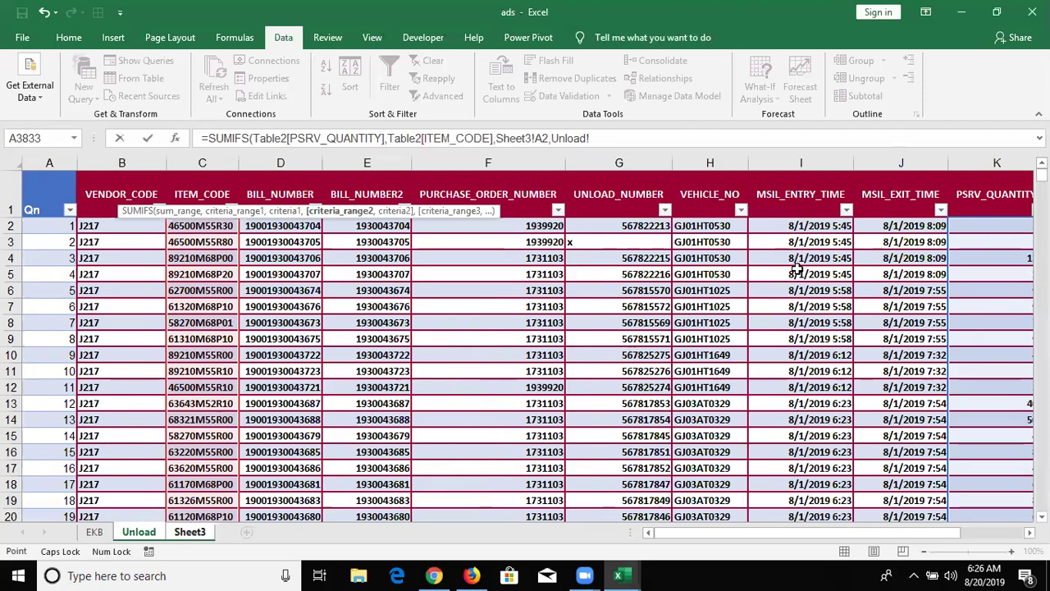
# - Add Unload!I:I entry times as criteria range with ">="&Sheet3!B1 as lower bound
pyautogui.click(799, 162)
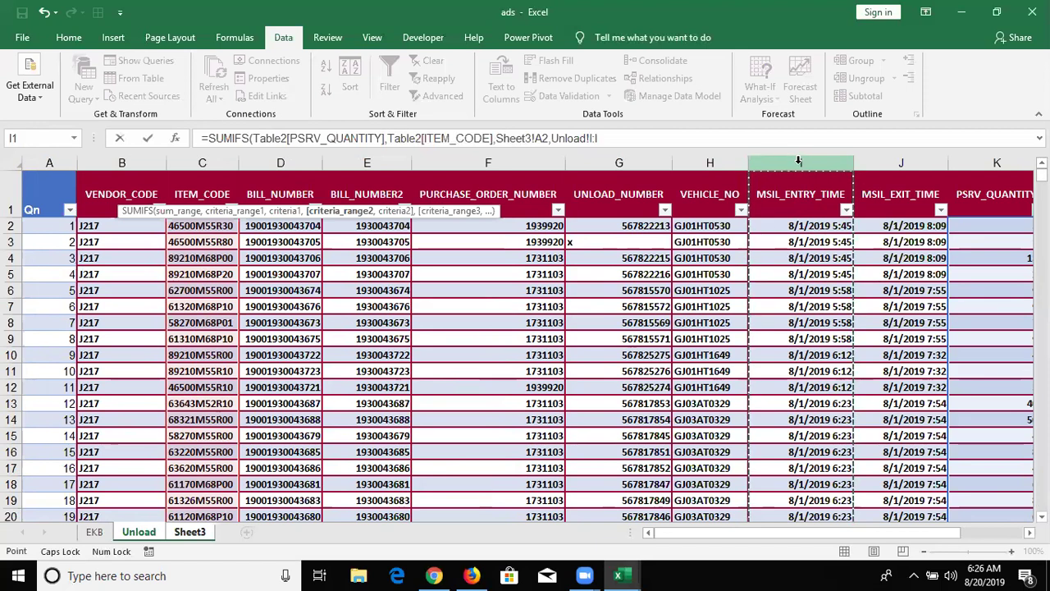
pyautogui.write(',">="&')
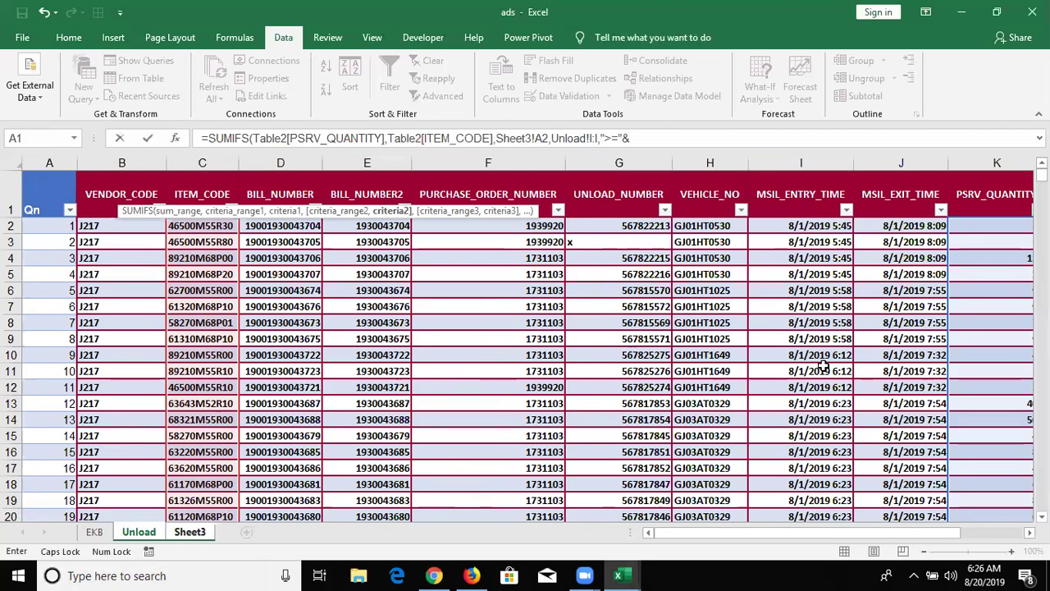
pyautogui.click(190, 532)
pyautogui.click(146, 178)
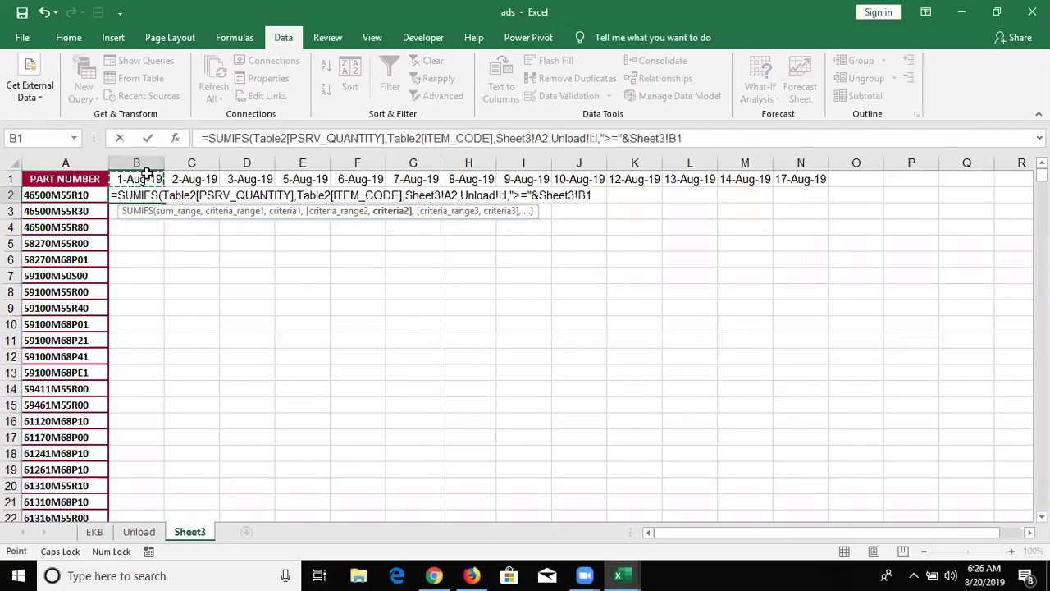
pyautogui.write(',')
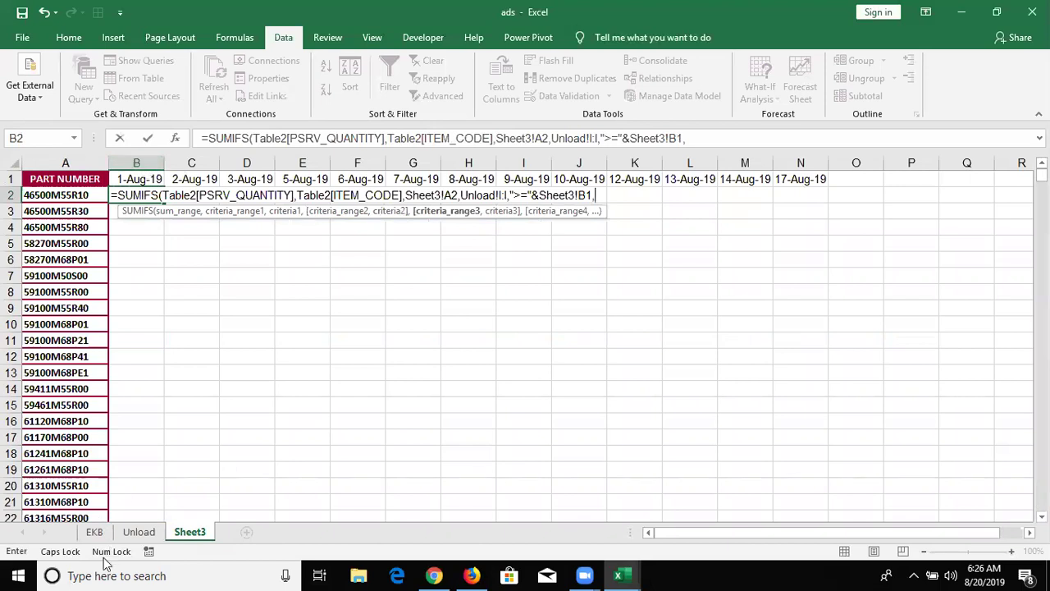
# - Add Unload!I:I with "<="&Sheet3!B1 as upper bound and commit, which returns #VALUE!
pyautogui.click(138, 531)
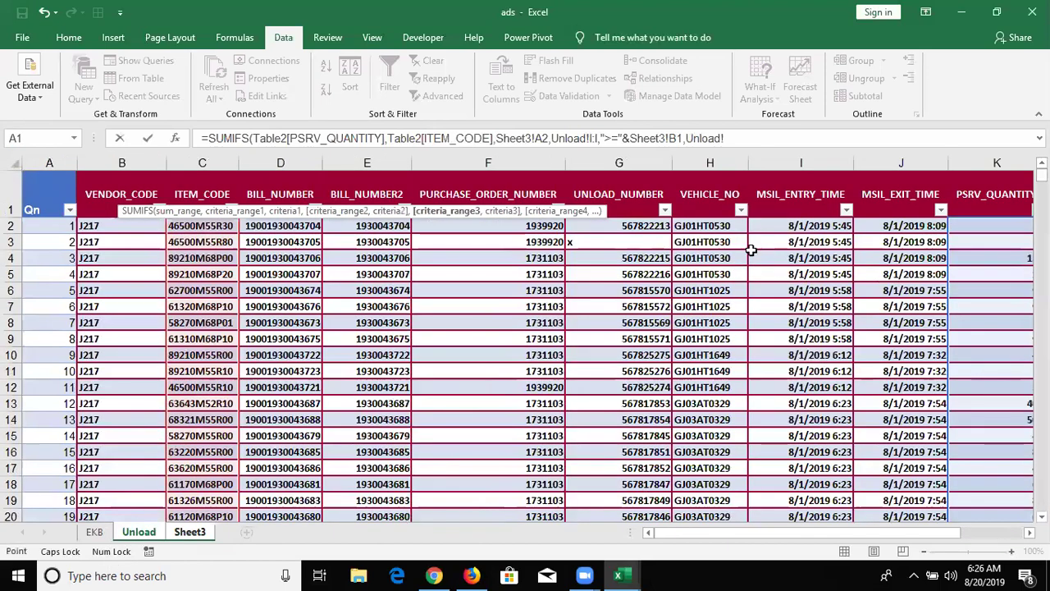
pyautogui.click(797, 157)
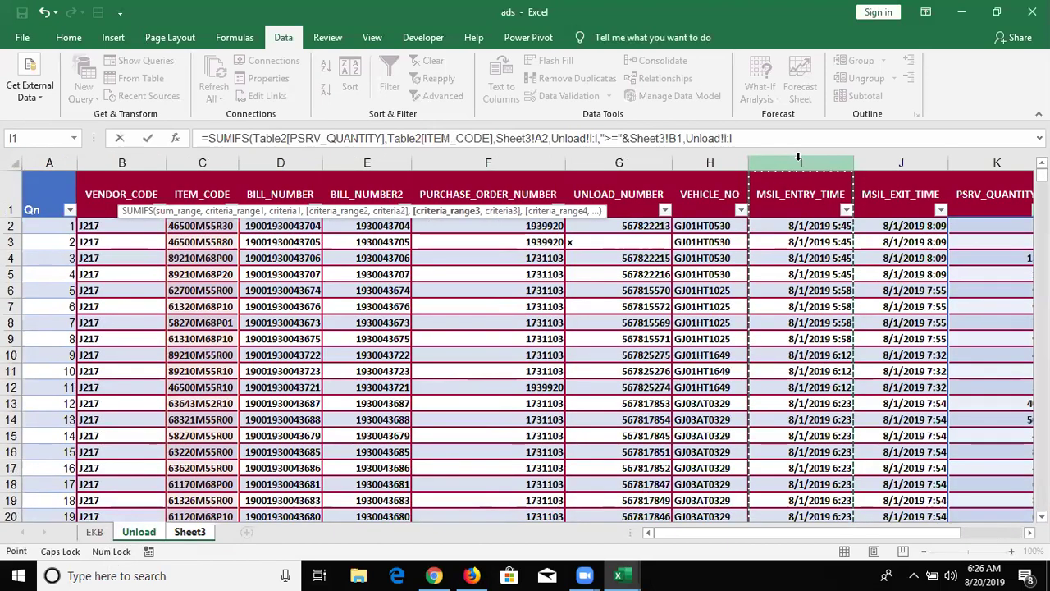
pyautogui.write(',"<="&')
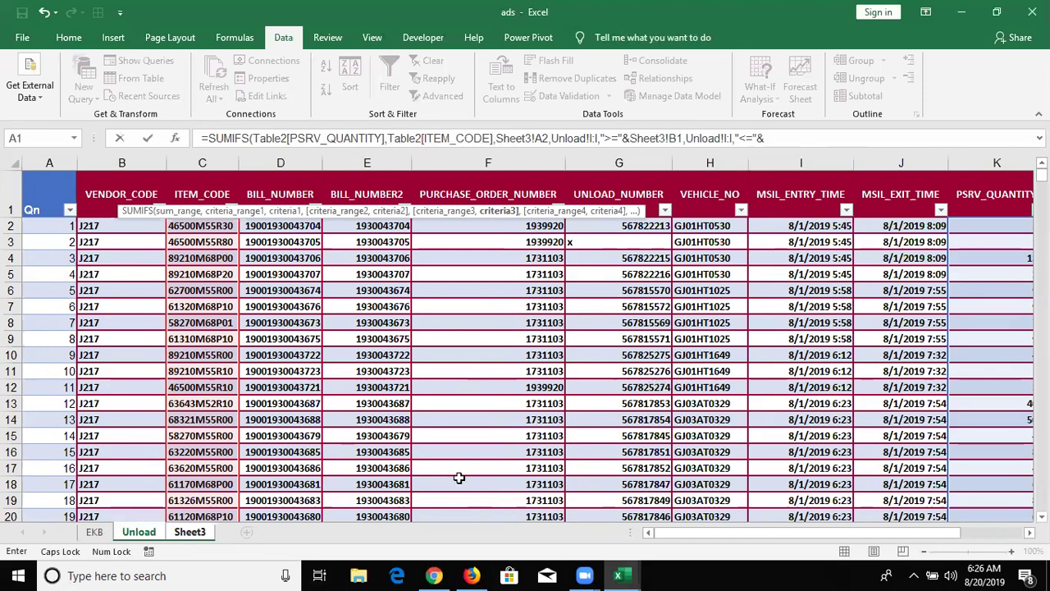
pyautogui.click(197, 534)
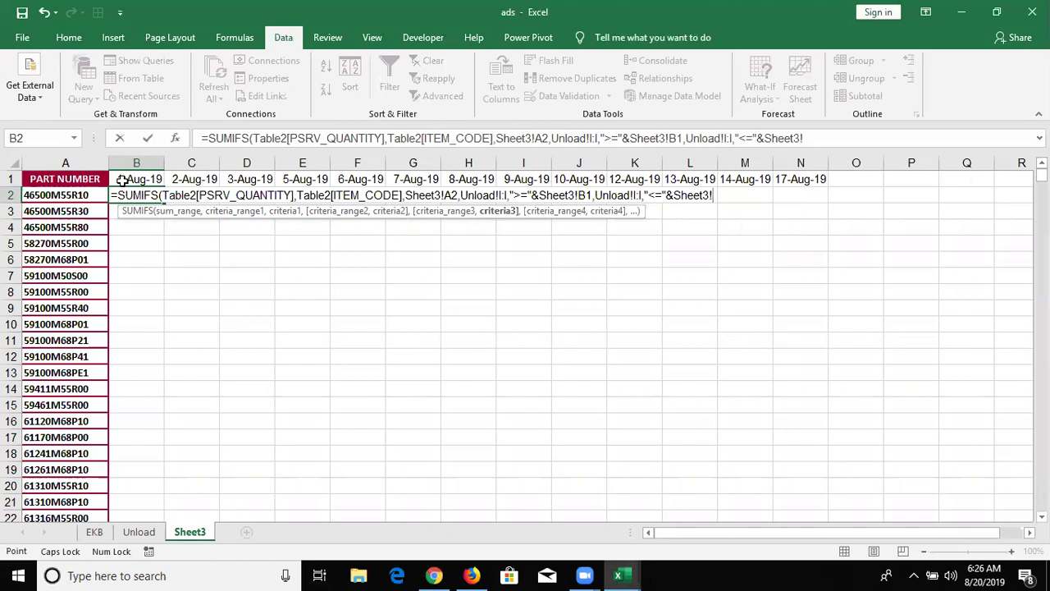
pyautogui.click(120, 179)
pyautogui.write(')')
pyautogui.hotkey('ctrl', 'Return')
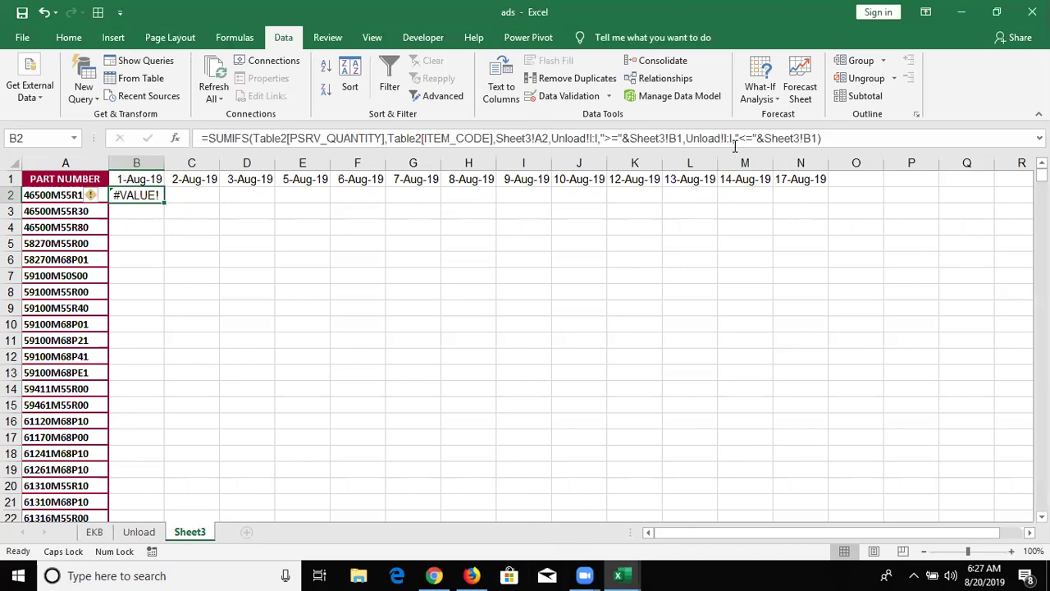
pyautogui.doubleClick(127, 197)
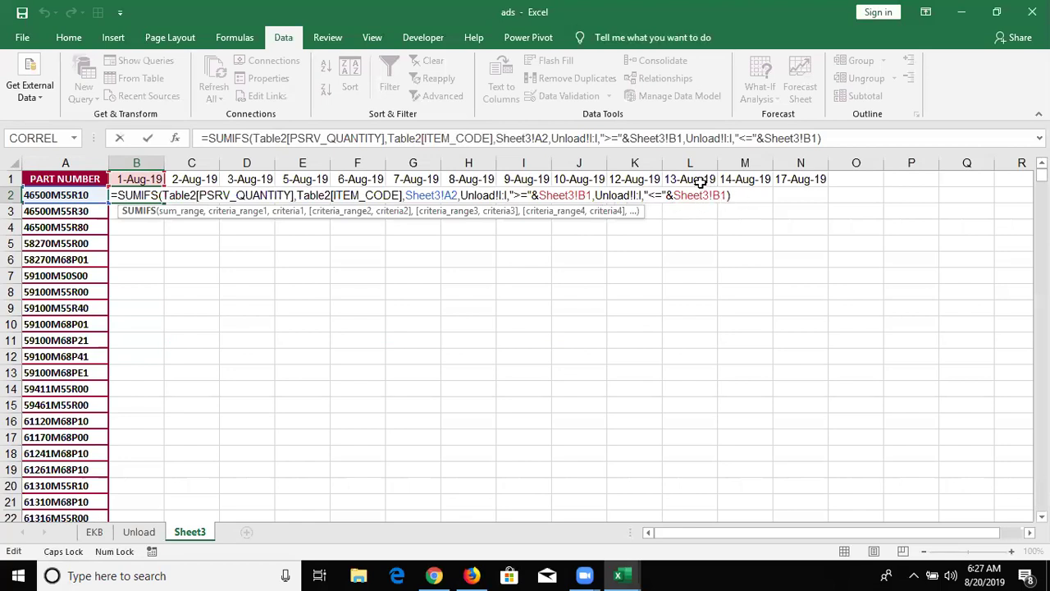
pyautogui.press('Return')
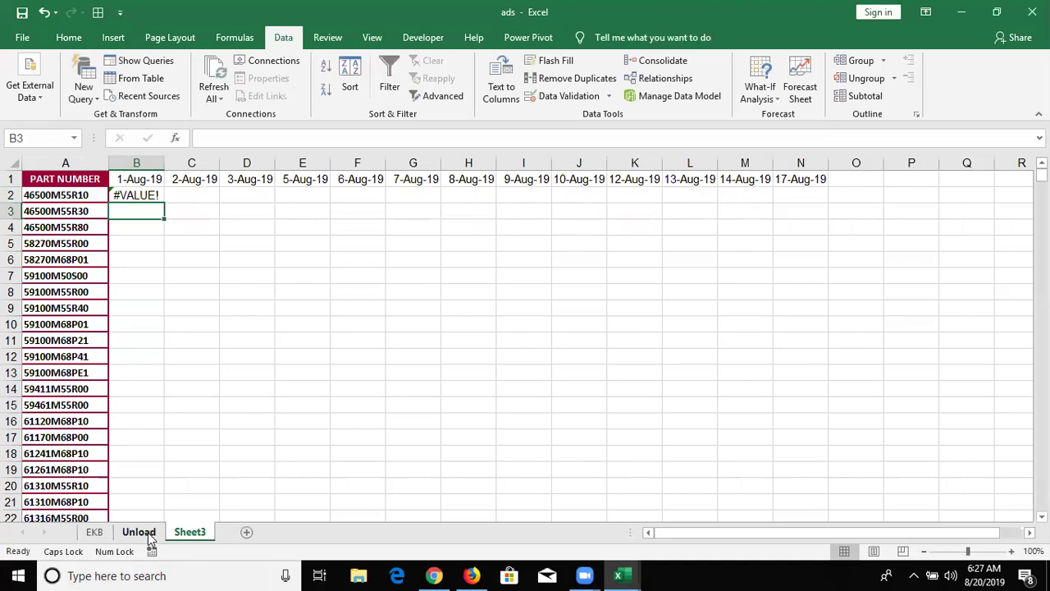
pyautogui.click(150, 535)
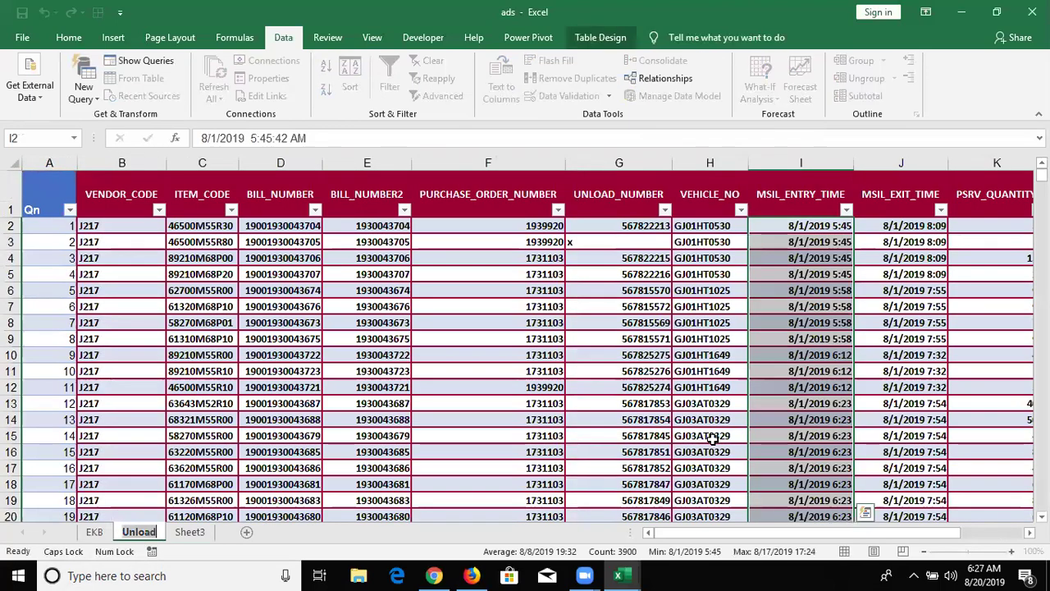
pyautogui.click(960, 354)
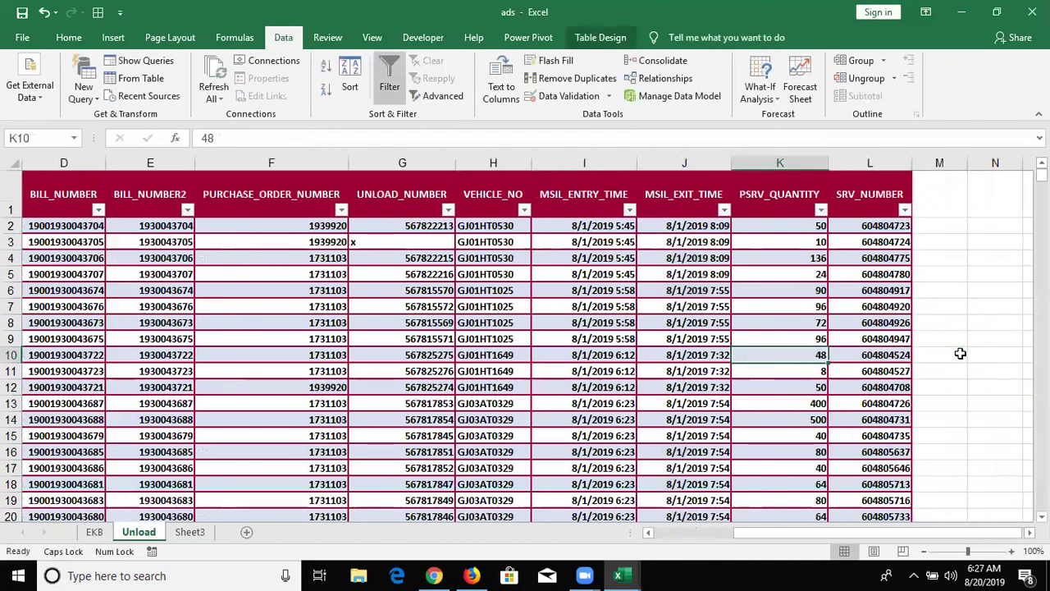
pyautogui.hotkey('ctrl', 'Down')
pyautogui.press('Down')
pyautogui.press('Up')
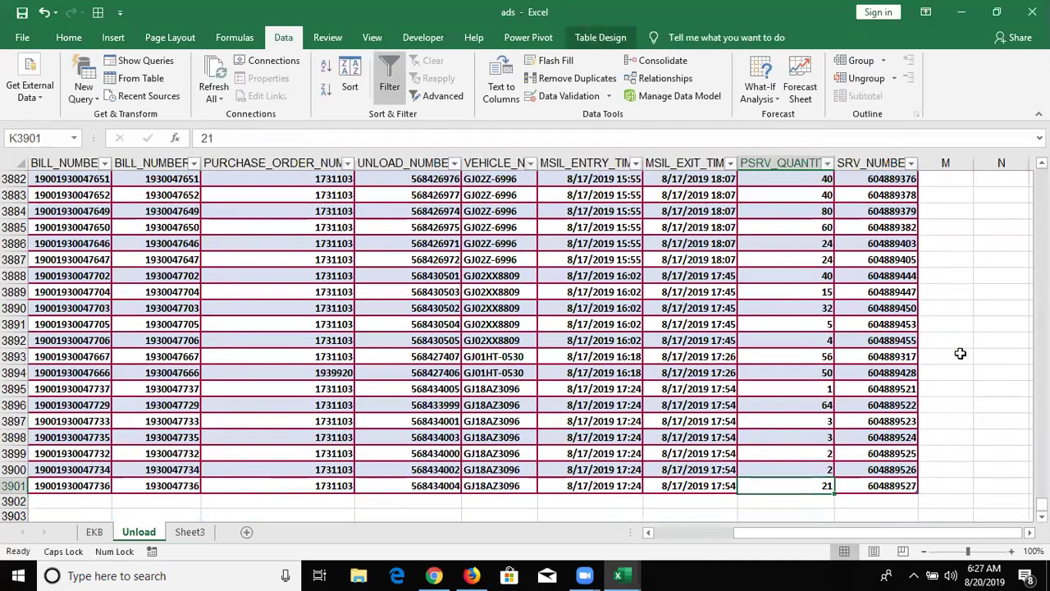
pyautogui.hotkey('ctrl', 'Up')
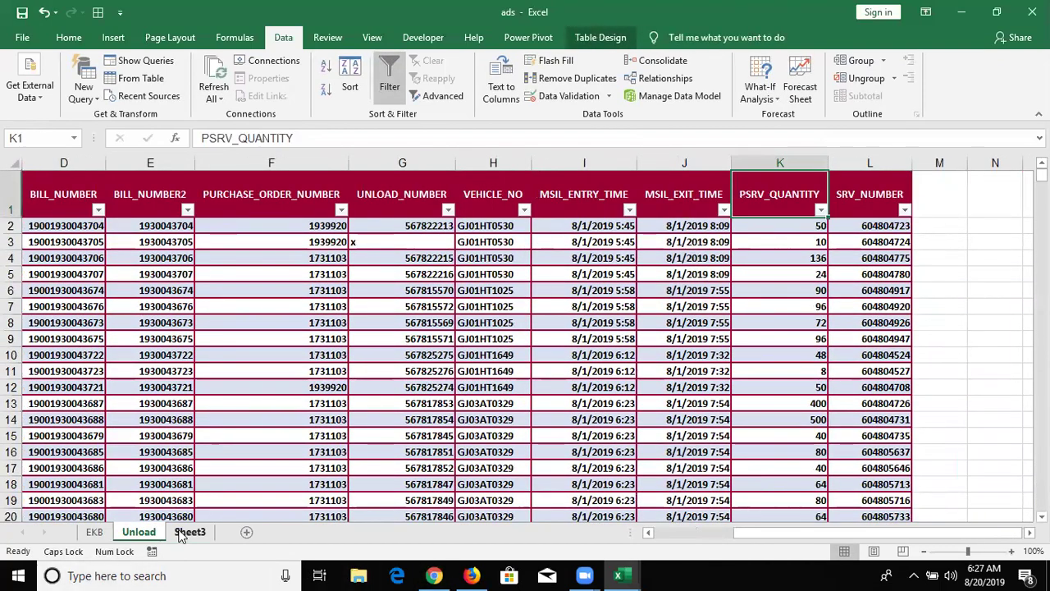
pyautogui.click(201, 531)
pyautogui.click(150, 195)
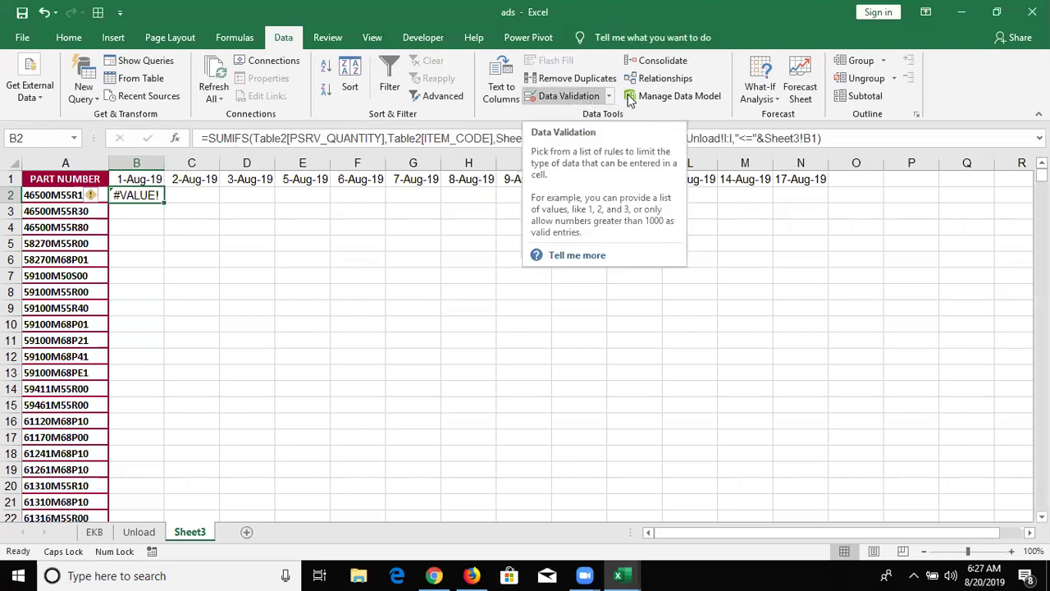
# - Evaluate B2's SUMIFS step by step: both date criteria become 43678 and the result is #VALUE!
pyautogui.click(233, 38)
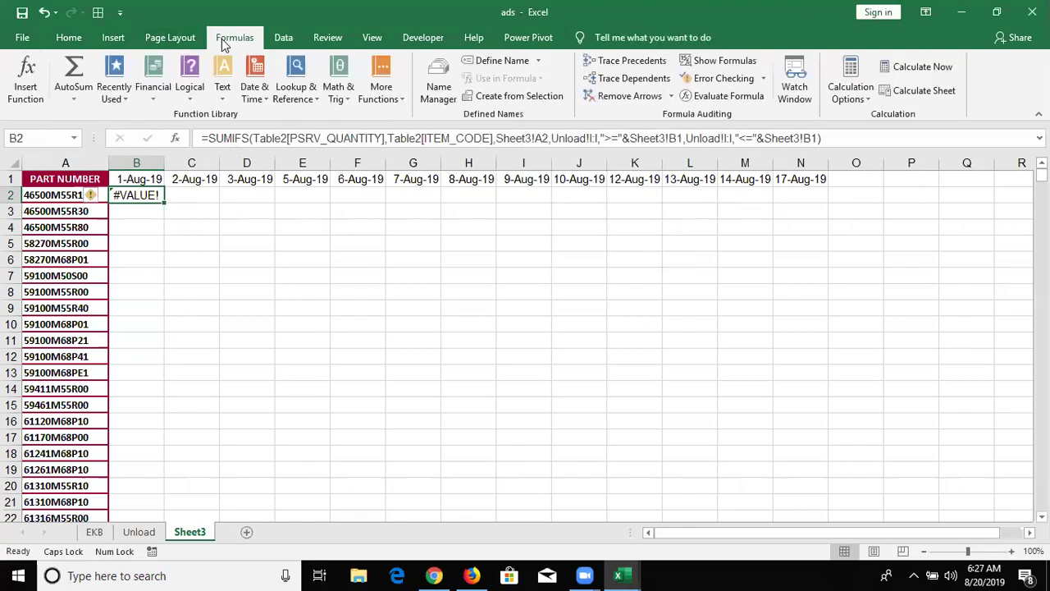
pyautogui.click(722, 96)
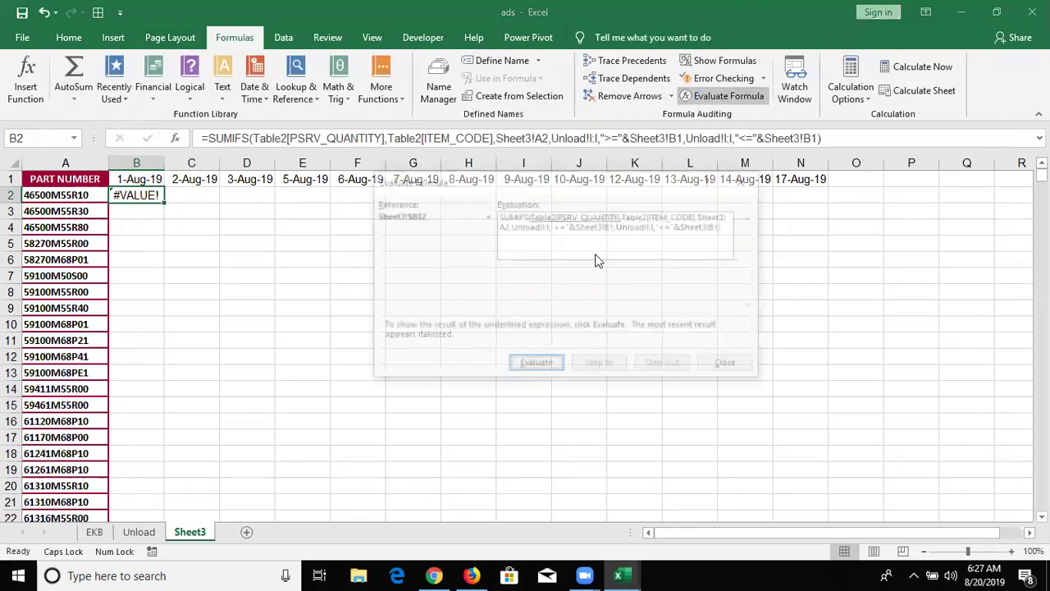
pyautogui.click(535, 369)
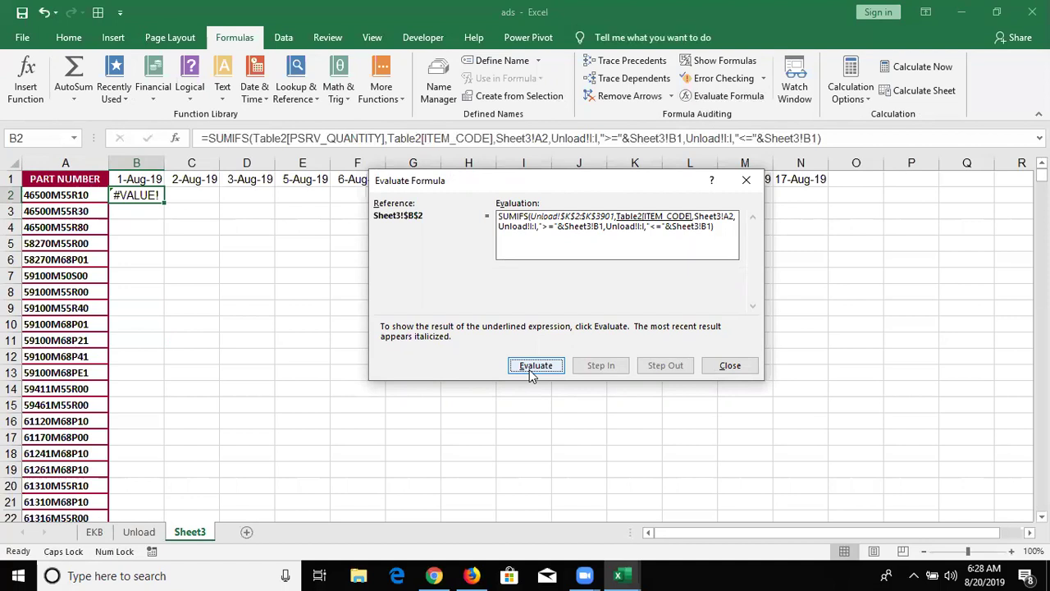
pyautogui.click(529, 369)
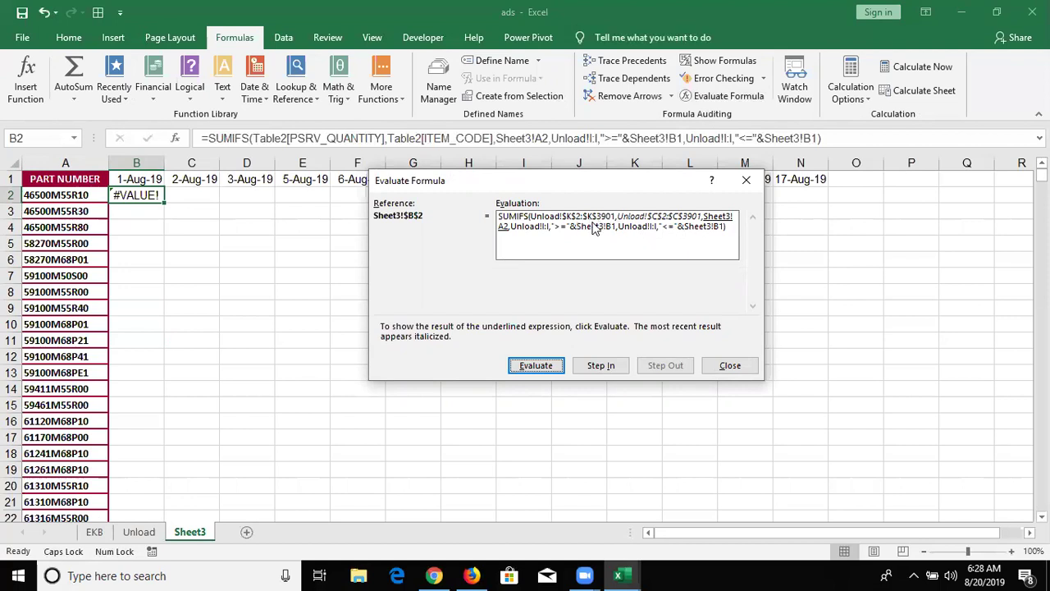
pyautogui.click(536, 365)
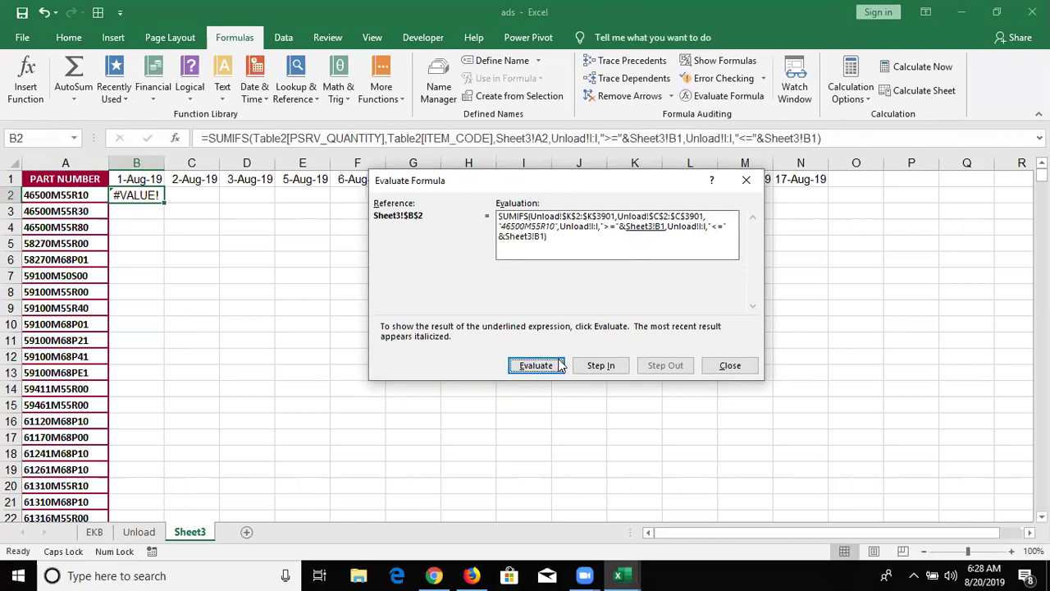
pyautogui.click(556, 370)
pyautogui.click(557, 373)
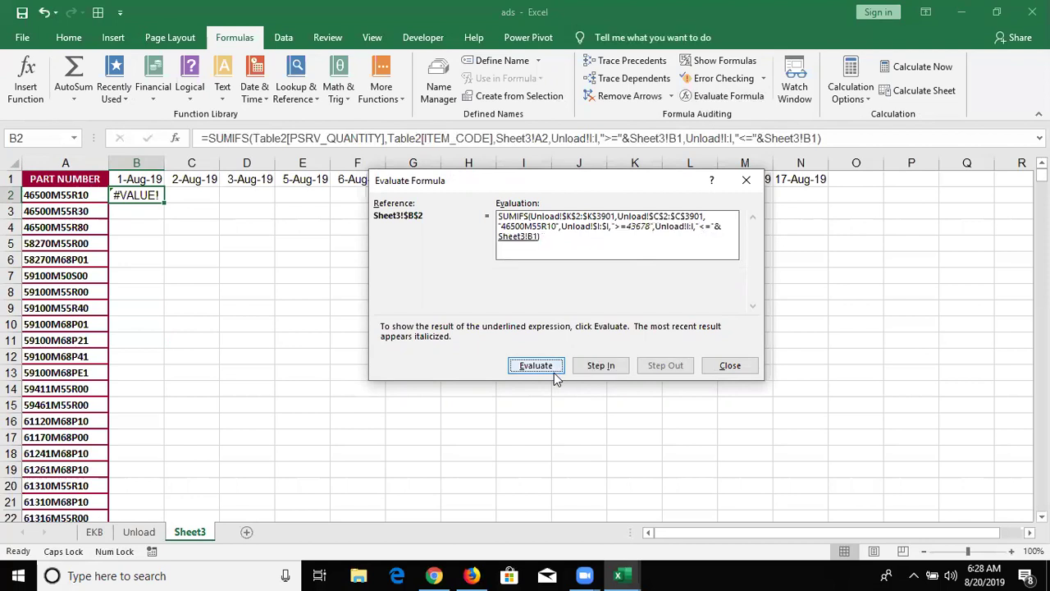
pyautogui.click(555, 376)
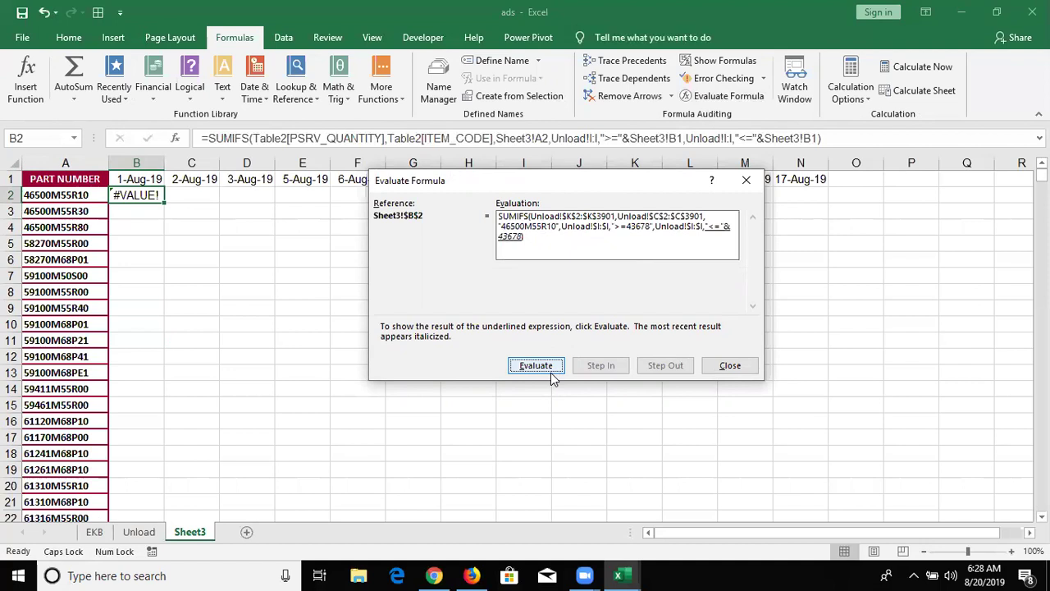
pyautogui.click(552, 376)
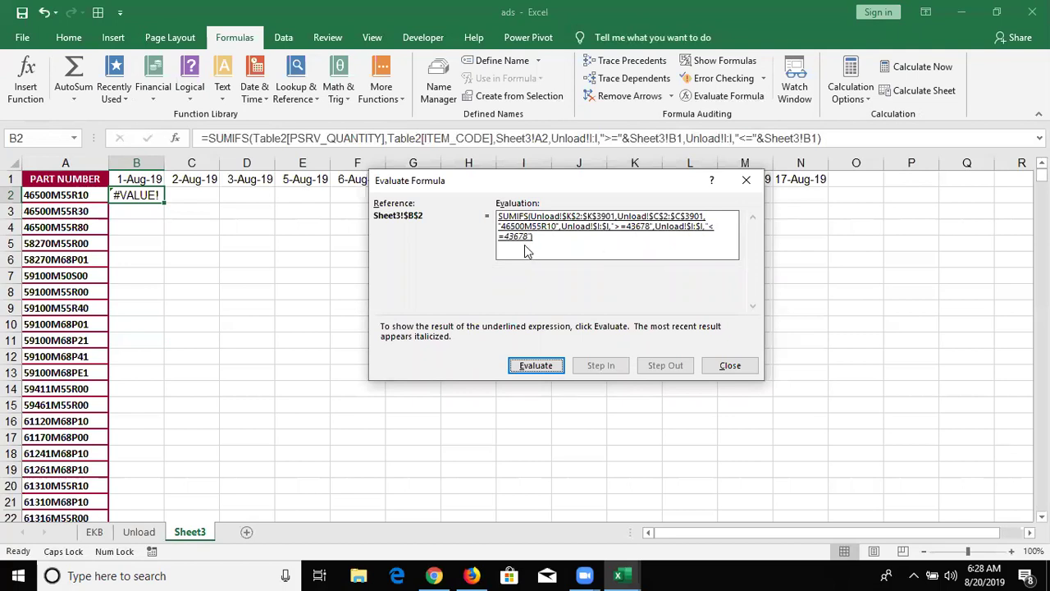
pyautogui.click(536, 365)
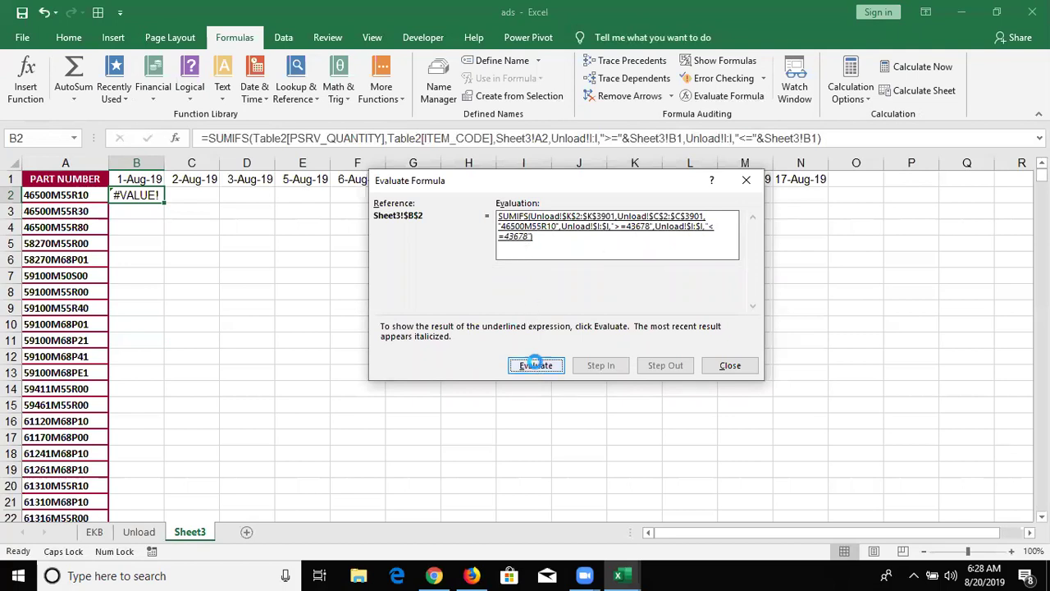
# - Delete the "<=" Unload!I:I date criterion from B2's SUMIFS, keeping only the ">=" test
pyautogui.click(729, 365)
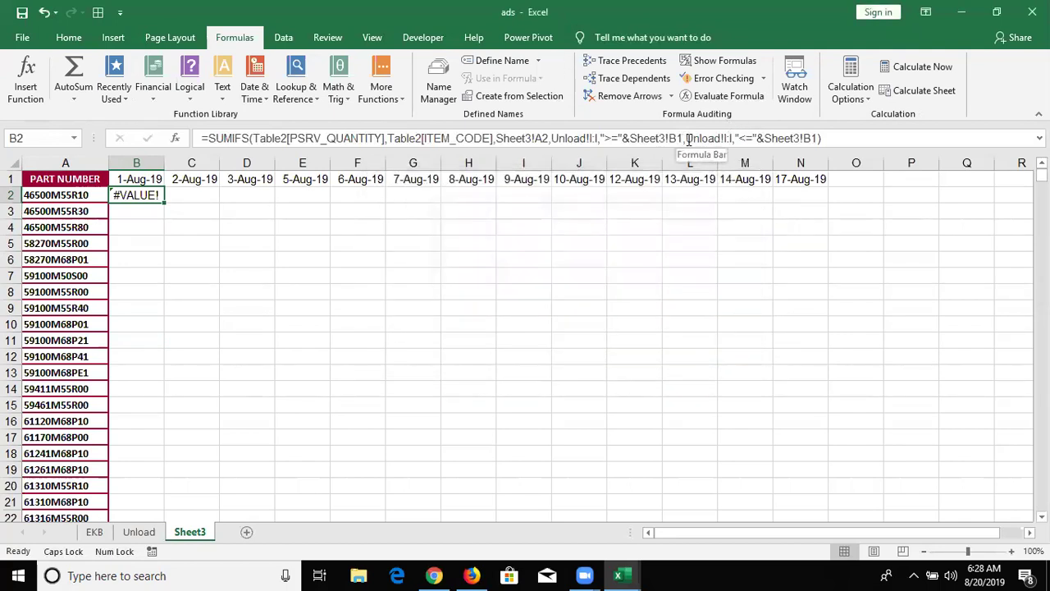
pyautogui.moveTo(686, 140); pyautogui.dragTo(910, 143)
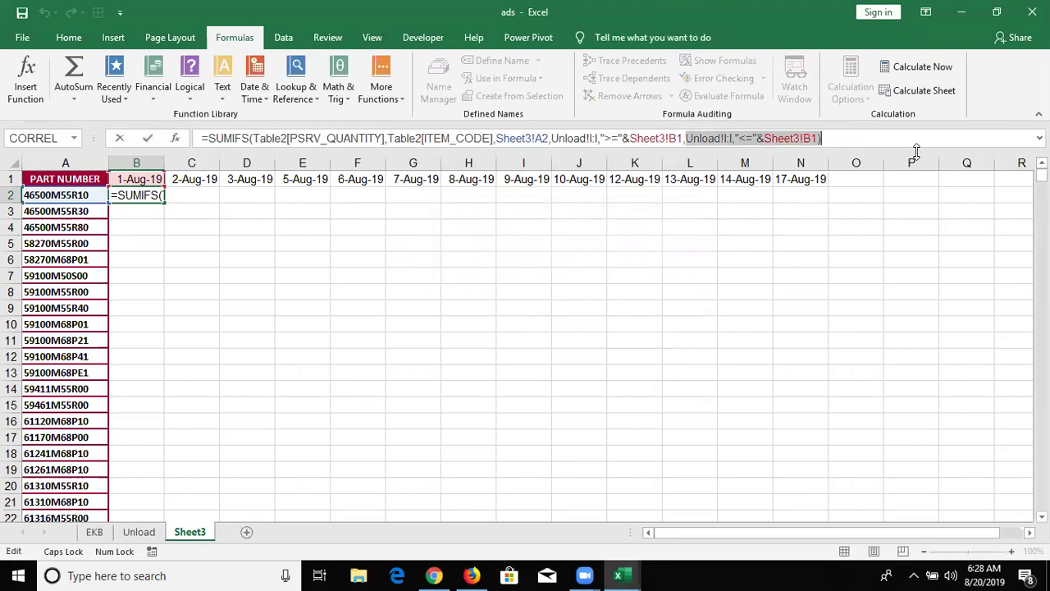
pyautogui.press('BackSpace')
pyautogui.press('BackSpace')
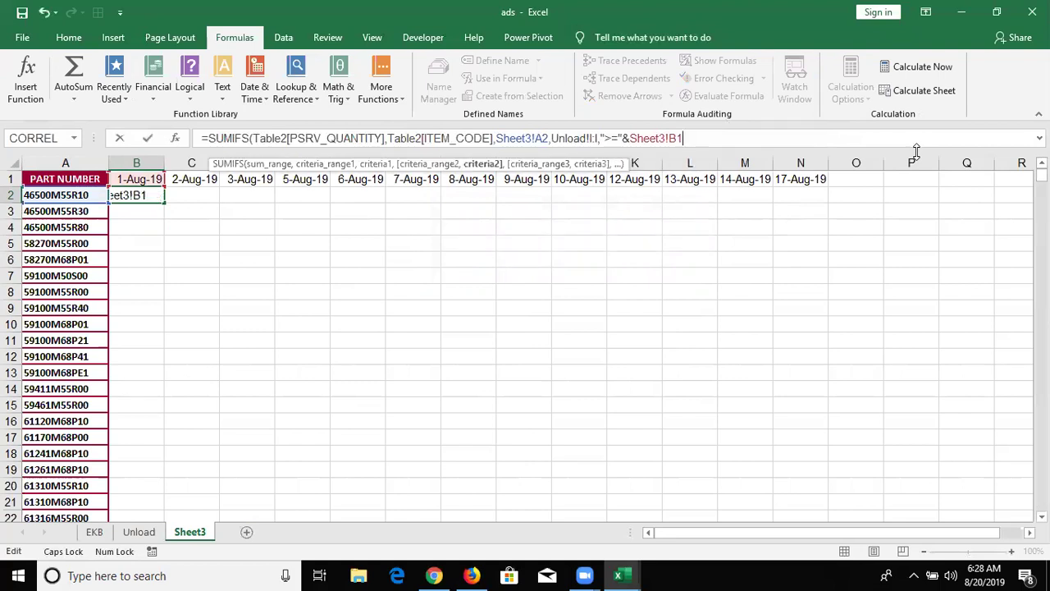
pyautogui.hotkey('ctrl', 'Return')
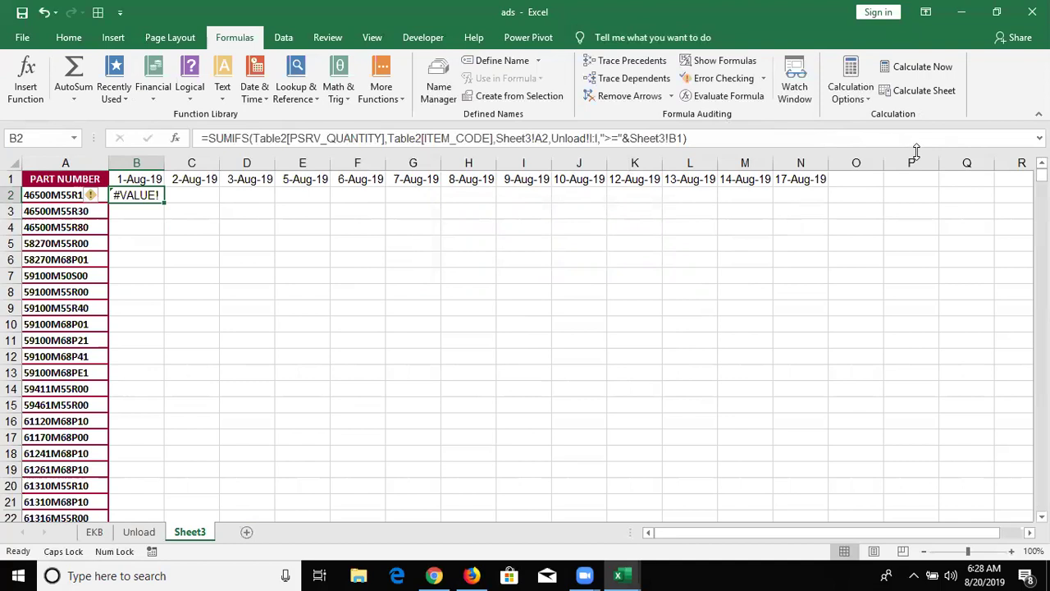
# - Convert the table on the Unload sheet to a normal range
pyautogui.click(131, 532)
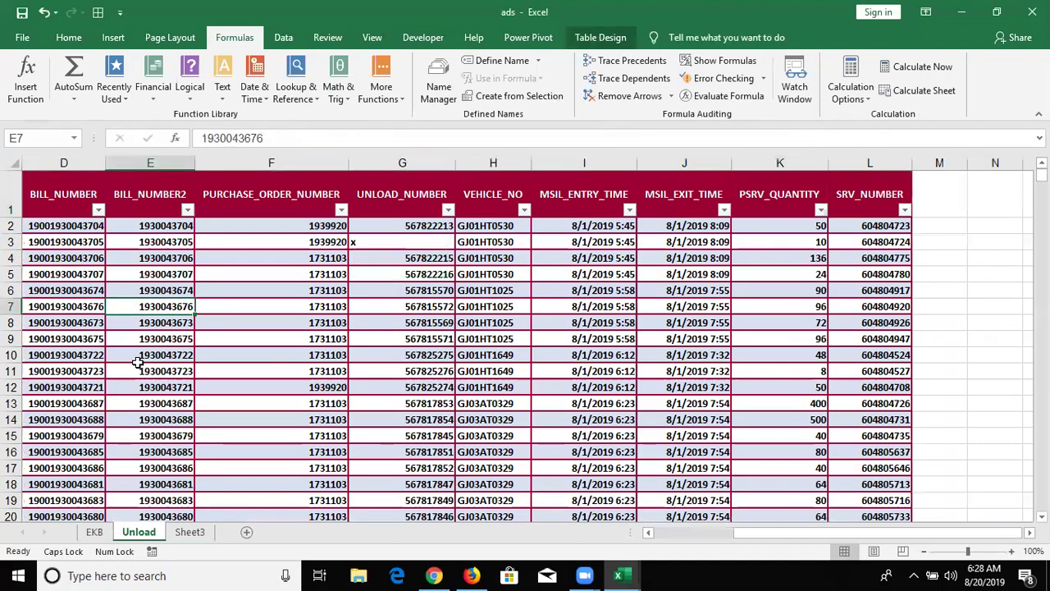
pyautogui.scroll(-1, 235, 293)
pyautogui.scroll(1, 233, 299)
pyautogui.click(582, 37)
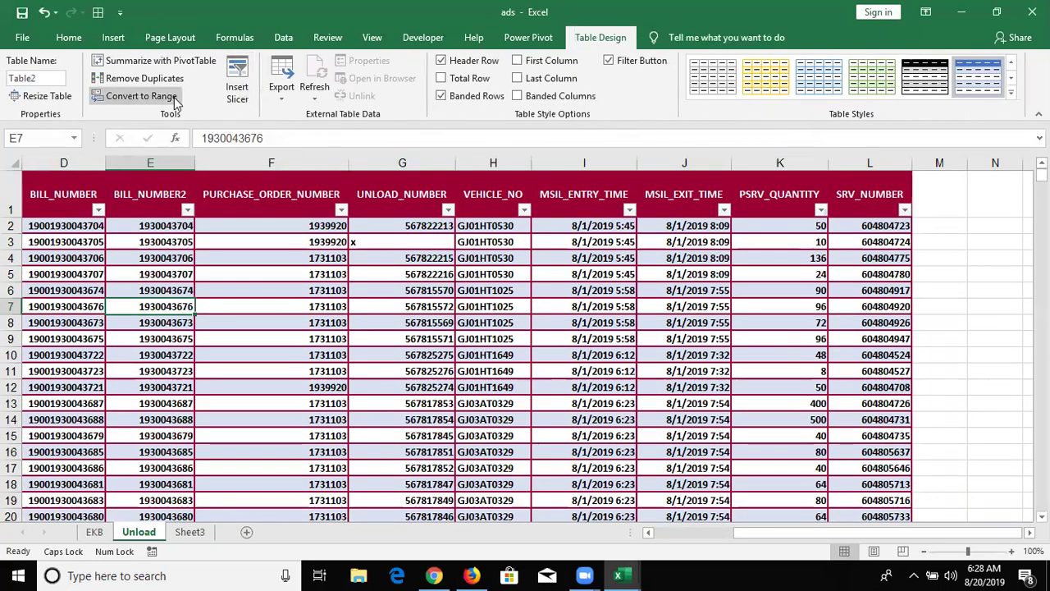
pyautogui.click(141, 96)
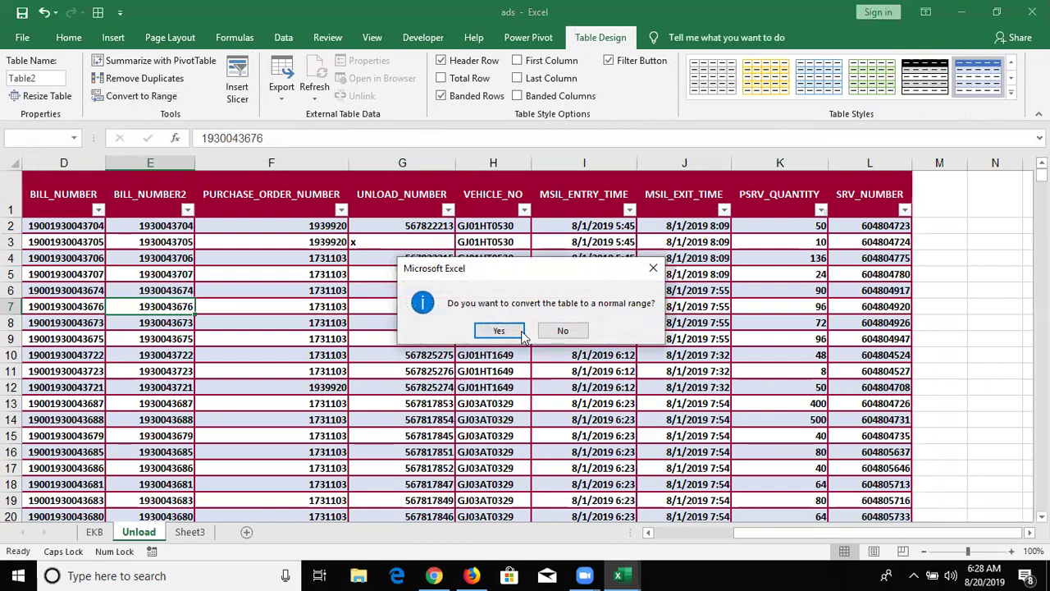
pyautogui.click(520, 332)
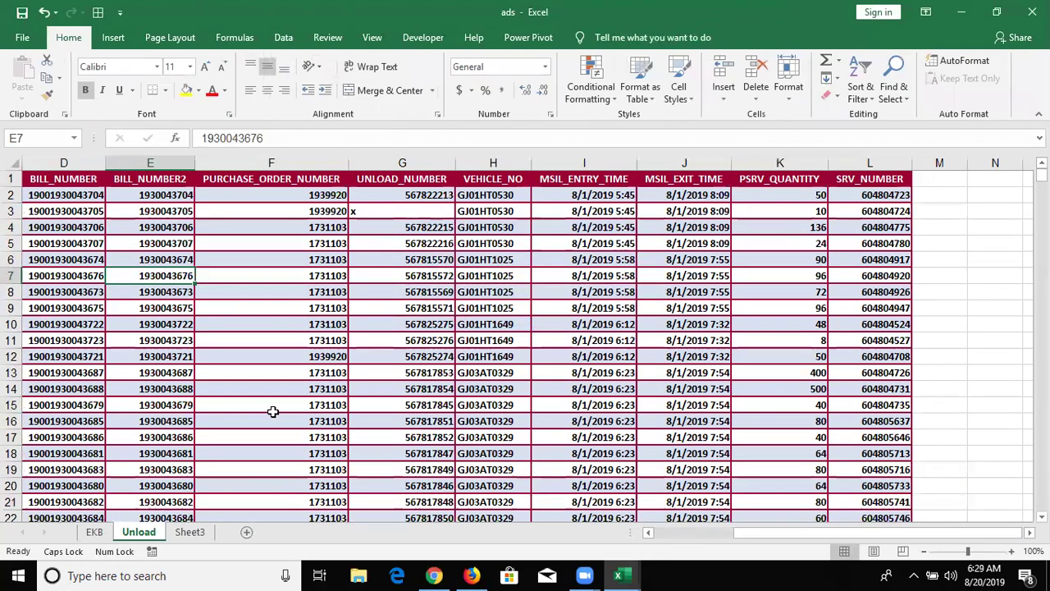
# - Convert the EKB sheet's Table1 to a normal range
pyautogui.click(94, 532)
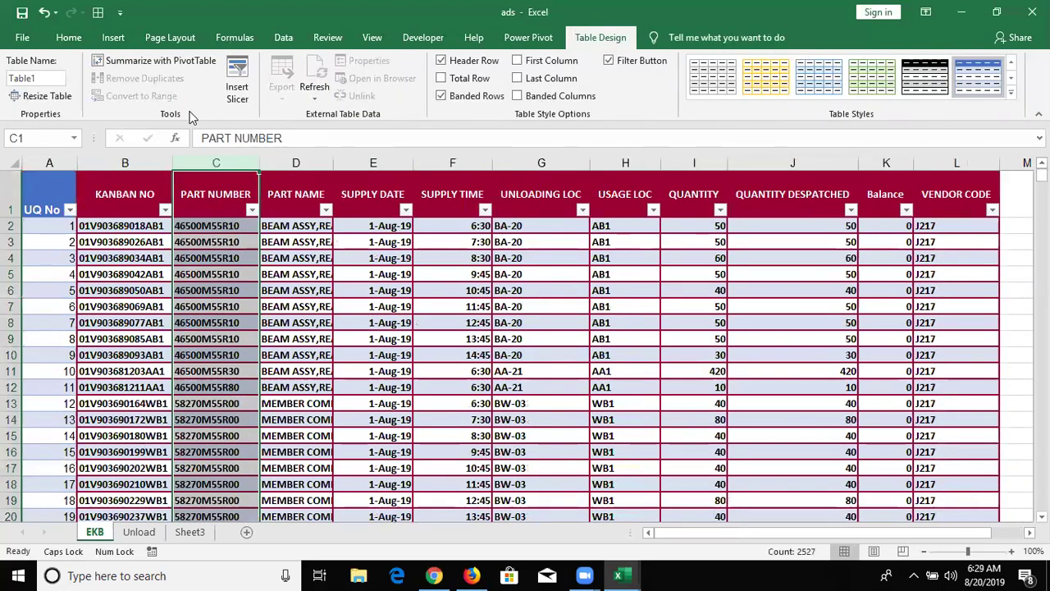
pyautogui.click(246, 354)
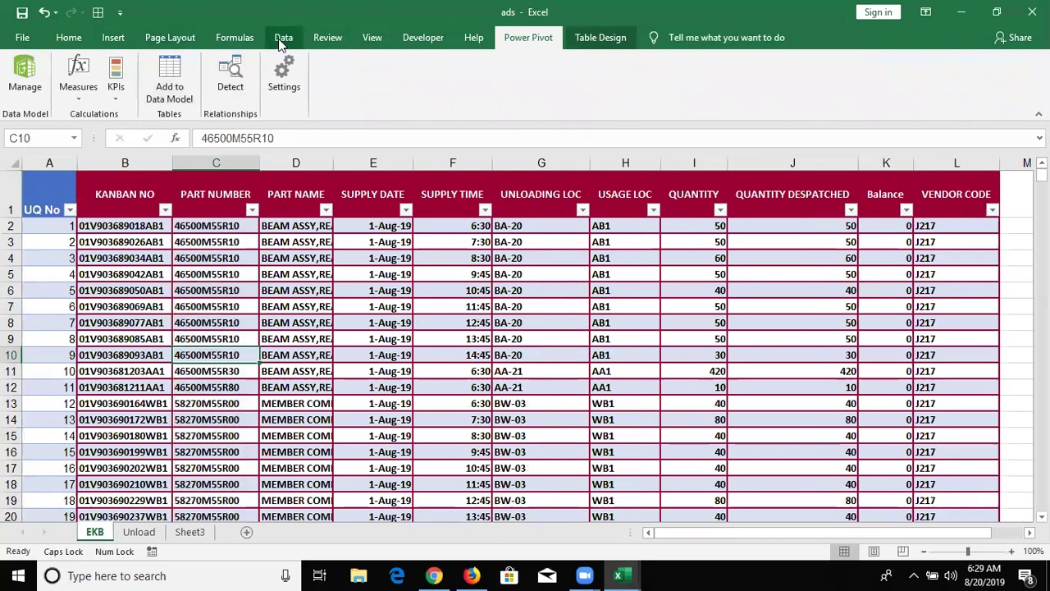
pyautogui.click(283, 41)
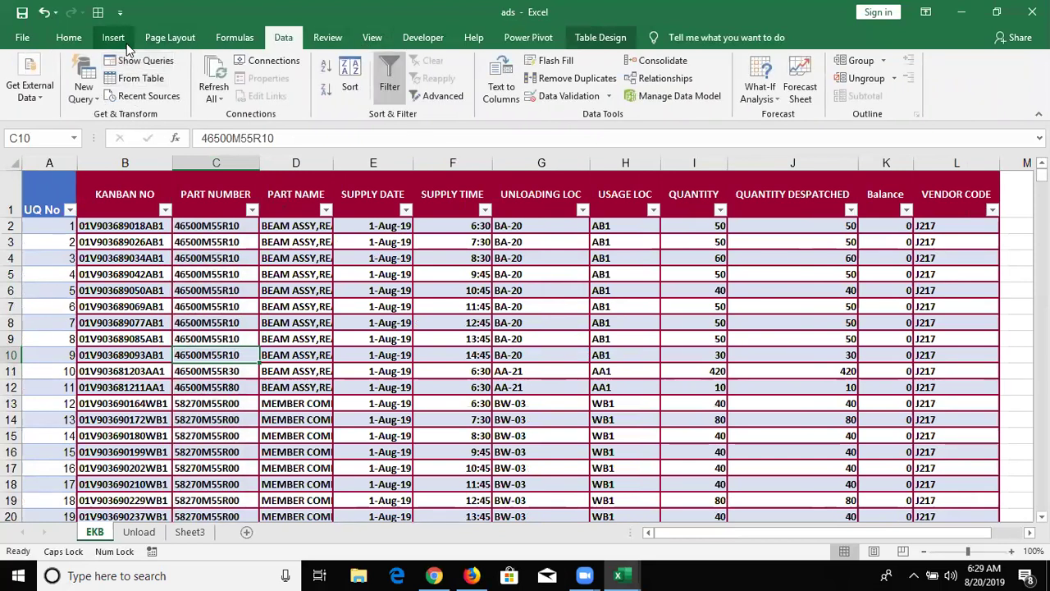
pyautogui.click(587, 41)
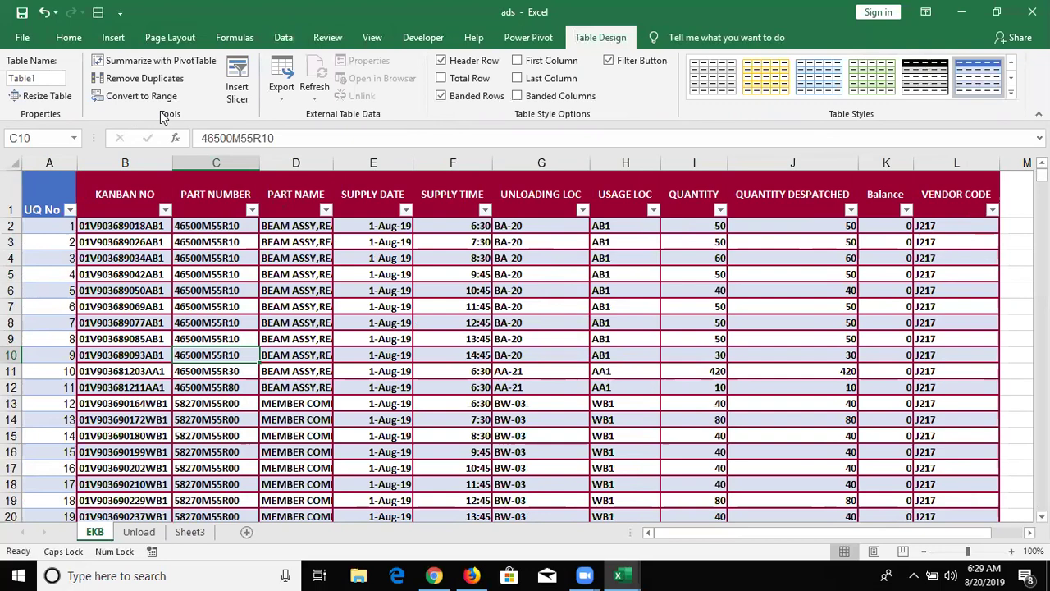
pyautogui.click(138, 96)
pyautogui.click(502, 331)
pyautogui.scroll(-3, 441, 326)
pyautogui.scroll(3, 442, 326)
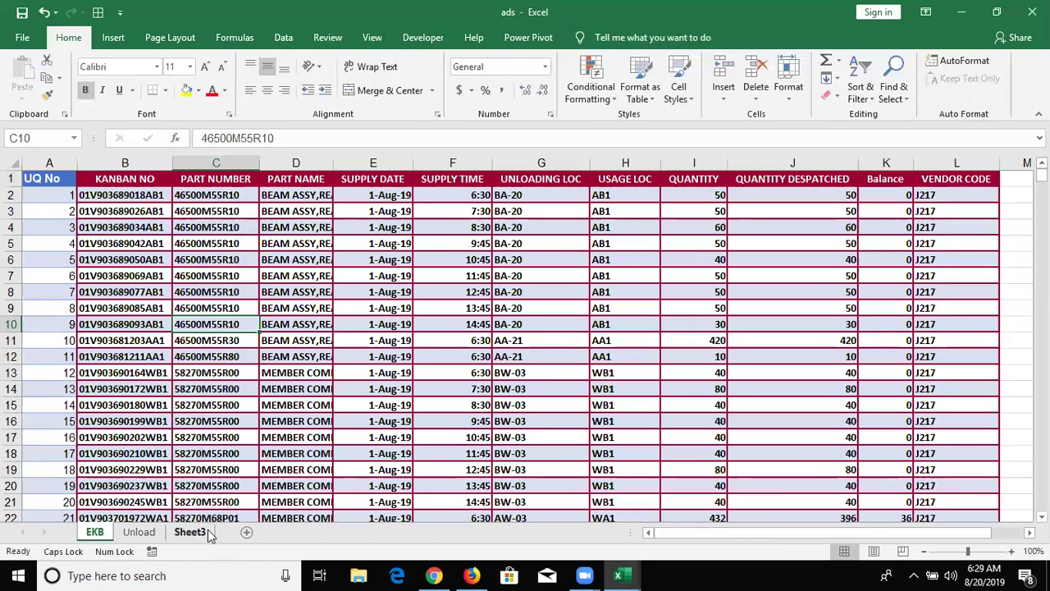
# - In Sheet3 B2, change the K and C ranges to whole columns Unload!$K:$K and Unload!$C:$C
pyautogui.click(203, 531)
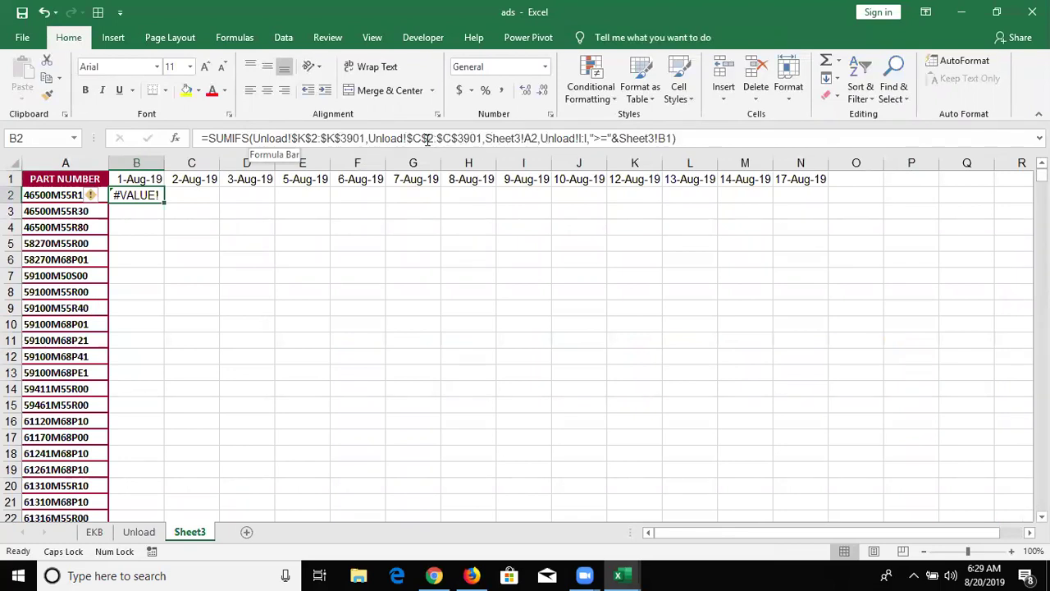
pyautogui.click(314, 136)
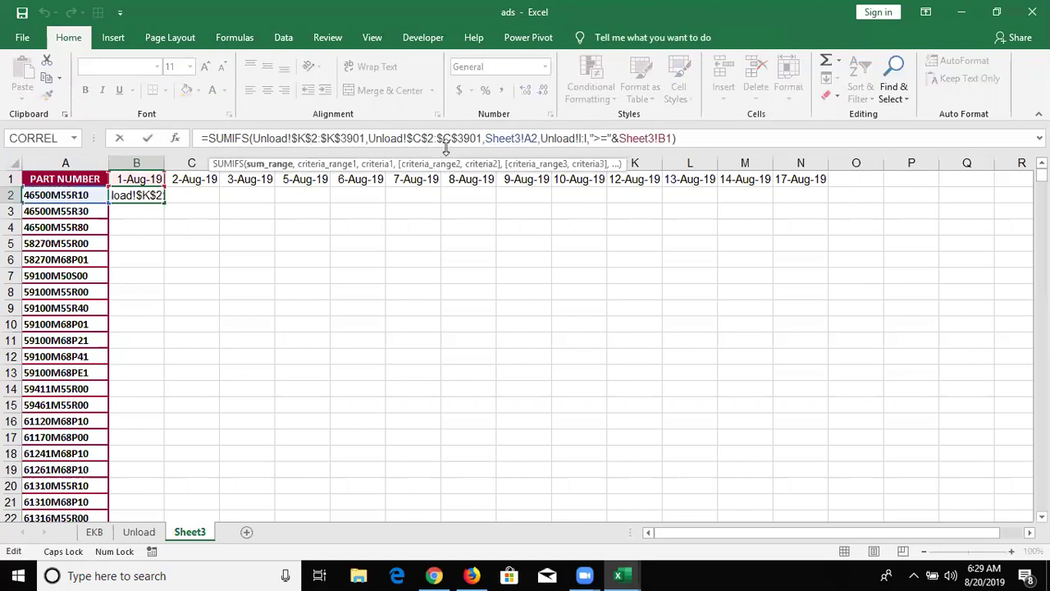
pyautogui.press('Delete')
pyautogui.press('Delete')
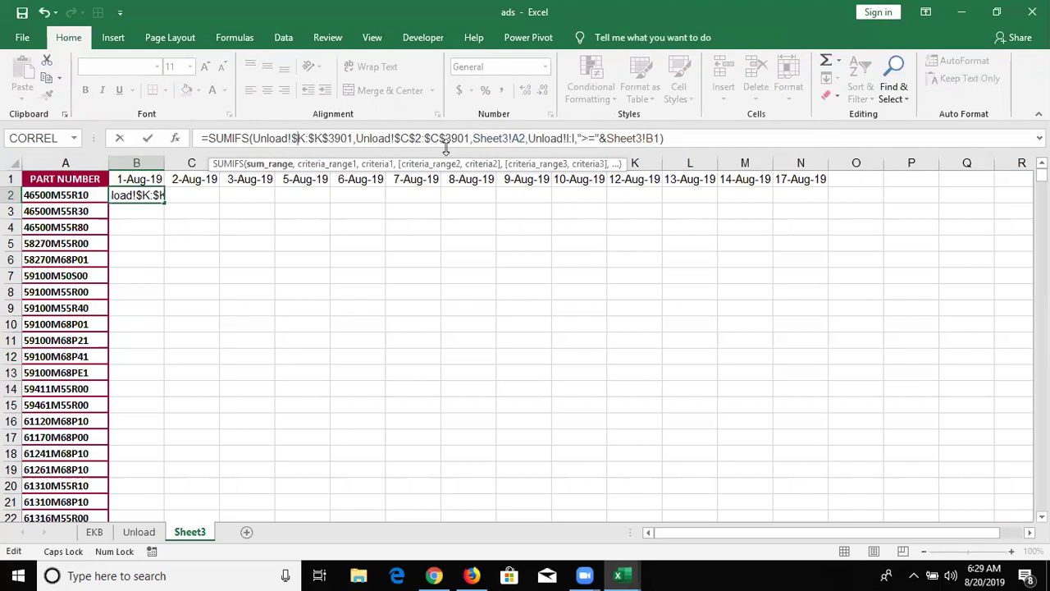
pyautogui.press('BackSpace')
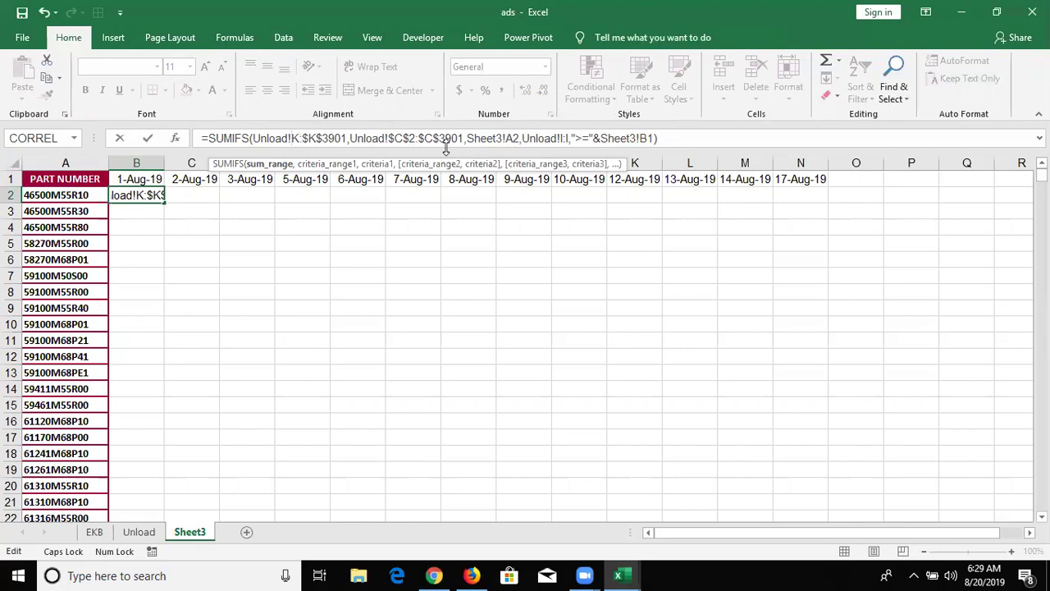
pyautogui.write('$')
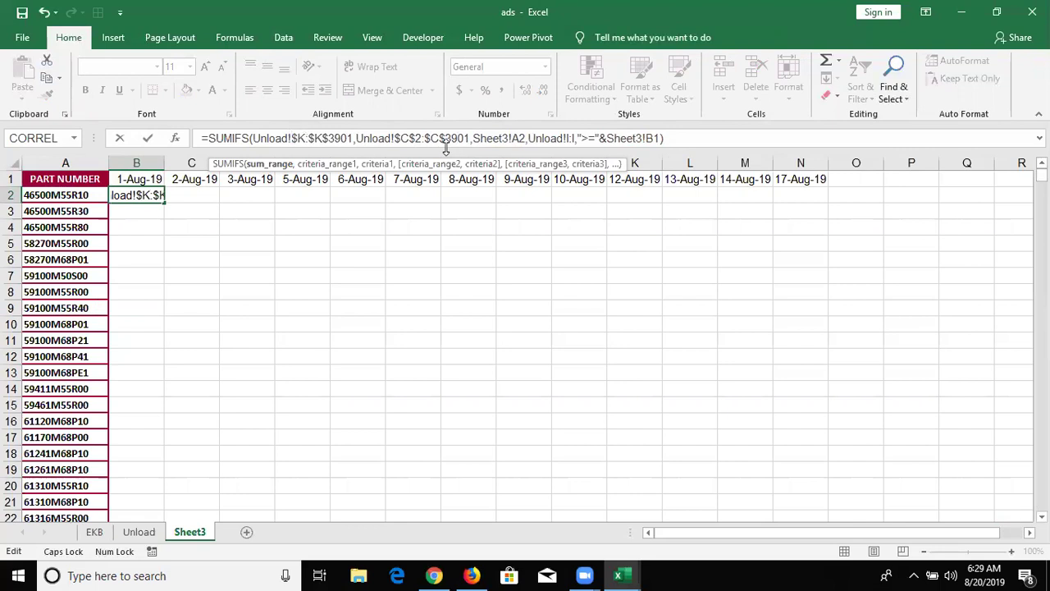
pyautogui.press('Right')
pyautogui.press('Right')
pyautogui.press('Delete')
pyautogui.press('Delete')
pyautogui.press('Delete')
pyautogui.press('Delete')
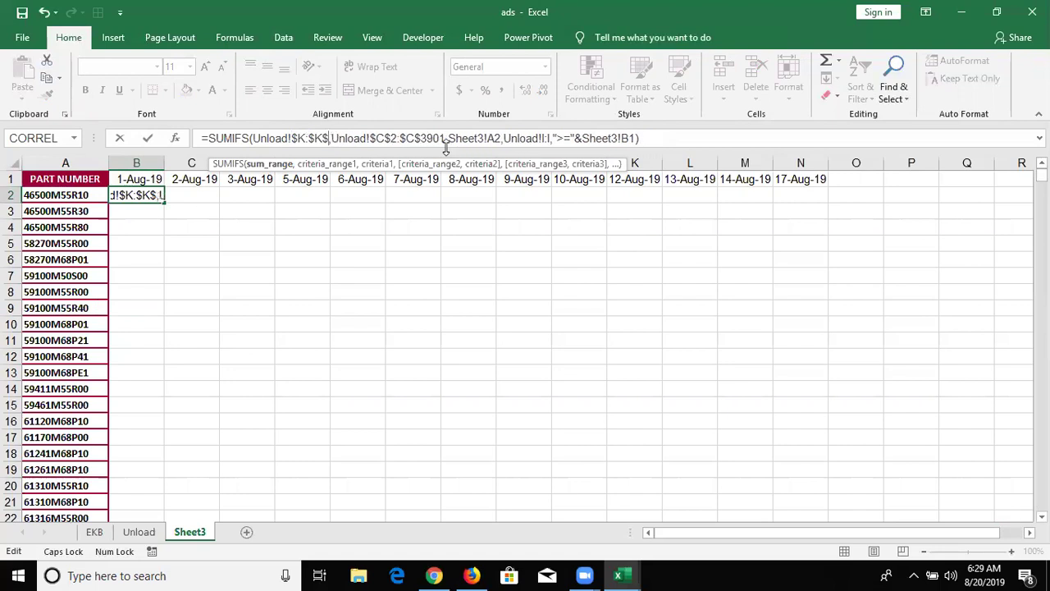
pyautogui.click(382, 137)
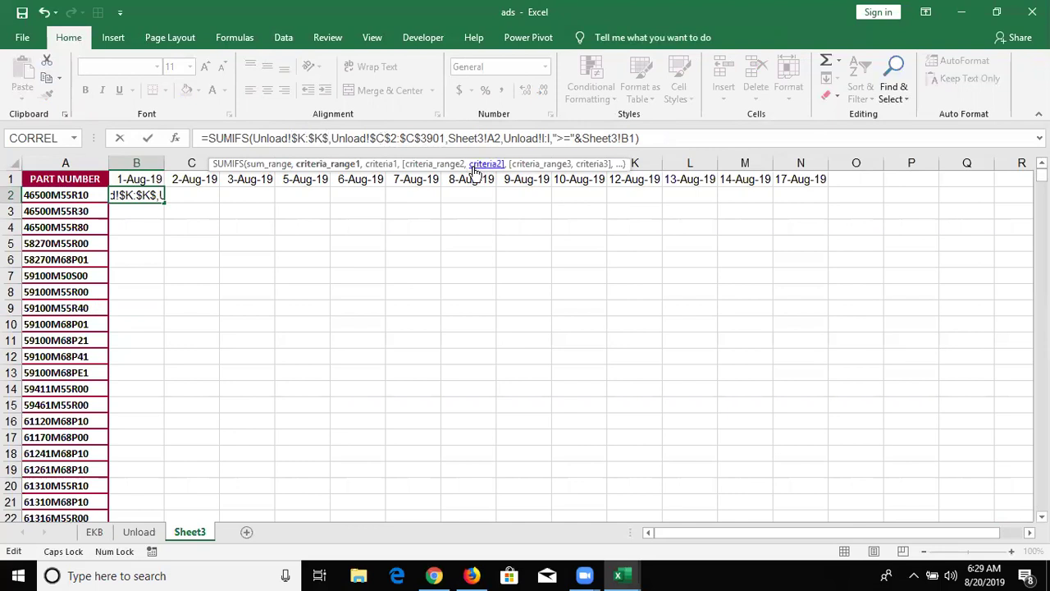
pyautogui.press('Delete')
pyautogui.press('Delete')
pyautogui.press('Right')
pyautogui.press('Right')
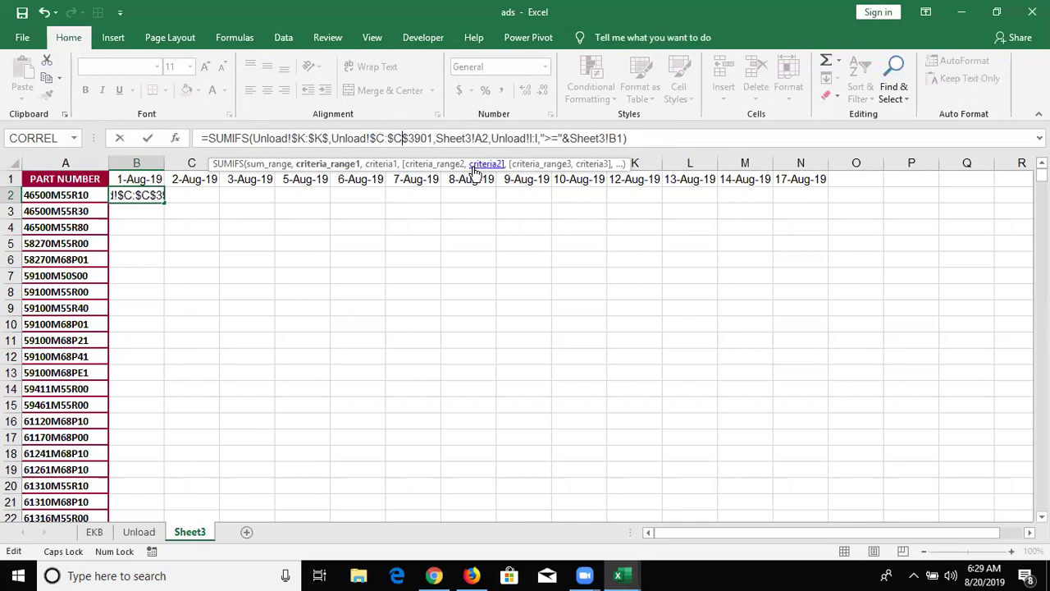
pyautogui.press('Delete')
pyautogui.press('Delete')
pyautogui.press('Delete')
pyautogui.press('Delete')
pyautogui.press('Delete')
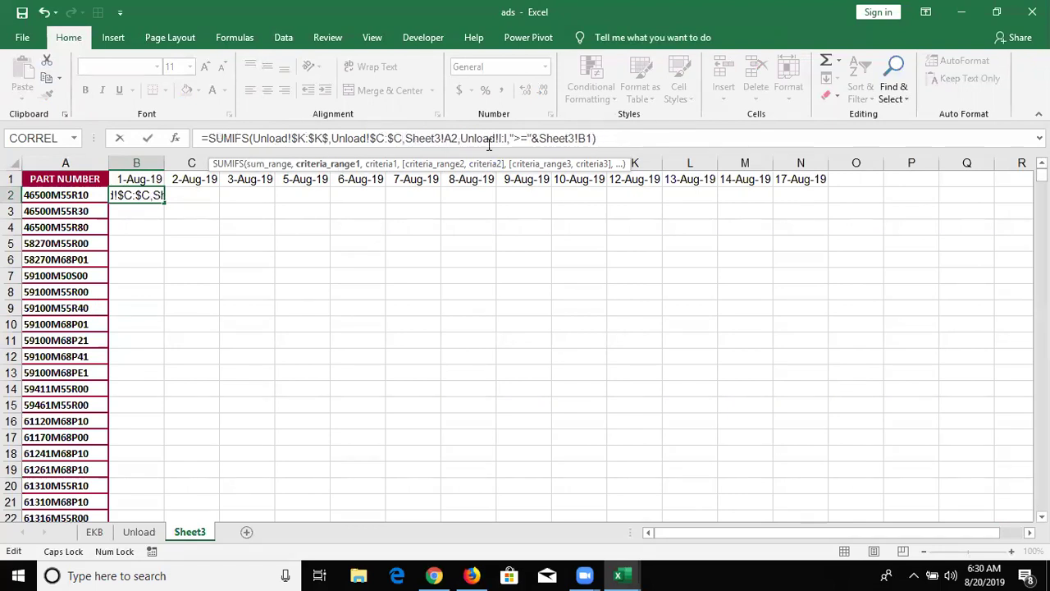
# - Make the date reference Unload!$I:$I, fix the entry error, and commit so B2 returns 5970
pyautogui.click(502, 138)
pyautogui.press('F4')
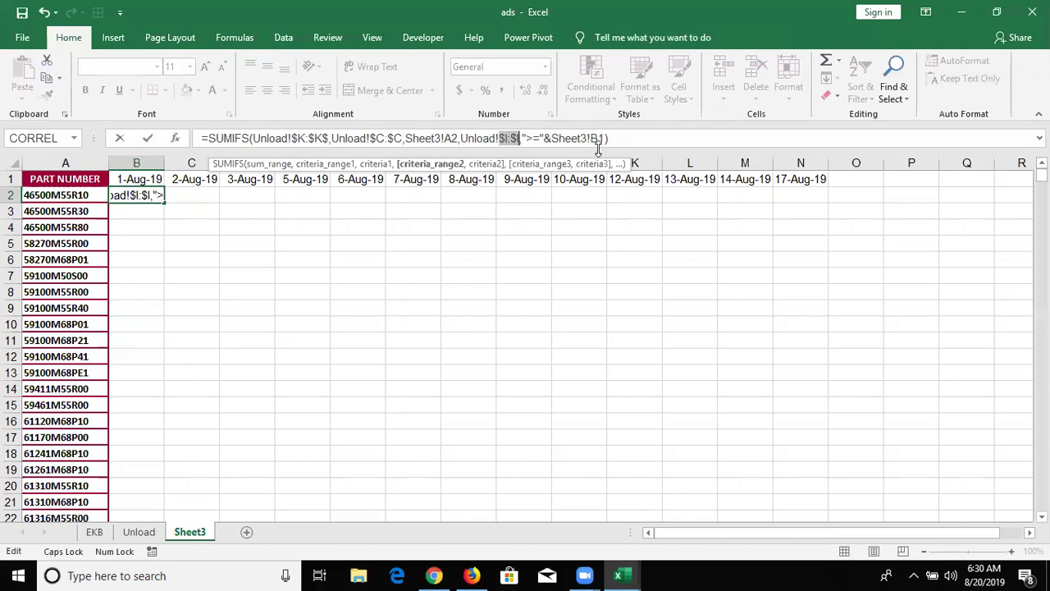
pyautogui.press('Return')
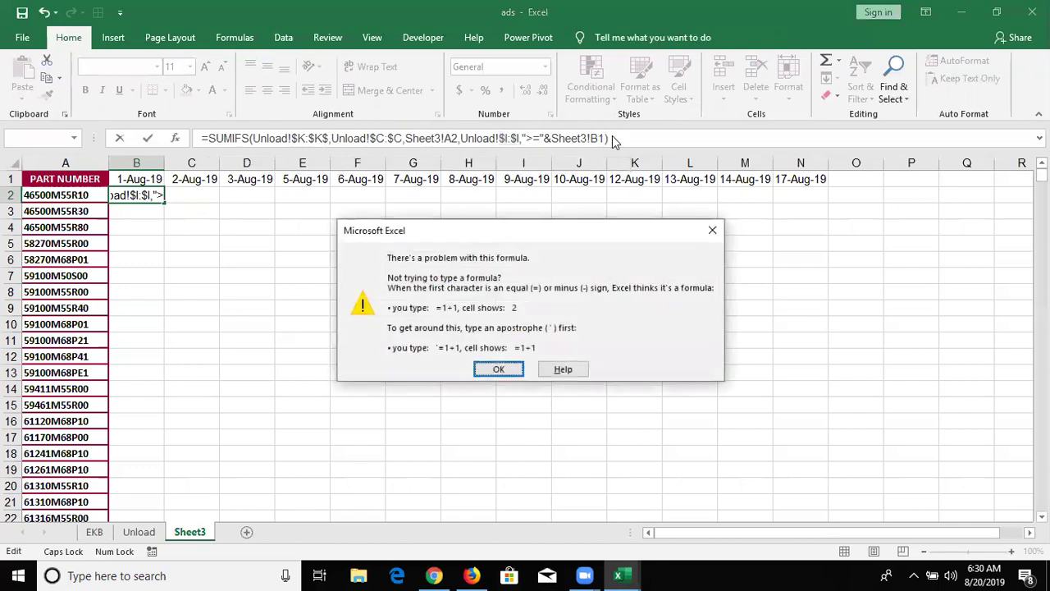
pyautogui.press('Return')
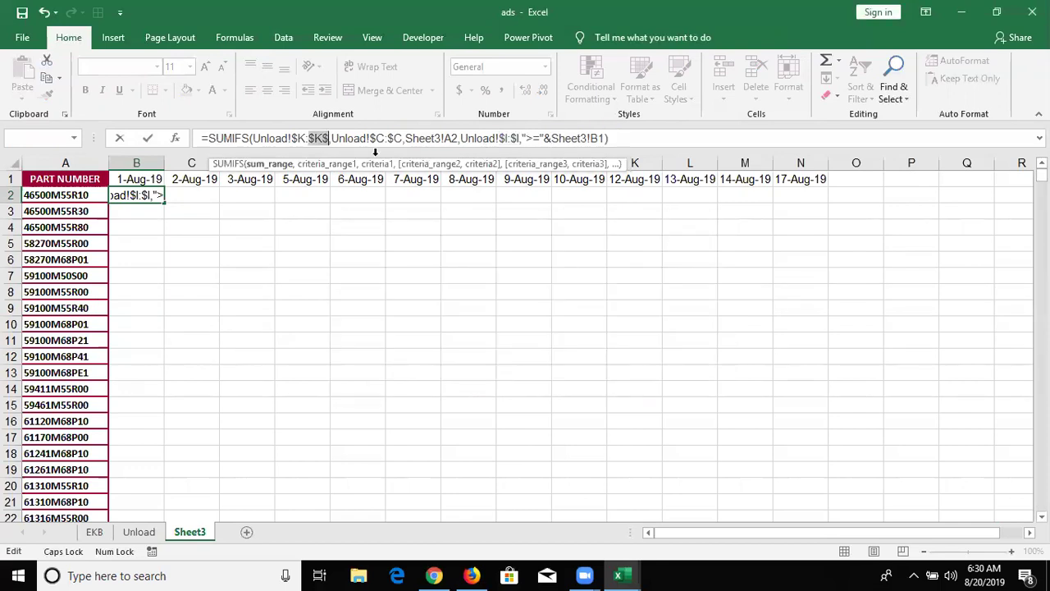
pyautogui.click(323, 139)
pyautogui.write(',')
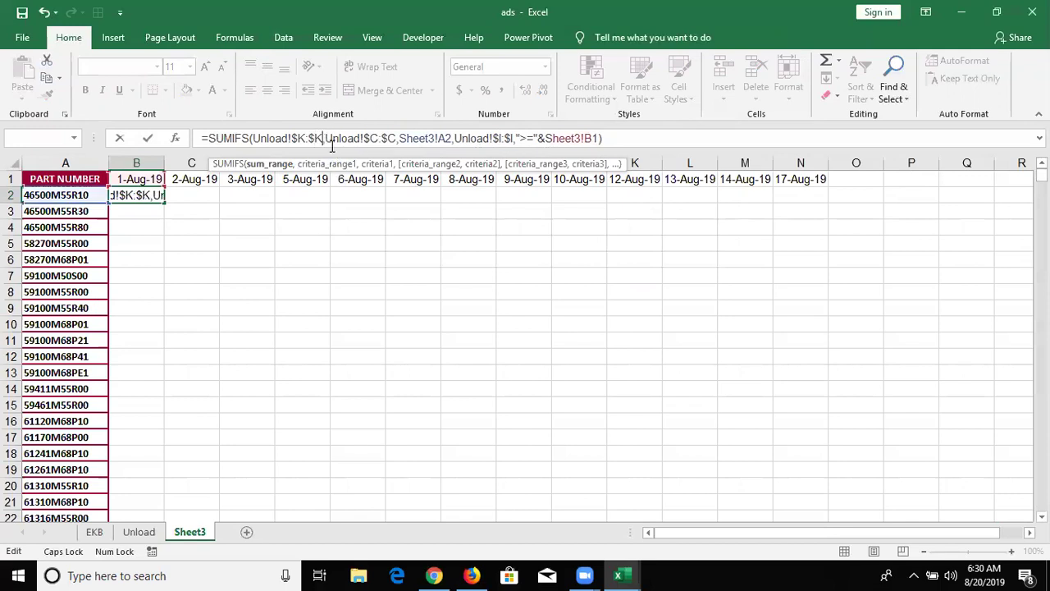
pyautogui.press('Return')
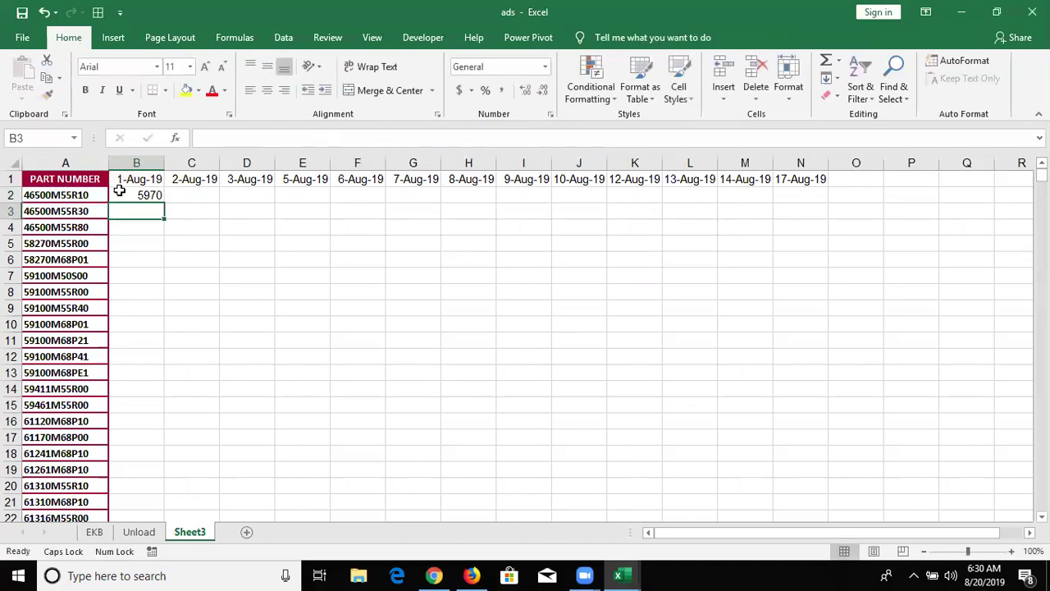
pyautogui.click(120, 192)
# - Add a second Unload!$I:$I "<="&Sheet3!B1 date criterion to B2's SUMIFS
pyautogui.click(625, 137)
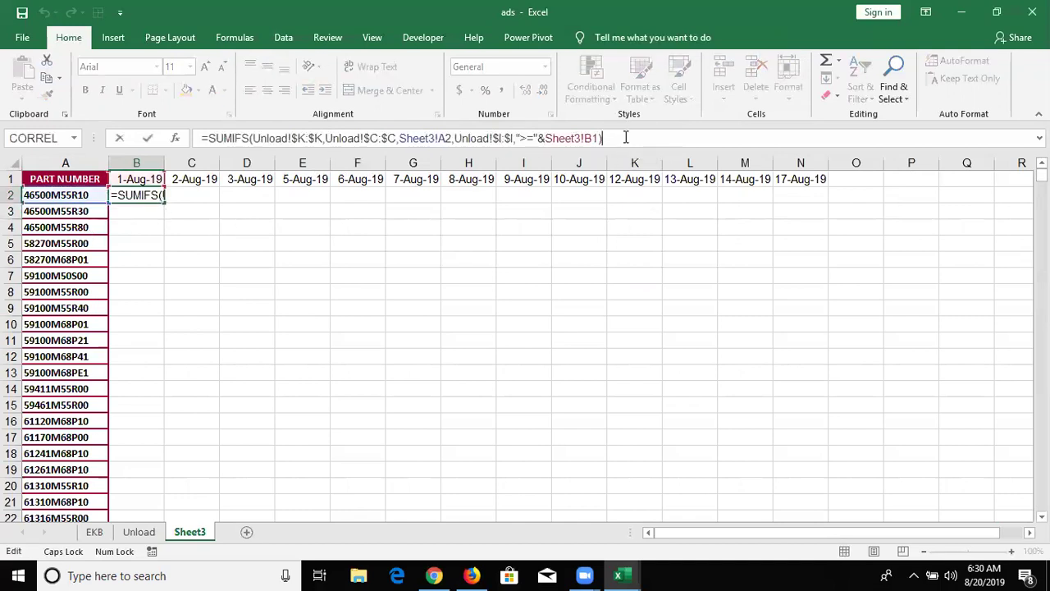
pyautogui.press('BackSpace')
pyautogui.press('Left')
pyautogui.press('Left')
pyautogui.press('Left')
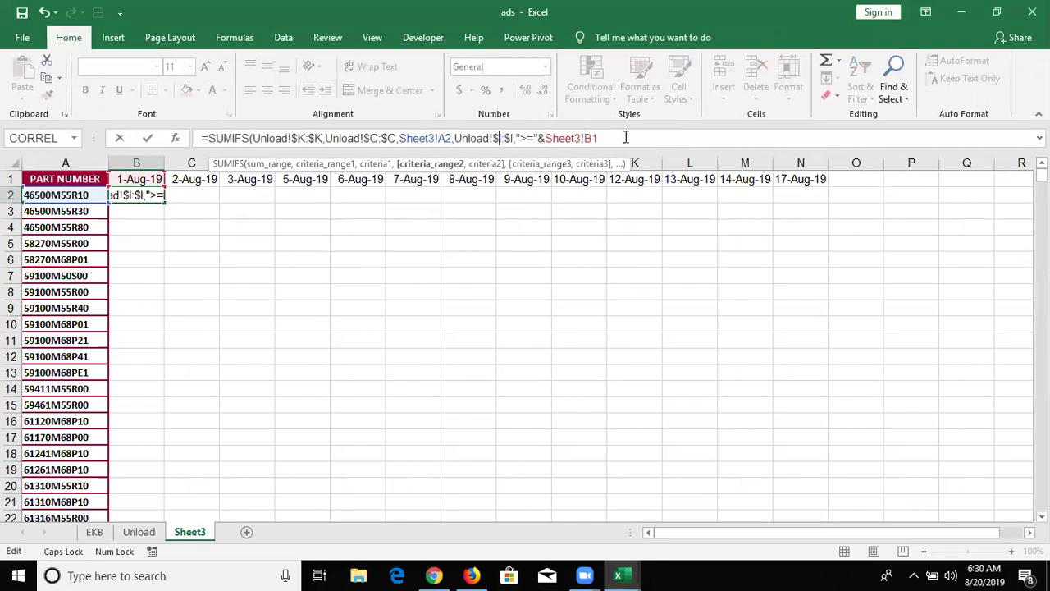
pyautogui.press('Left')
pyautogui.press('Left')
pyautogui.press('Left')
pyautogui.press('Left')
pyautogui.press('Left')
pyautogui.press('Left')
pyautogui.press('Left')
pyautogui.hotkey('shift', 'Right')
pyautogui.hotkey('shift', 'Right')
pyautogui.hotkey('shift', 'Right')
pyautogui.hotkey('shift', 'Right')
pyautogui.hotkey('shift', 'Right')
pyautogui.hotkey('shift', 'Right')
pyautogui.hotkey('shift', 'Right')
pyautogui.hotkey('shift', 'Right')
pyautogui.hotkey('shift', 'Right')
pyautogui.hotkey('ctrl', 'c')
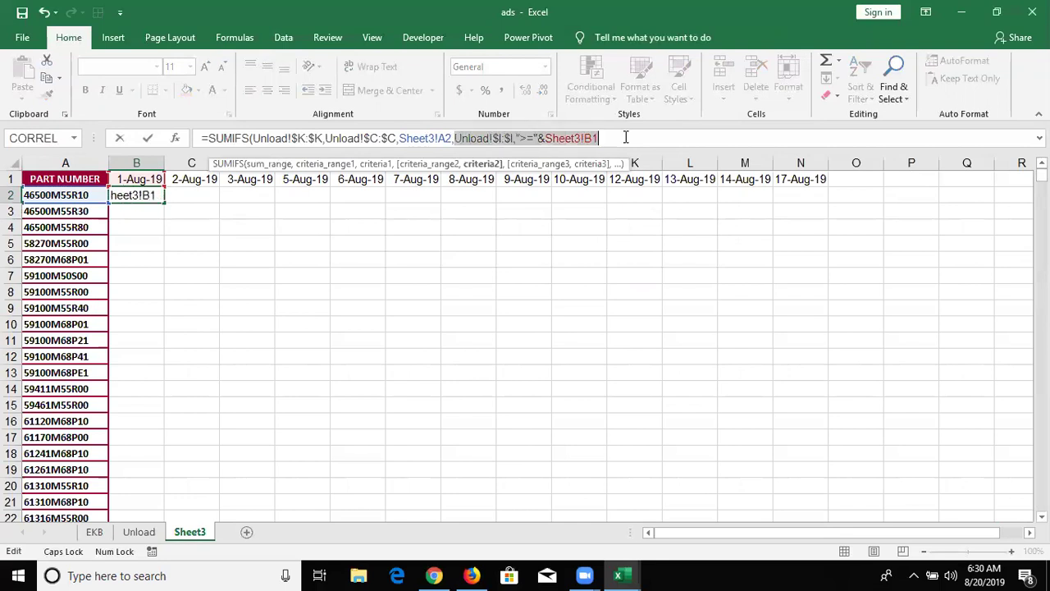
pyautogui.hotkey('ctrl', 'Return')
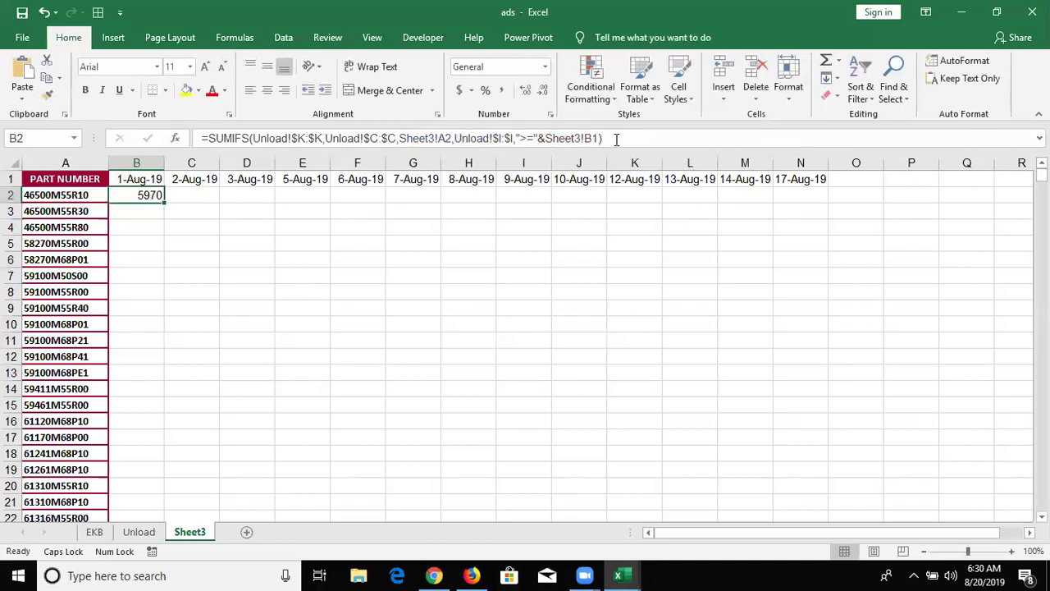
pyautogui.click(618, 139)
pyautogui.press('BackSpace')
pyautogui.write(',')
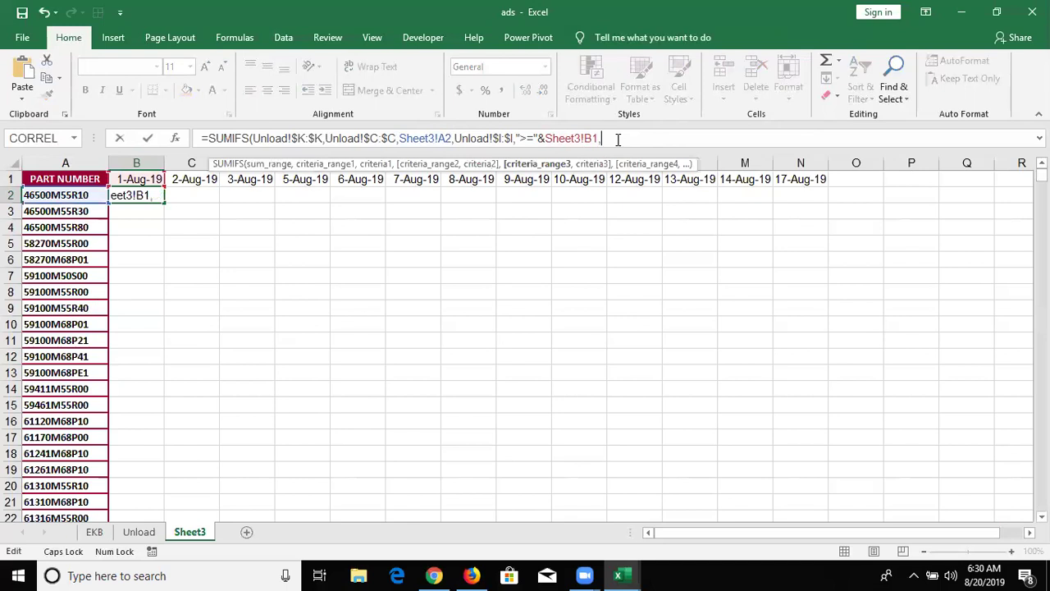
pyautogui.hotkey('ctrl', 'v')
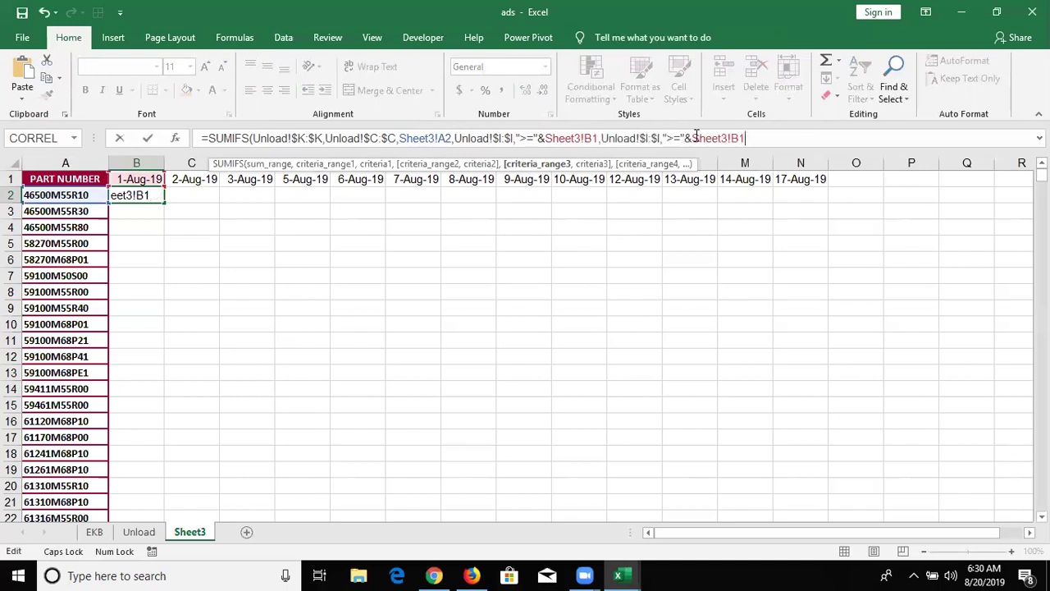
pyautogui.click(674, 139)
pyautogui.press('BackSpace')
pyautogui.write('<')
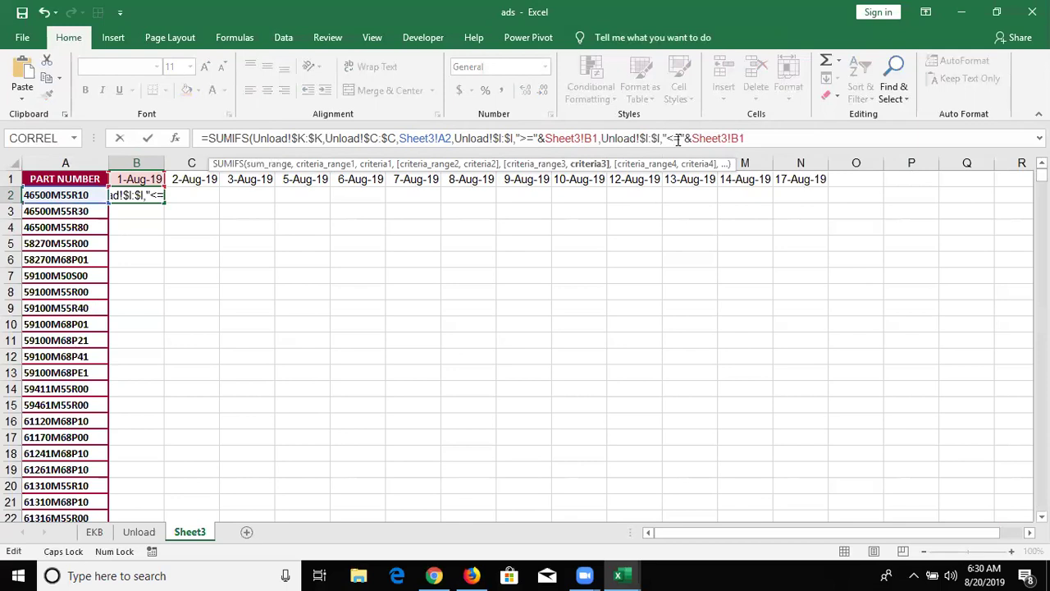
pyautogui.hotkey('ctrl', 'Return')
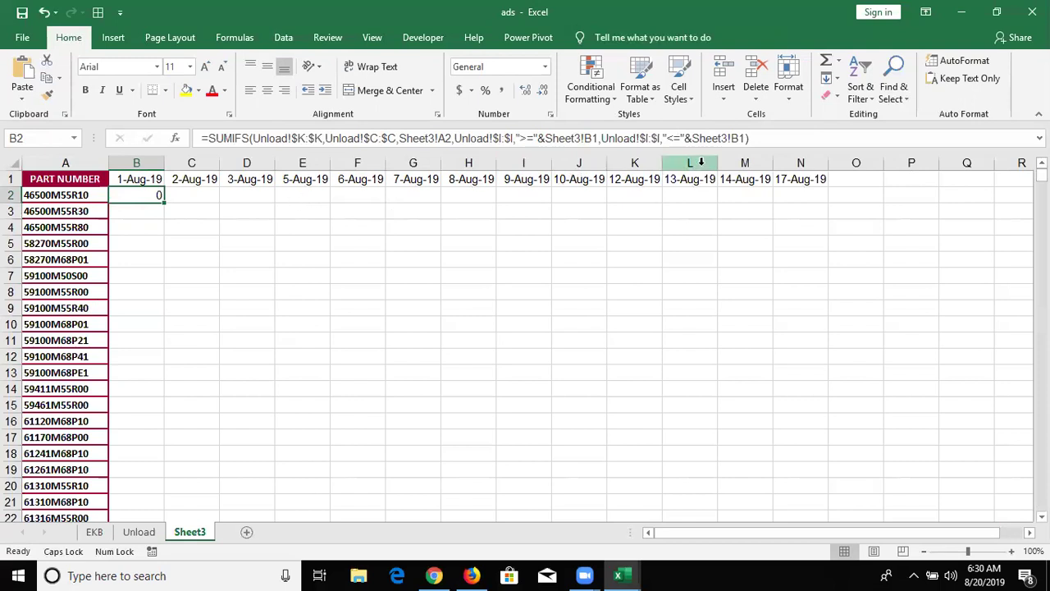
# - Anchor the formula's references as B$1 for both dates and $A2 for the part number
pyautogui.click(592, 140)
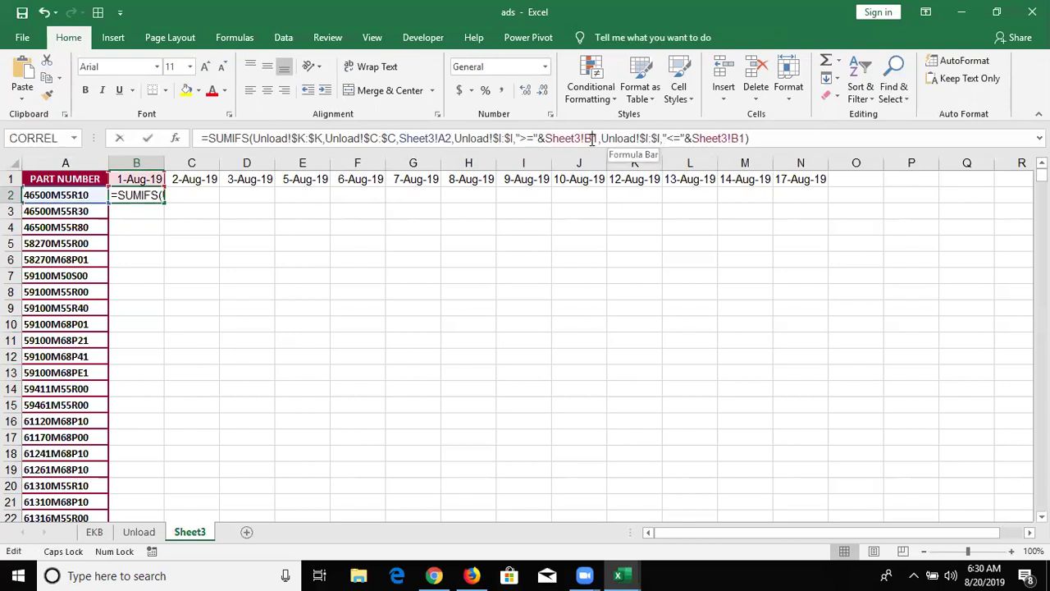
pyautogui.write('$')
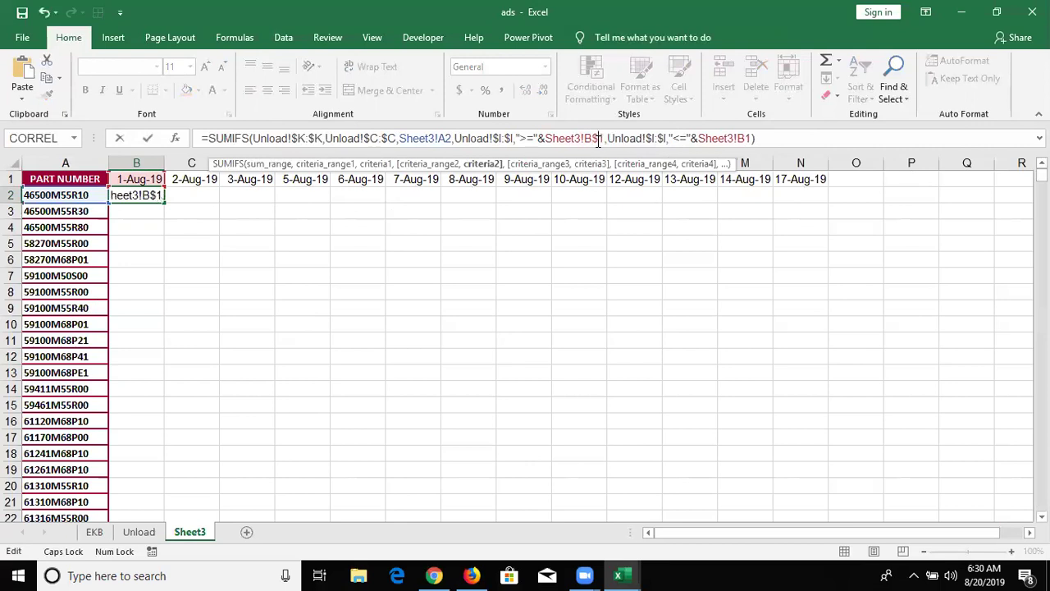
pyautogui.click(747, 139)
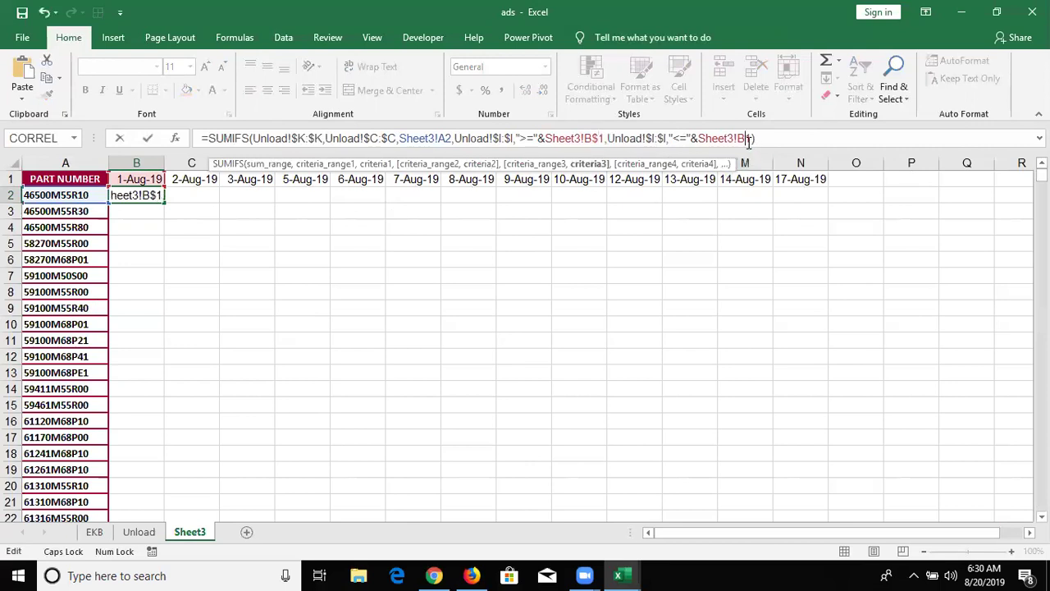
pyautogui.write('$')
pyautogui.click(440, 139)
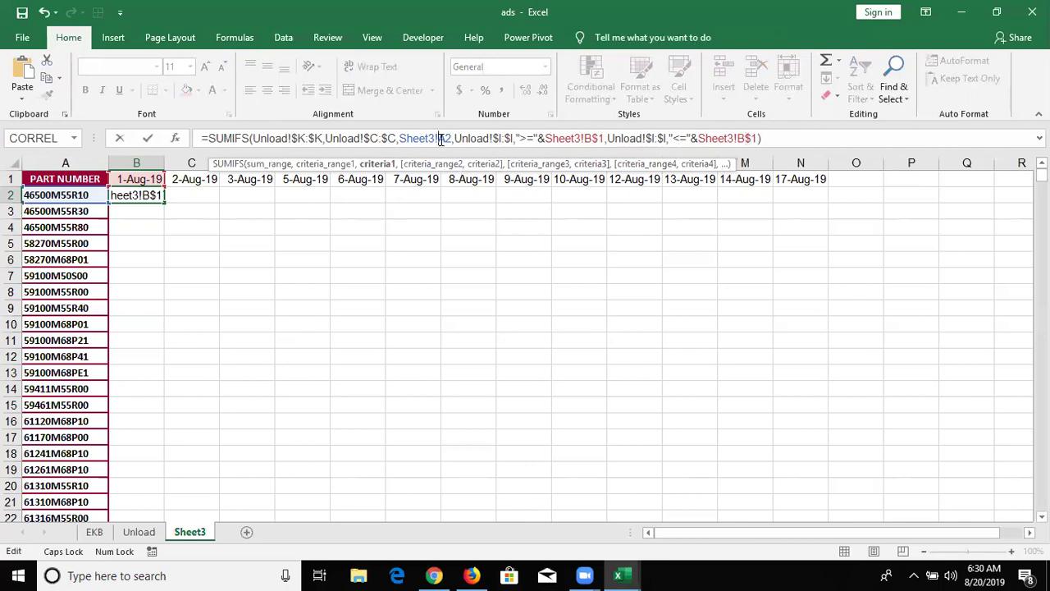
pyautogui.write('$')
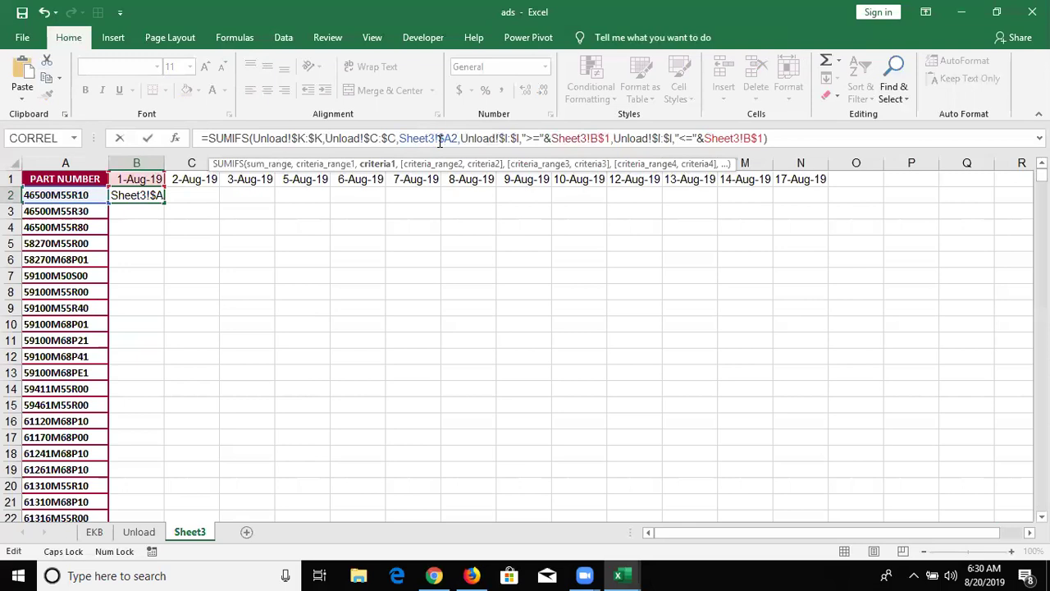
pyautogui.press('Return')
# - Fill the B2 formula across to N2 and down through row 68
pyautogui.moveTo(164, 201); pyautogui.dragTo(820, 202)
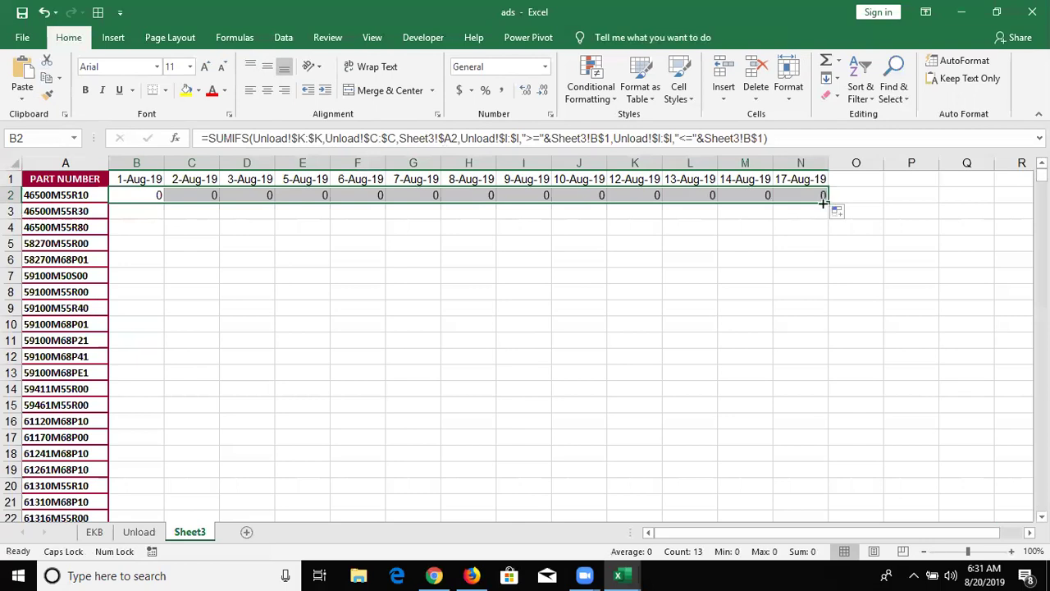
pyautogui.doubleClick(823, 203)
pyautogui.scroll(-3, 713, 384)
pyautogui.scroll(-11, 713, 395)
pyautogui.scroll(6, 714, 392)
pyautogui.scroll(8, 722, 361)
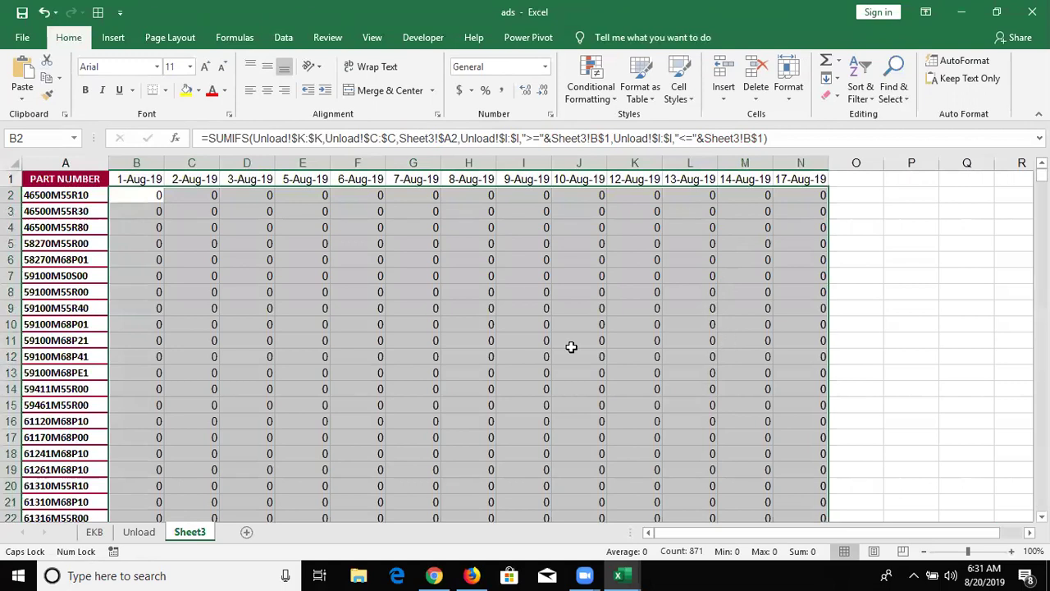
pyautogui.click(141, 195)
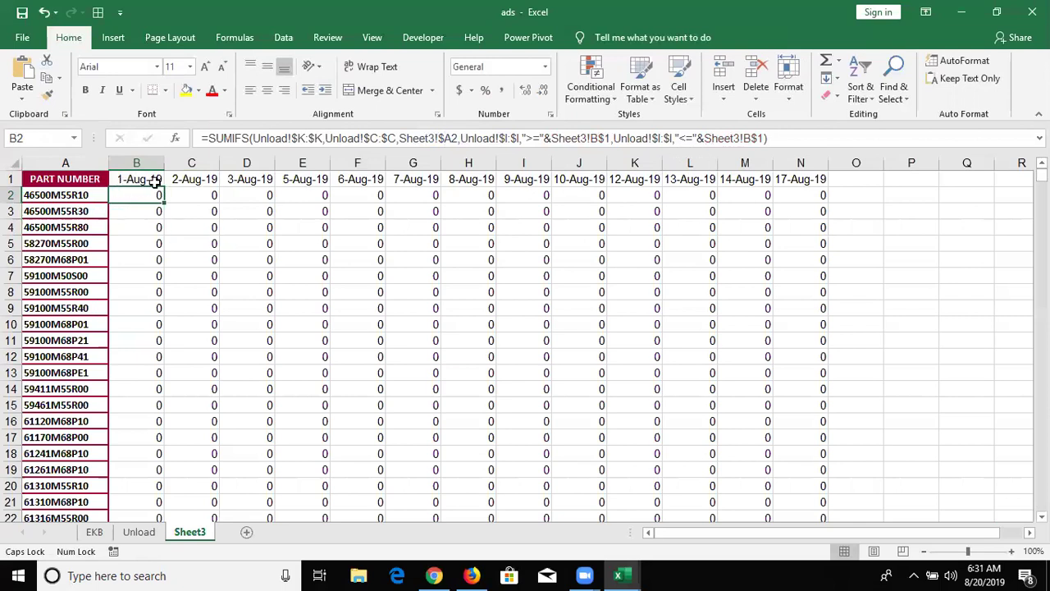
# - Change B2's upper date bound to "<"&Sheet3!B$1+1, giving 430
pyautogui.click(700, 139)
pyautogui.press('BackSpace')
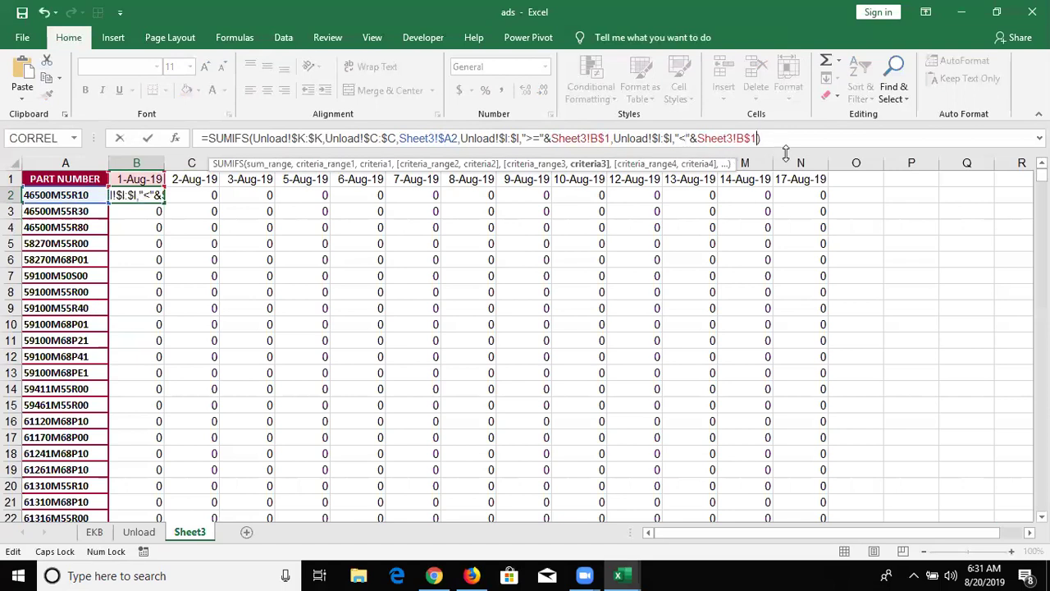
pyautogui.write('+')
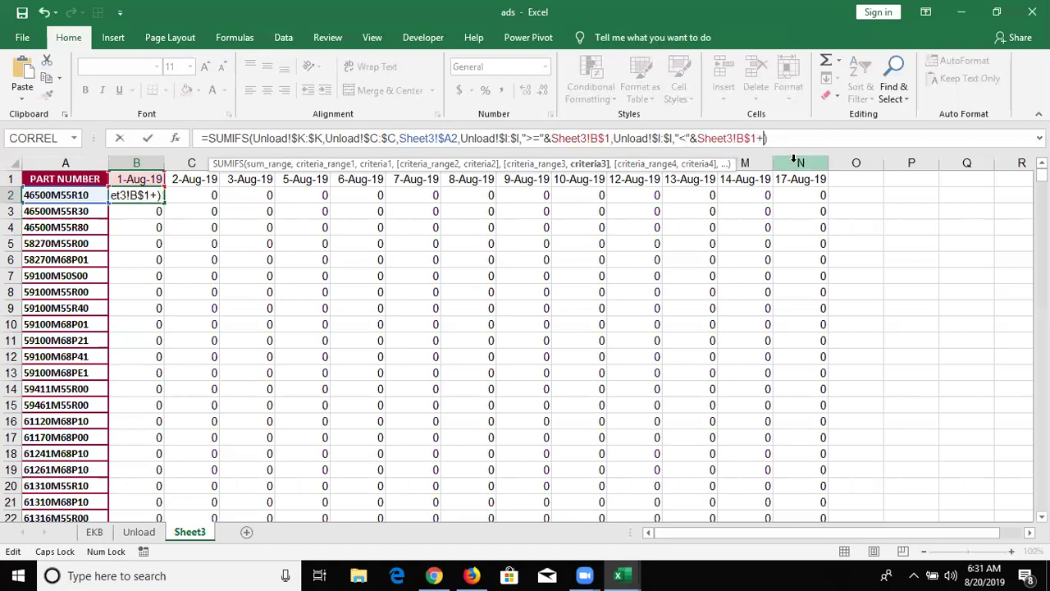
pyautogui.write('1')
pyautogui.hotkey('ctrl', 'Return')
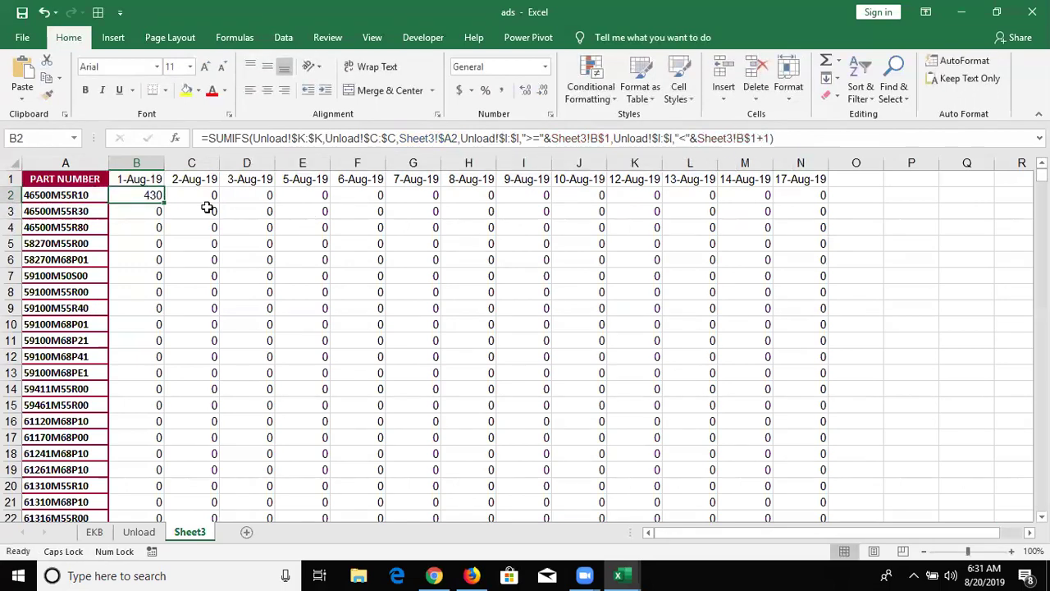
# - Refill the corrected formula across to N2 and down through row 68
pyautogui.moveTo(166, 200); pyautogui.dragTo(816, 200)
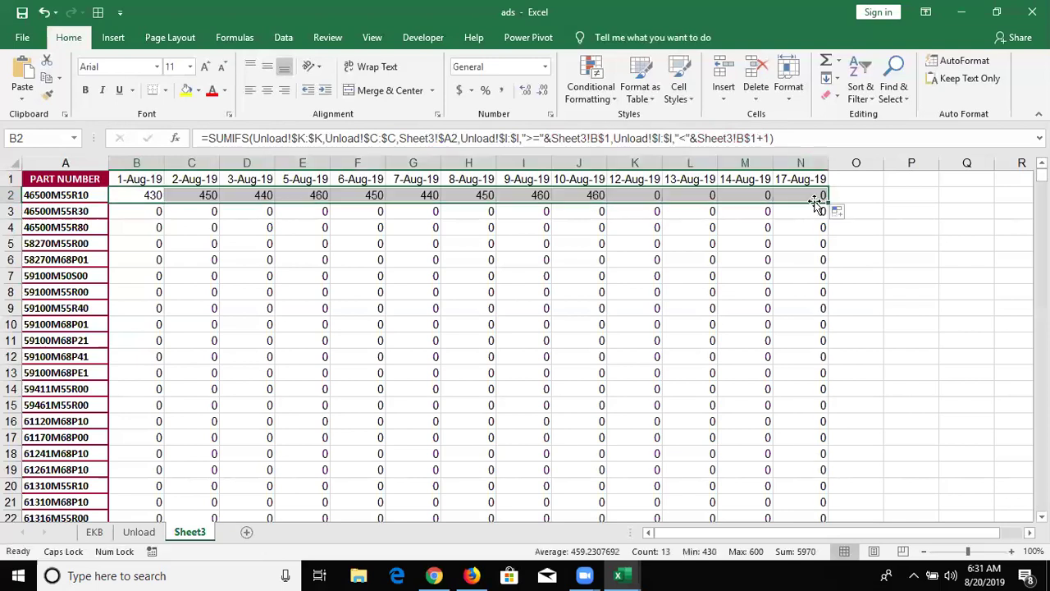
pyautogui.doubleClick(827, 205)
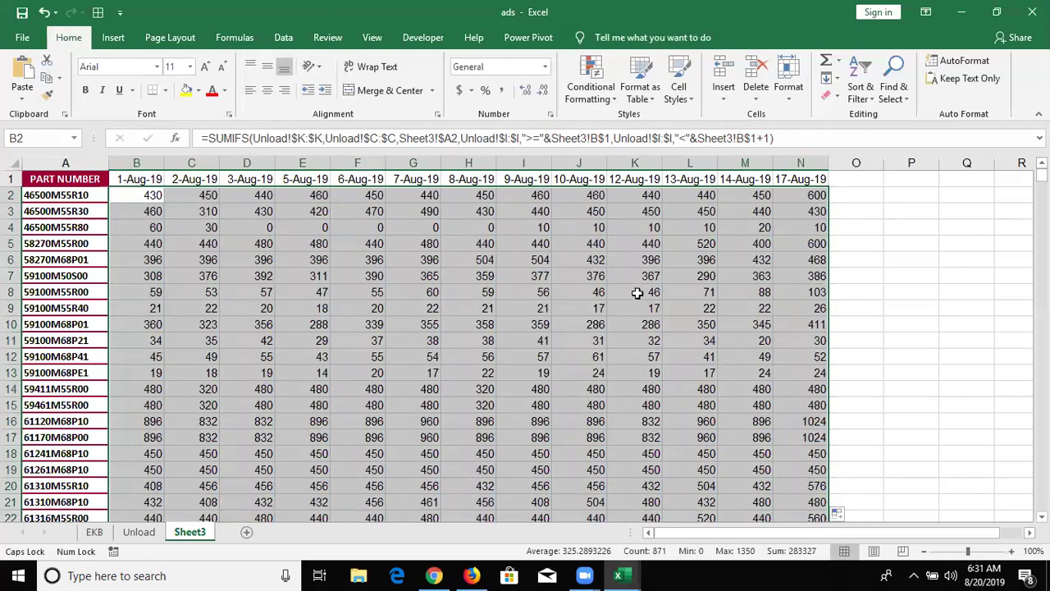
pyautogui.scroll(-6, 599, 353)
pyautogui.scroll(-7, 599, 353)
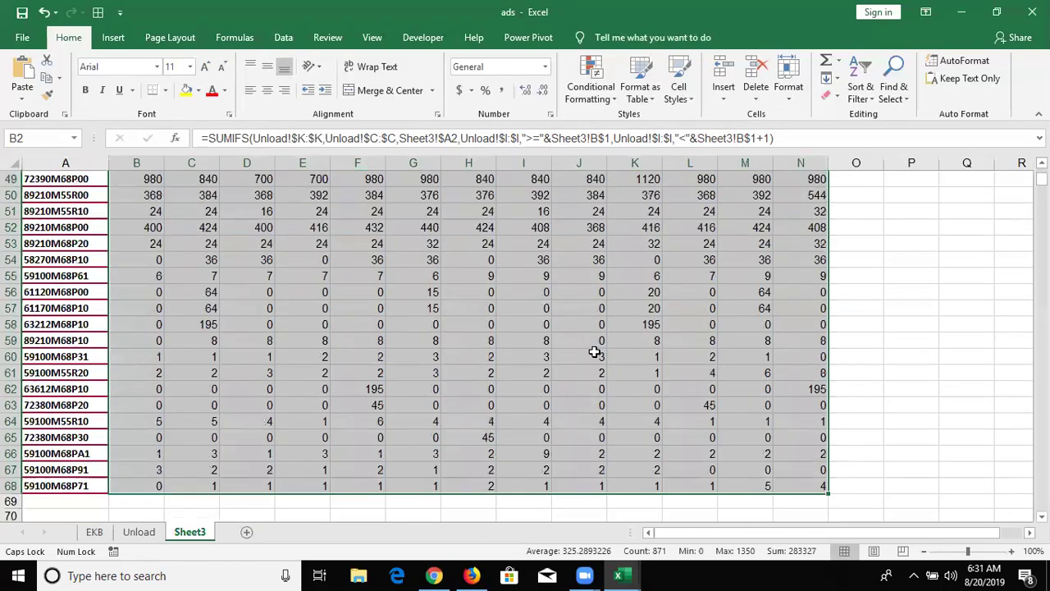
pyautogui.scroll(-7, 594, 352)
pyautogui.scroll(7, 590, 352)
pyautogui.scroll(9, 590, 342)
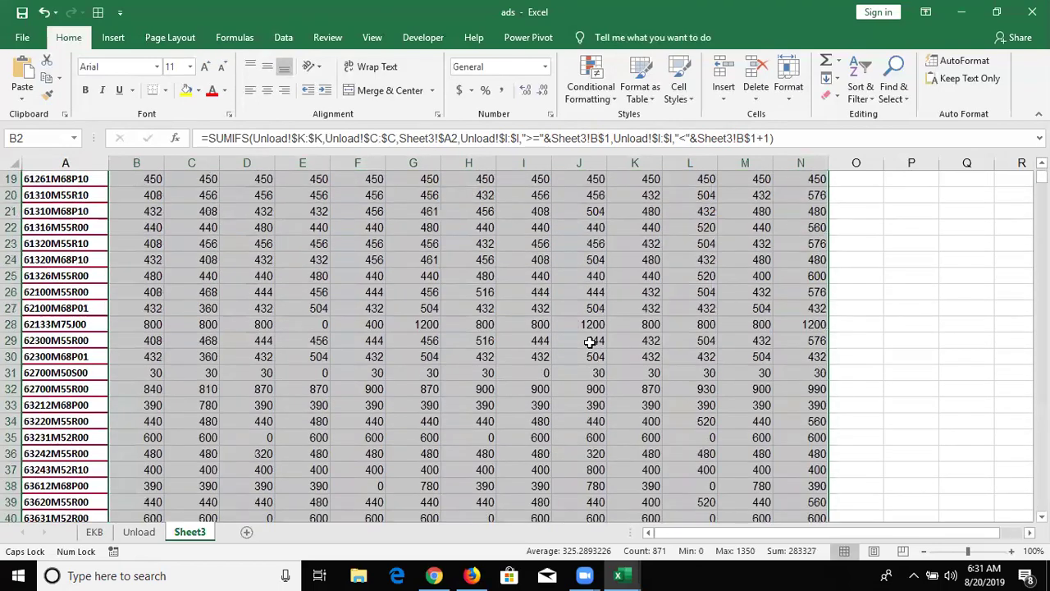
pyautogui.scroll(6, 589, 342)
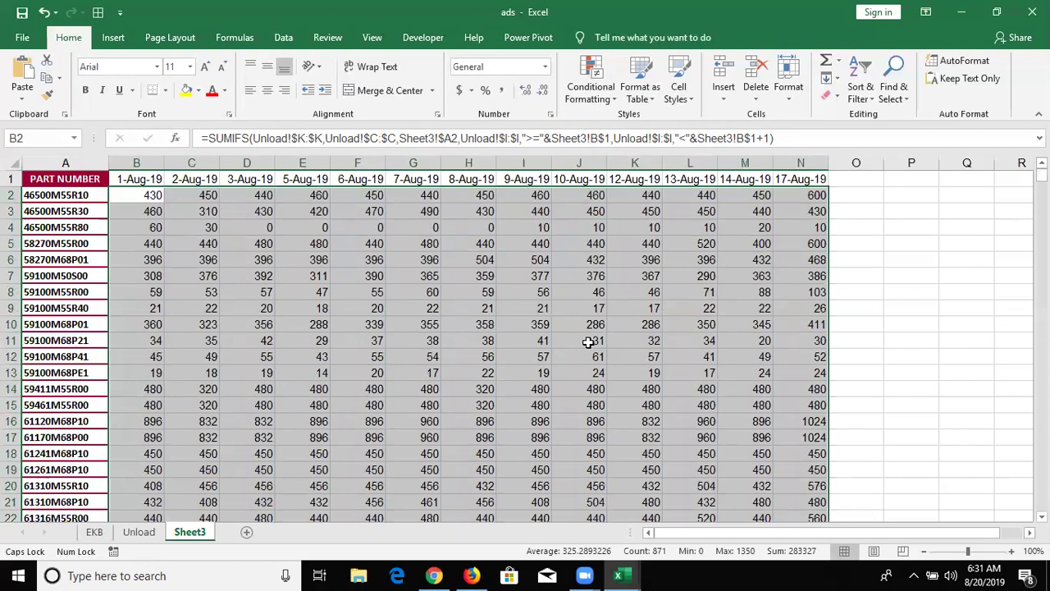
# - Inspect the PART NUMBER column, the date headers B1:N1 and cell E7's formula
pyautogui.click(57, 291)
pyautogui.click(53, 162)
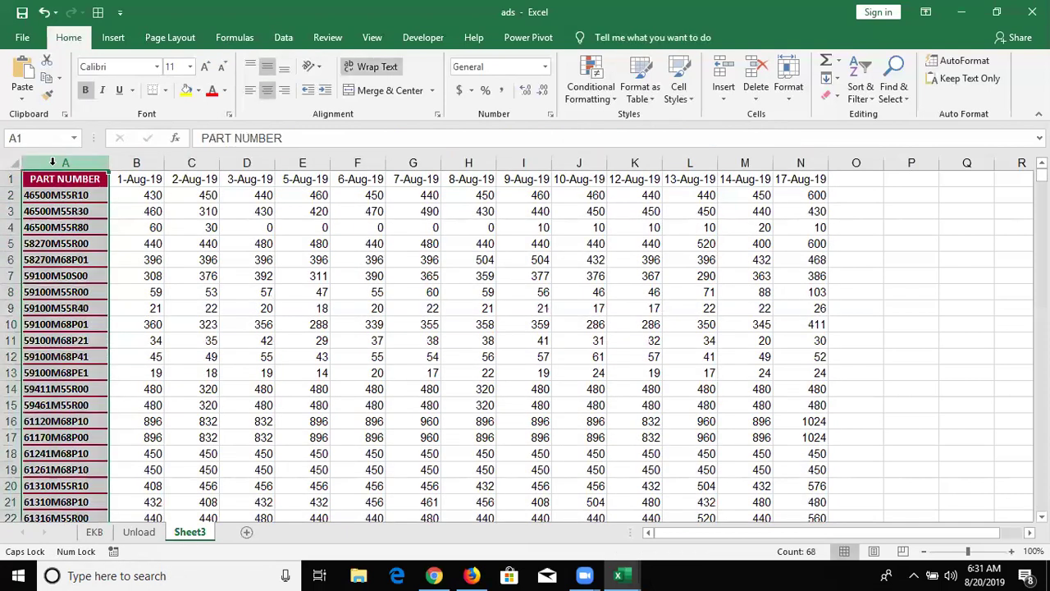
pyautogui.click(12, 178)
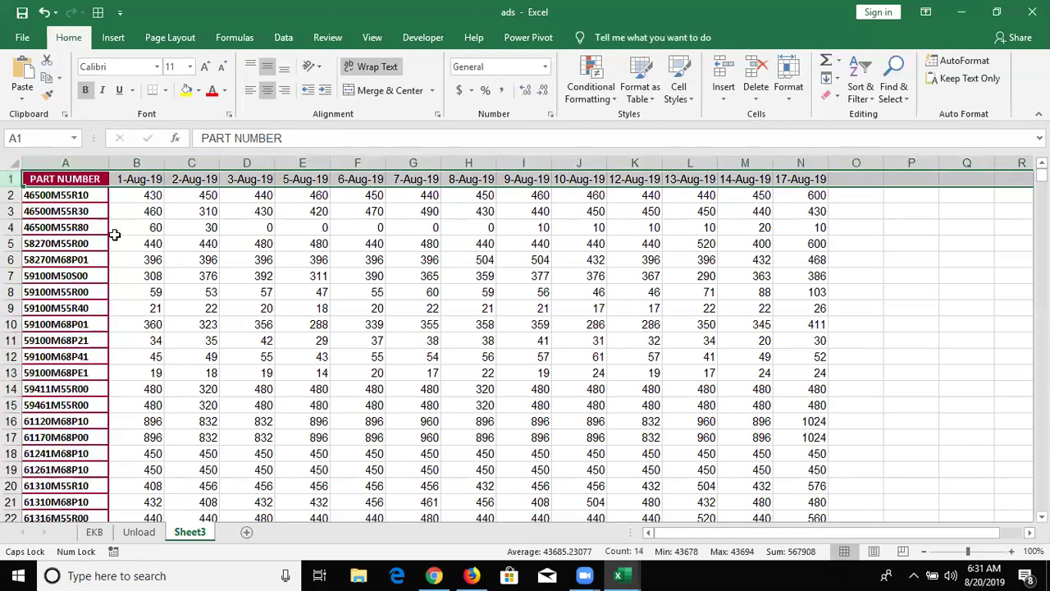
pyautogui.click(121, 179)
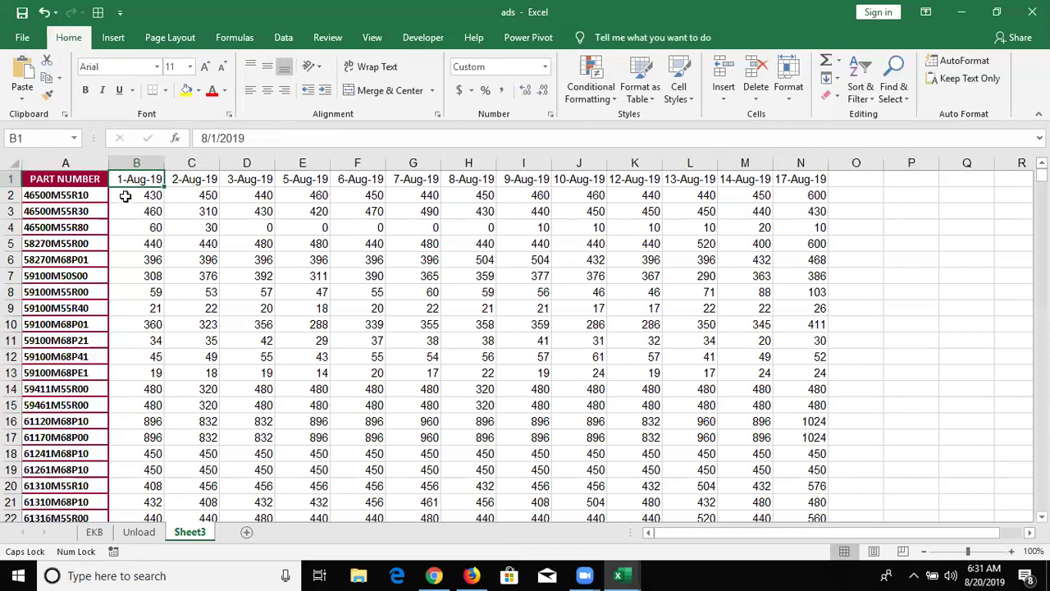
pyautogui.moveTo(132, 182); pyautogui.dragTo(800, 179)
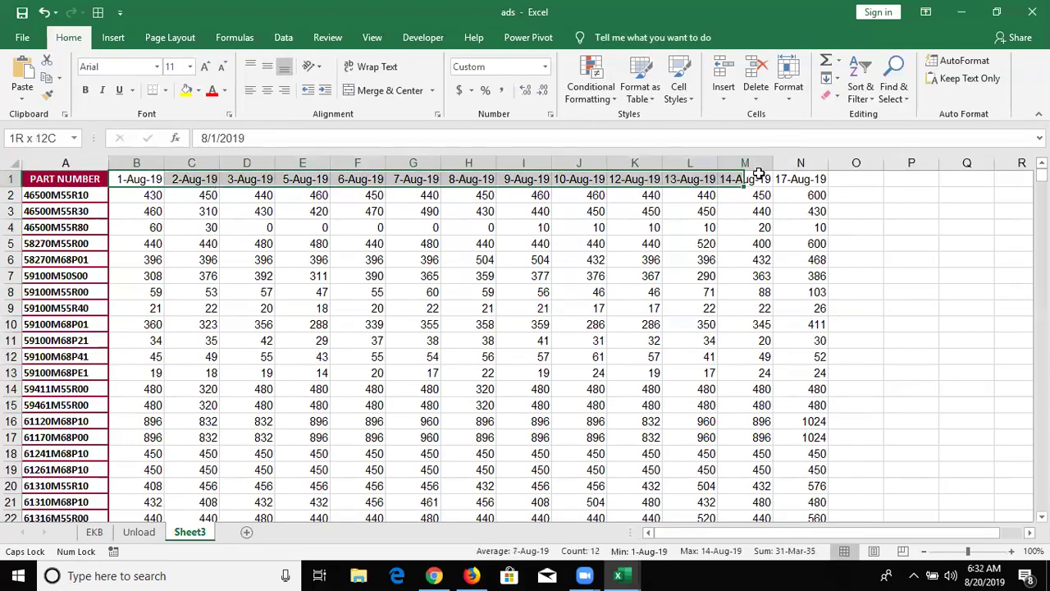
pyautogui.click(281, 276)
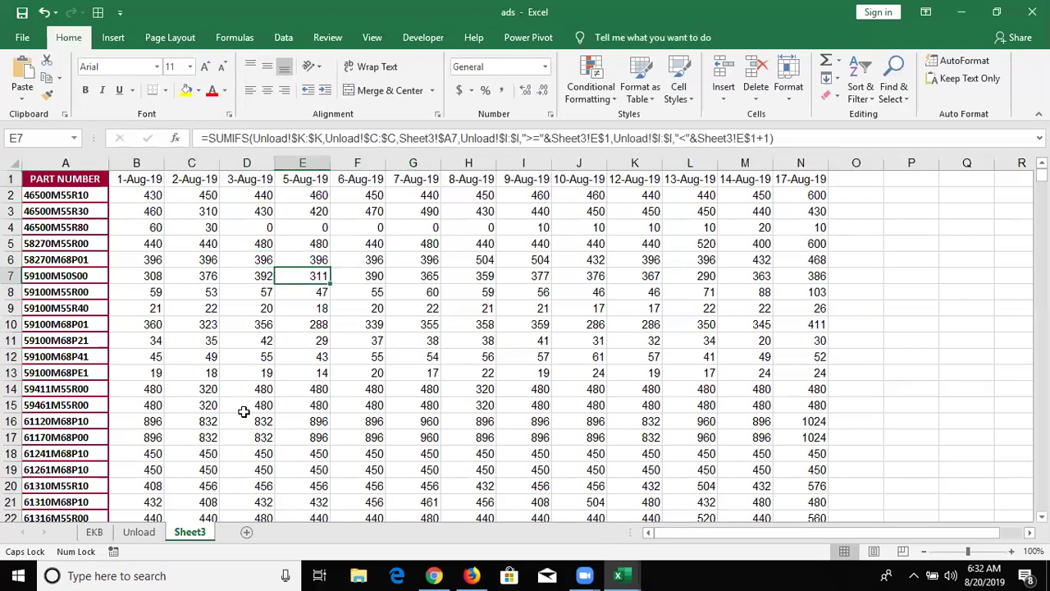
# - Rename Sheet3 to XLf and insert a new blank worksheet
pyautogui.doubleClick(182, 533)
pyautogui.write('xL')
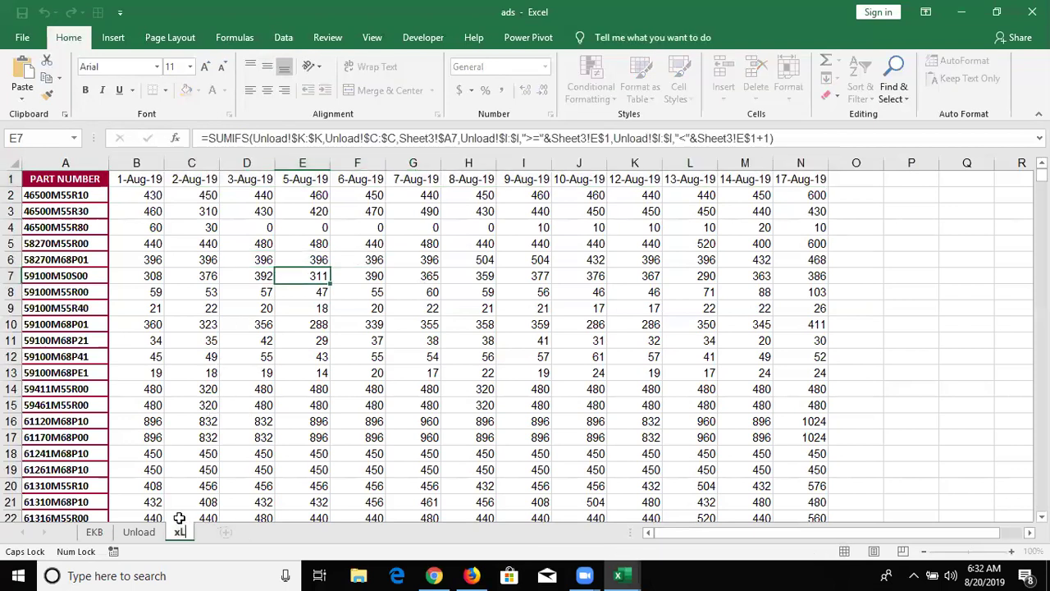
pyautogui.press('BackSpace')
pyautogui.press('BackSpace')
pyautogui.write('x')
pyautogui.press('BackSpace')
pyautogui.write('X')
pyautogui.write('L')
pyautogui.write('v')
pyautogui.press('BackSpace')
pyautogui.write('f')
pyautogui.click(248, 422)
pyautogui.click(231, 530)
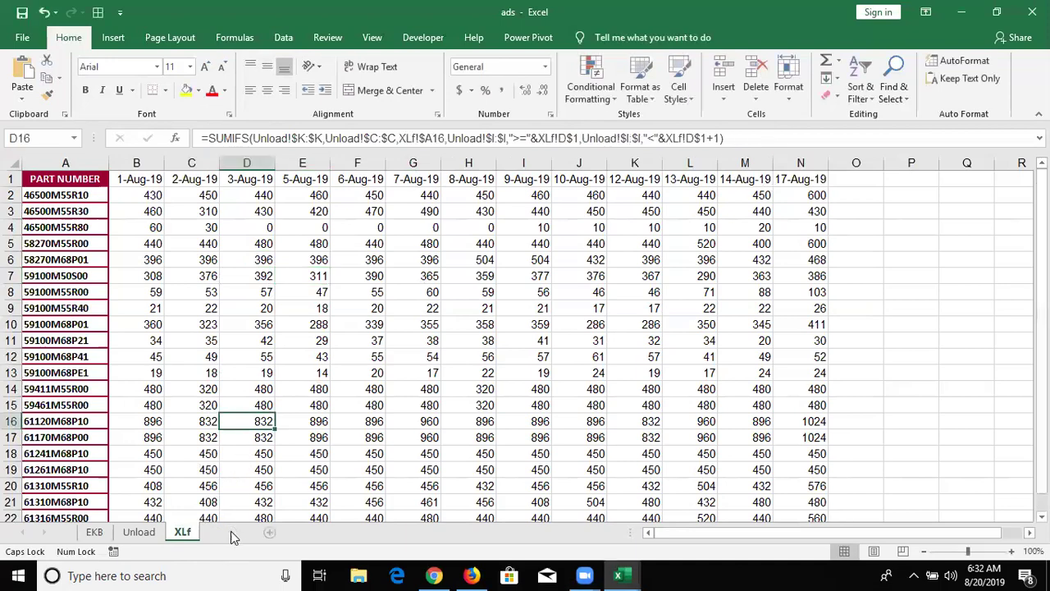
# - Look over the EKB and XLf sheets, ending on the empty Sheet1
pyautogui.click(97, 531)
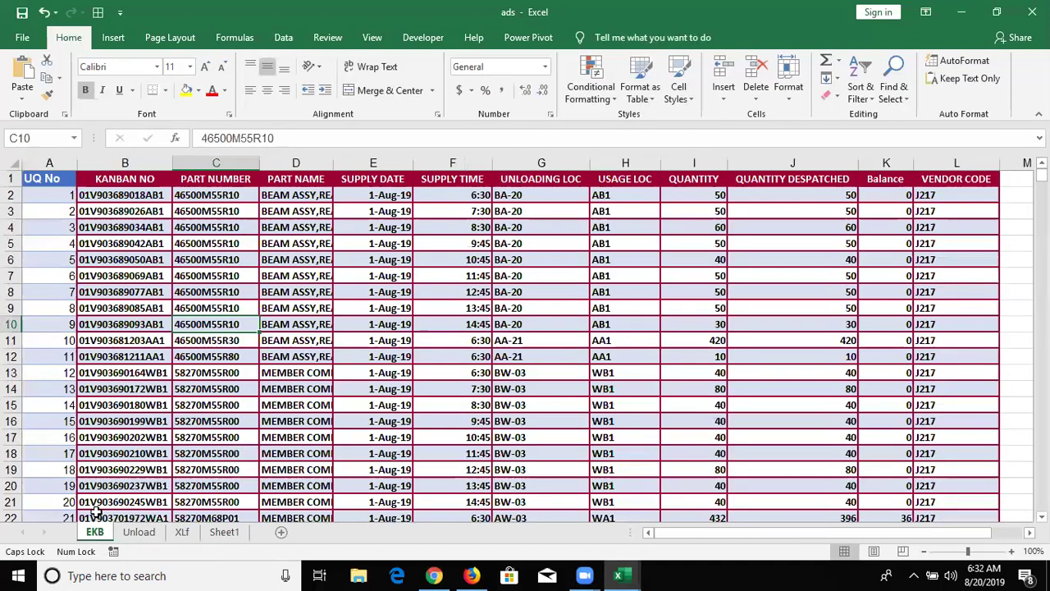
pyautogui.click(118, 197)
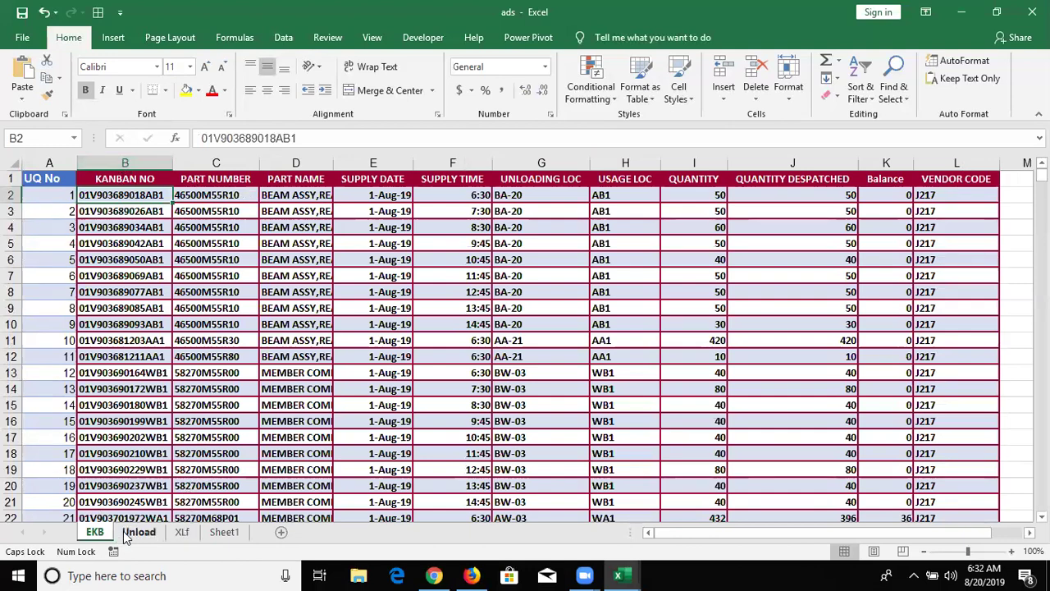
pyautogui.click(183, 532)
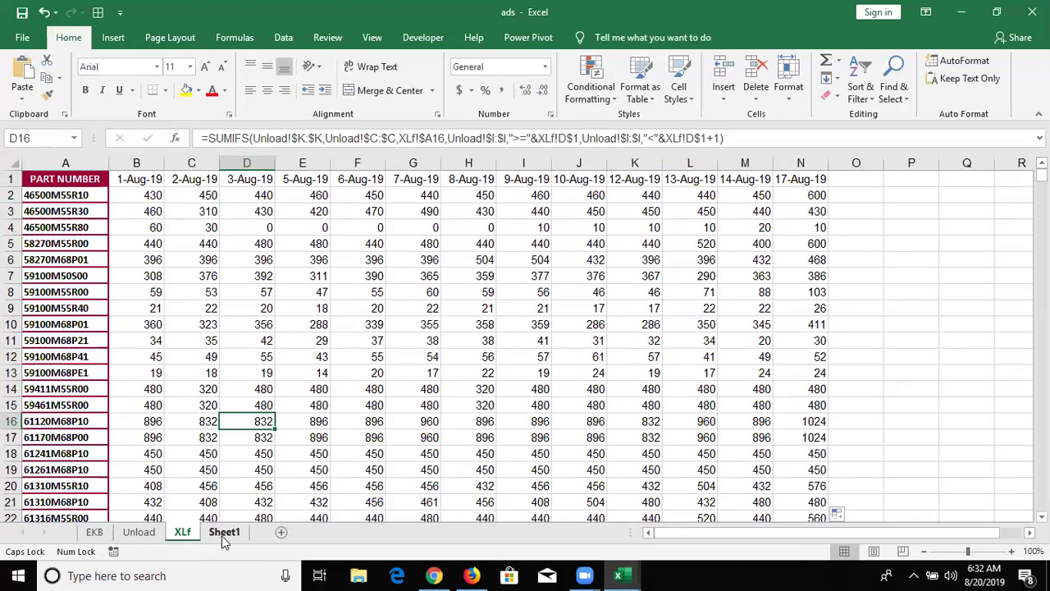
pyautogui.click(224, 533)
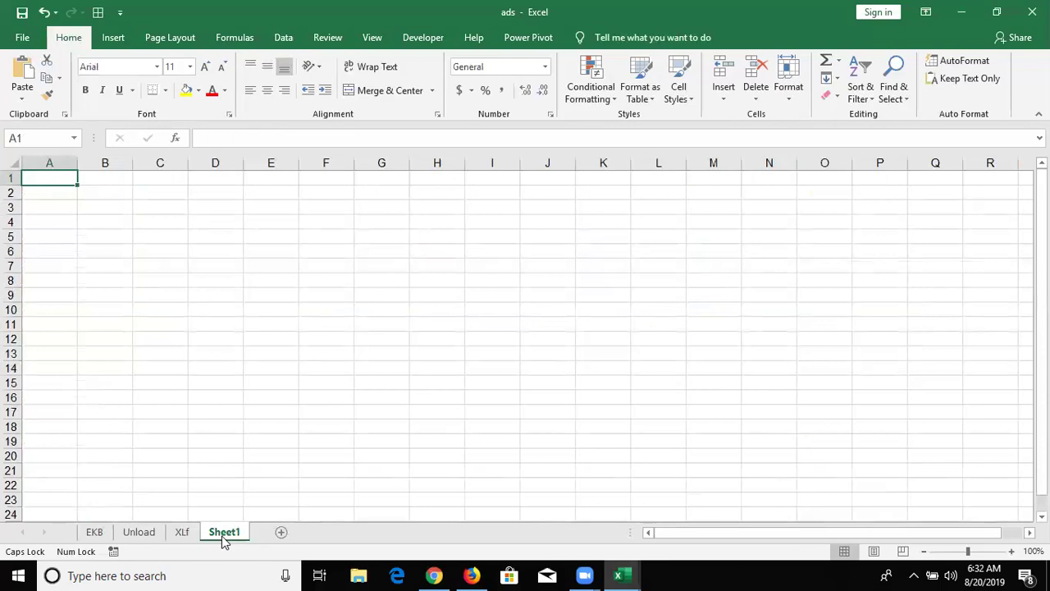
# - Open the VBA editor from the Developer tab and insert a new module
pyautogui.click(433, 38)
pyautogui.click(12, 90)
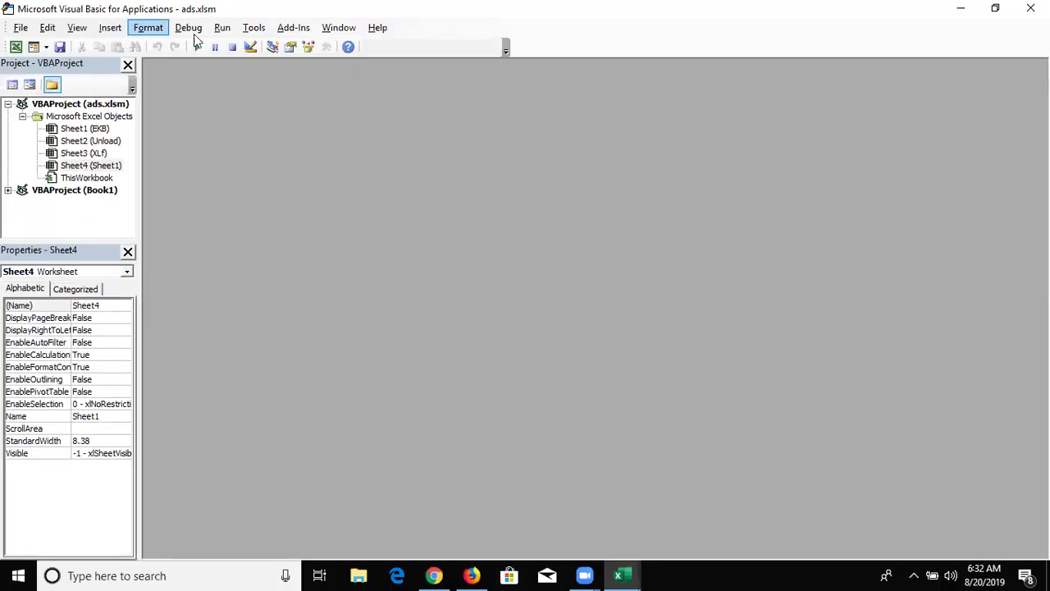
pyautogui.click(111, 28)
pyautogui.moveTo(148, 28)
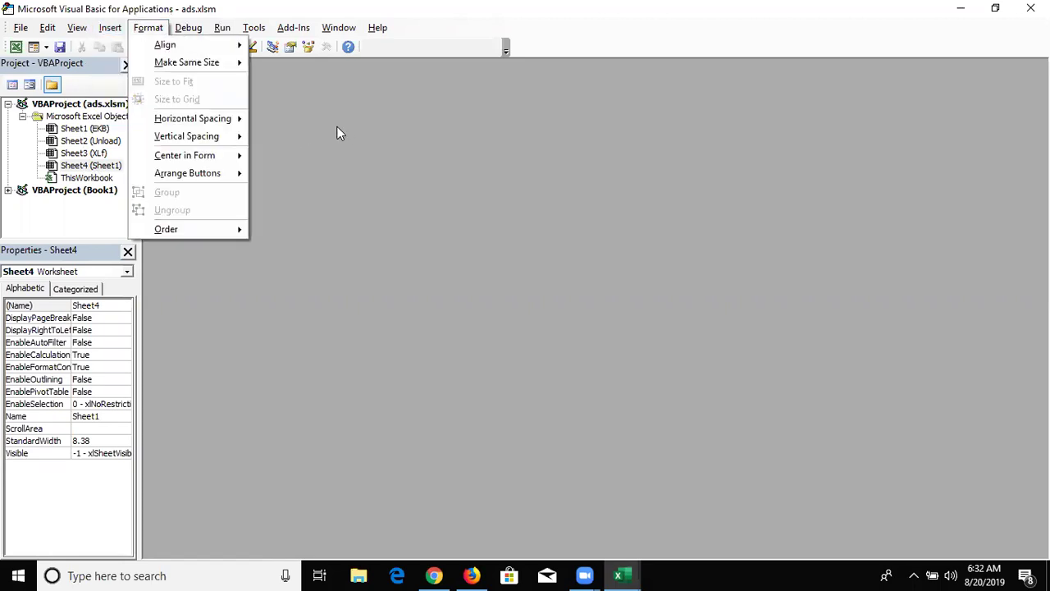
pyautogui.click(403, 178)
pyautogui.click(110, 28)
pyautogui.click(124, 82)
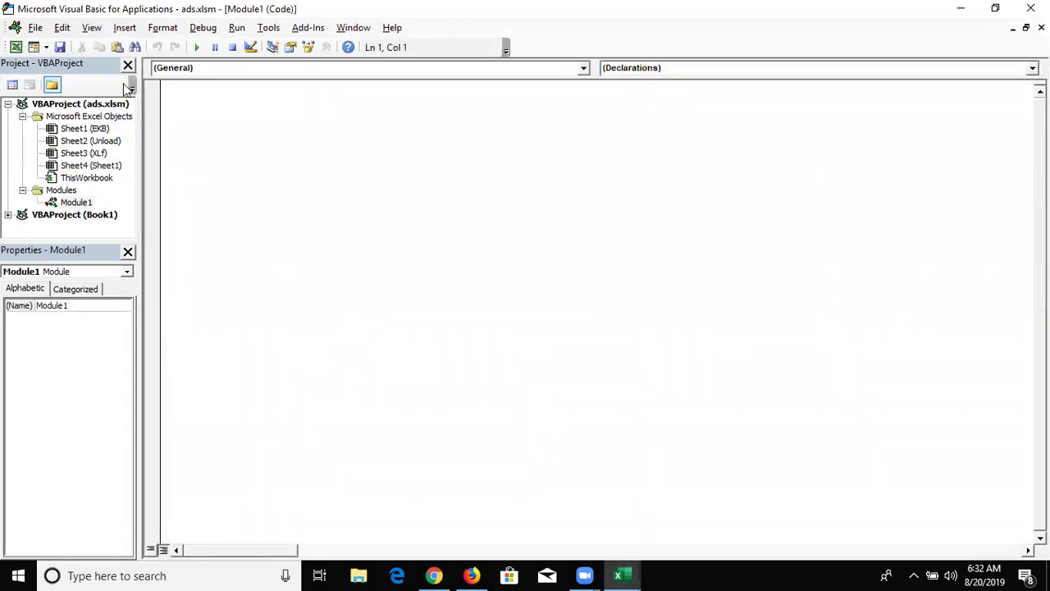
# - Declare an empty Sub Auto_1 procedure in Module1 and return to Excel
pyautogui.write('SUB ')
pyautogui.write('aUT-')
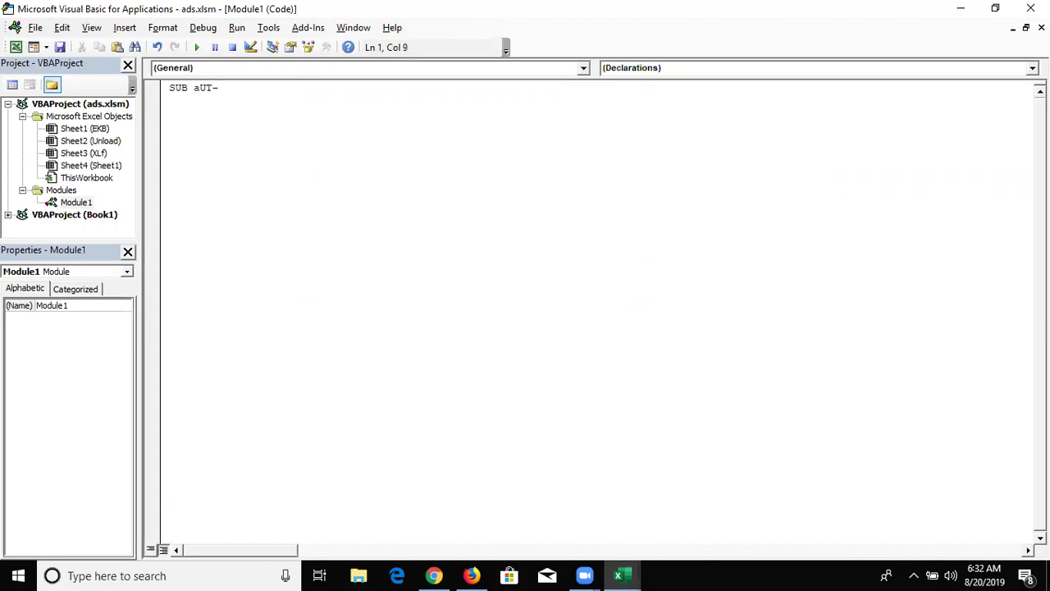
pyautogui.press('BackSpace')
pyautogui.press('BackSpace')
pyautogui.press('BackSpace')
pyautogui.press('BackSpace')
pyautogui.write('aUTO')
pyautogui.press('BackSpace')
pyautogui.press('BackSpace')
pyautogui.press('BackSpace')
pyautogui.press('BackSpace')
pyautogui.write('Auto')
pyautogui.write('_')
pyautogui.press('Return')
pyautogui.press('Return')
pyautogui.press('Return')
pyautogui.press('Return')
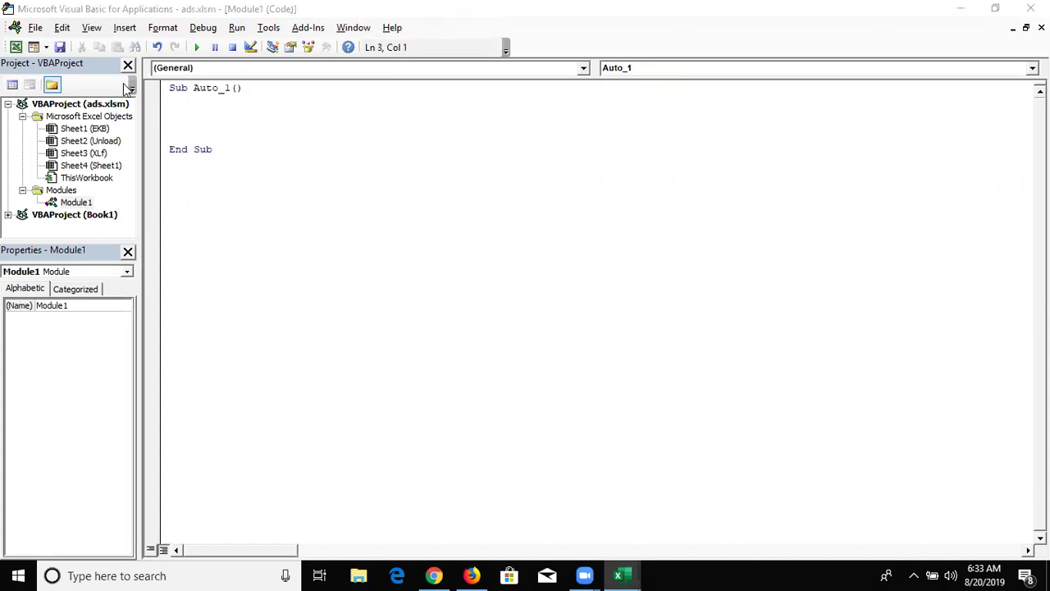
pyautogui.hotkey('alt', 'F11')
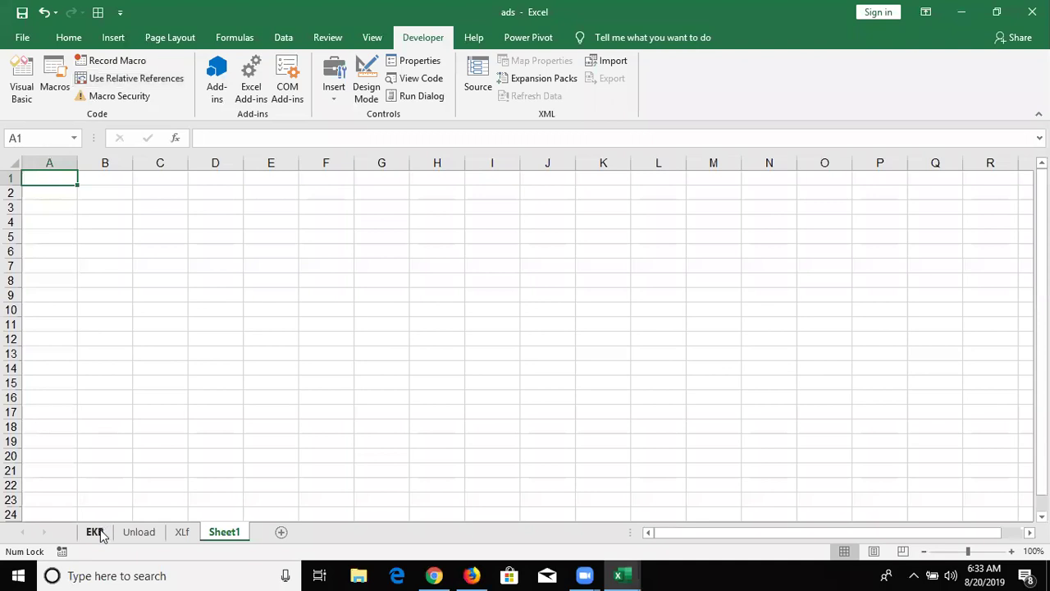
# - Add Sheets("EKB").Select as Auto_1's first line and return to the EKB sheet
pyautogui.click(95, 532)
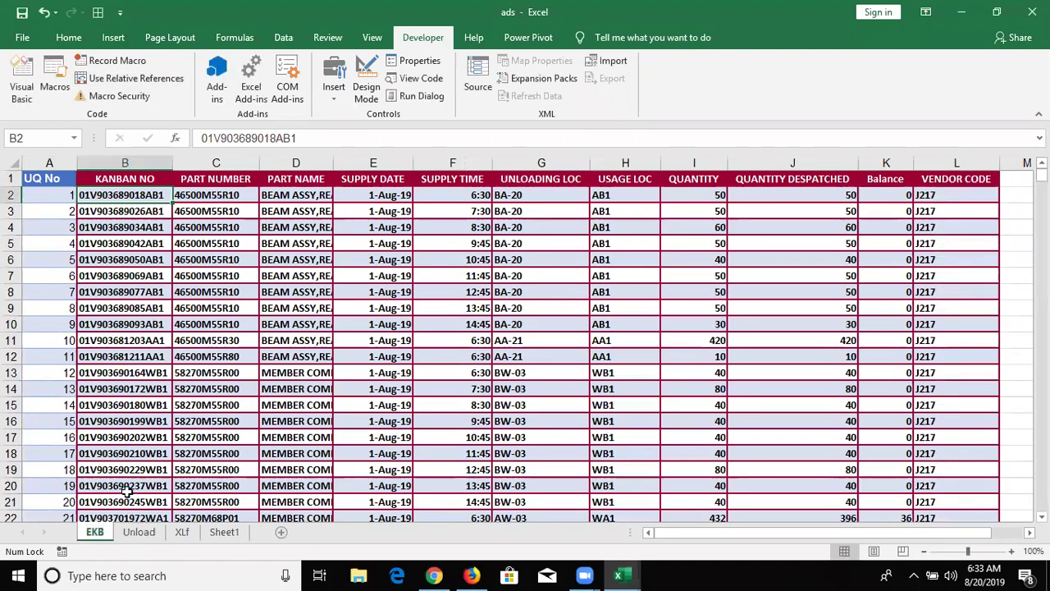
pyautogui.write('sheets')
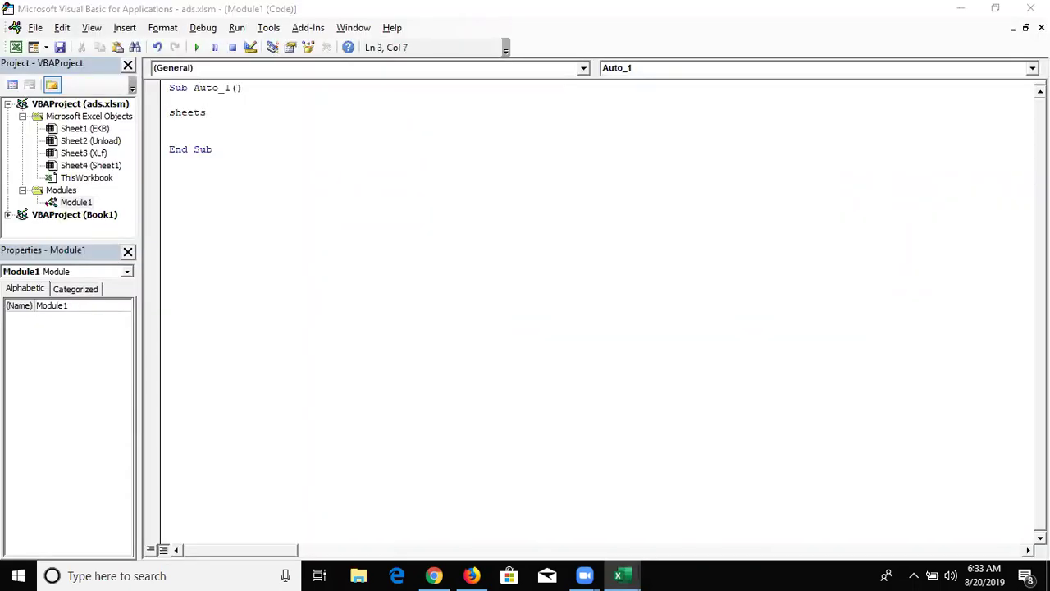
pyautogui.write('(')
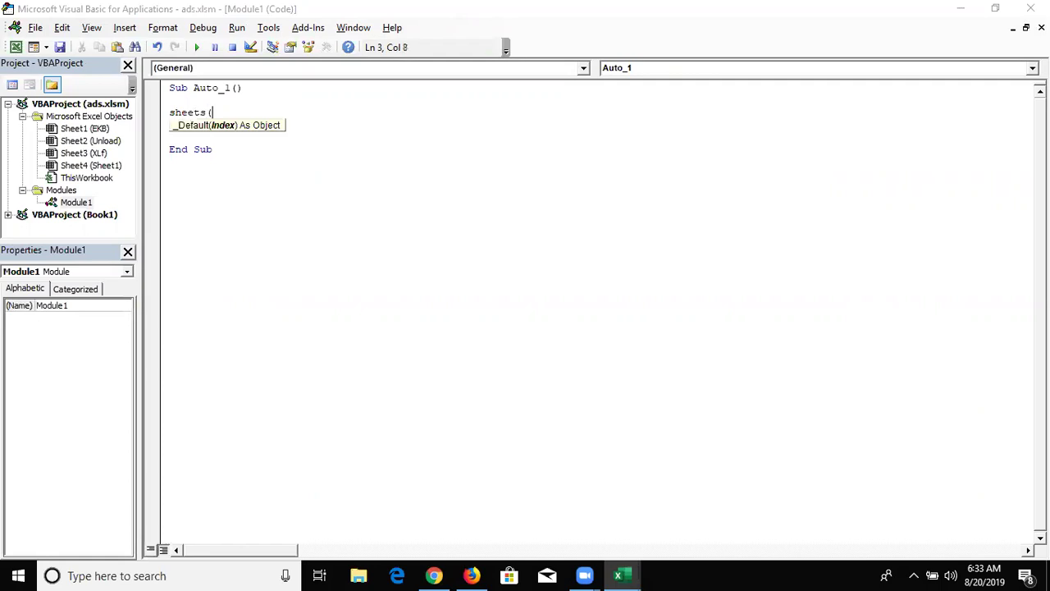
pyautogui.write('EKB").select')
pyautogui.press('Return')
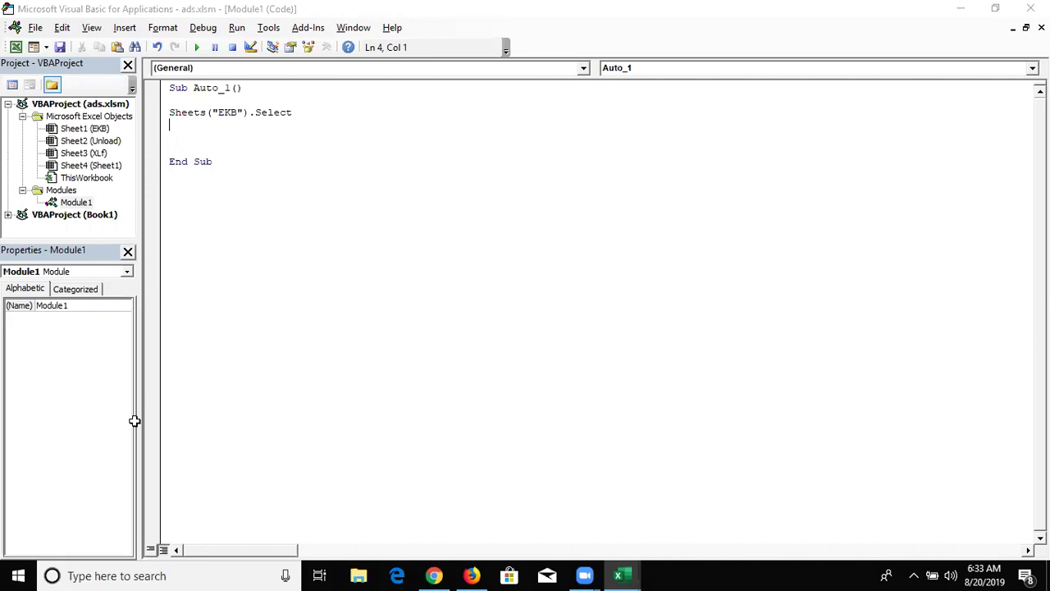
pyautogui.hotkey('alt', 'F11')
pyautogui.click(131, 210)
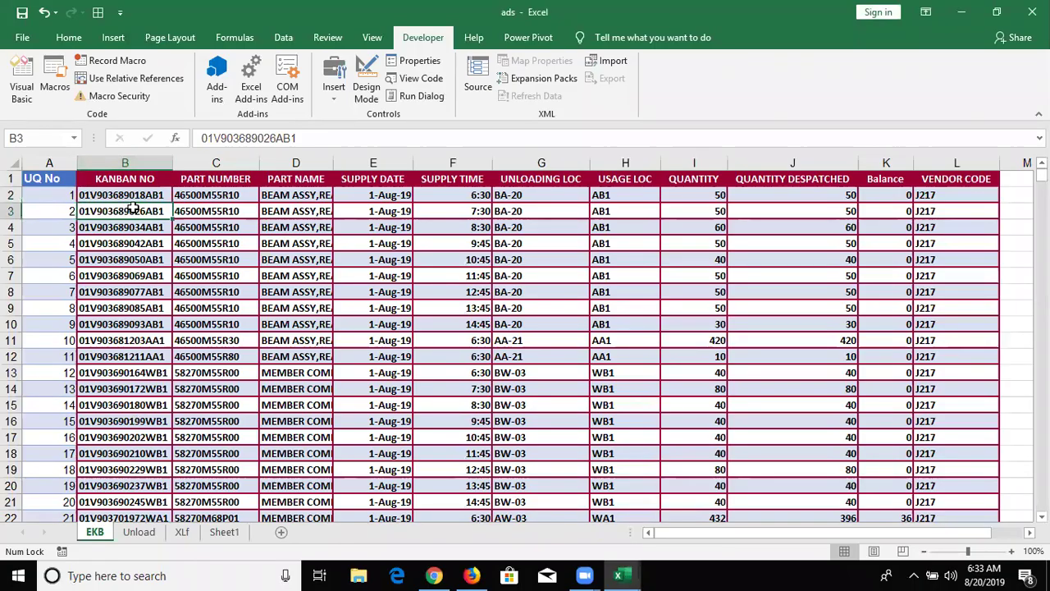
# - Add the line Range("C:C").Copy to Auto_1 to copy the part number column
pyautogui.click(215, 163)
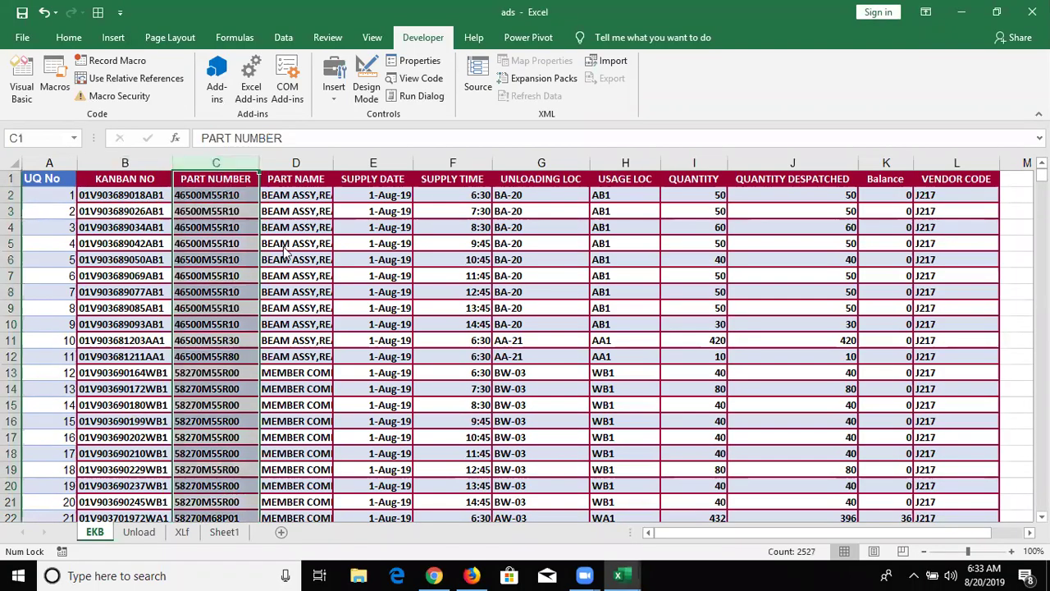
pyautogui.hotkey('alt', 'F11')
pyautogui.write('range("C:C").cop')
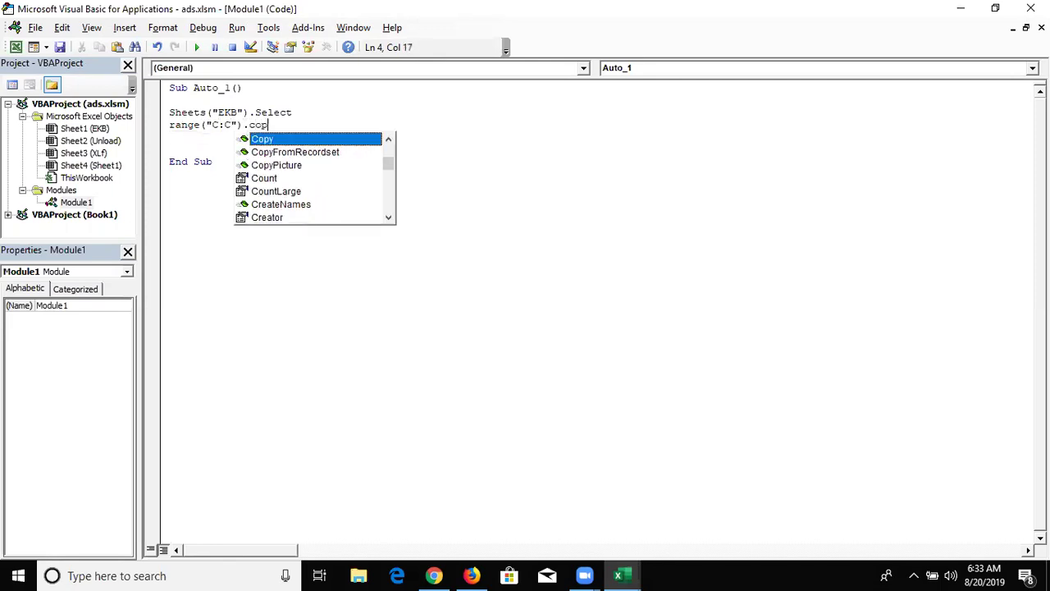
pyautogui.press('Tab')
pyautogui.press('Return')
pyautogui.press('Return')
# - Add the line Sheets.Add.Name = "Rep" to create a new sheet named Rep
pyautogui.hotkey('alt', 'F11')
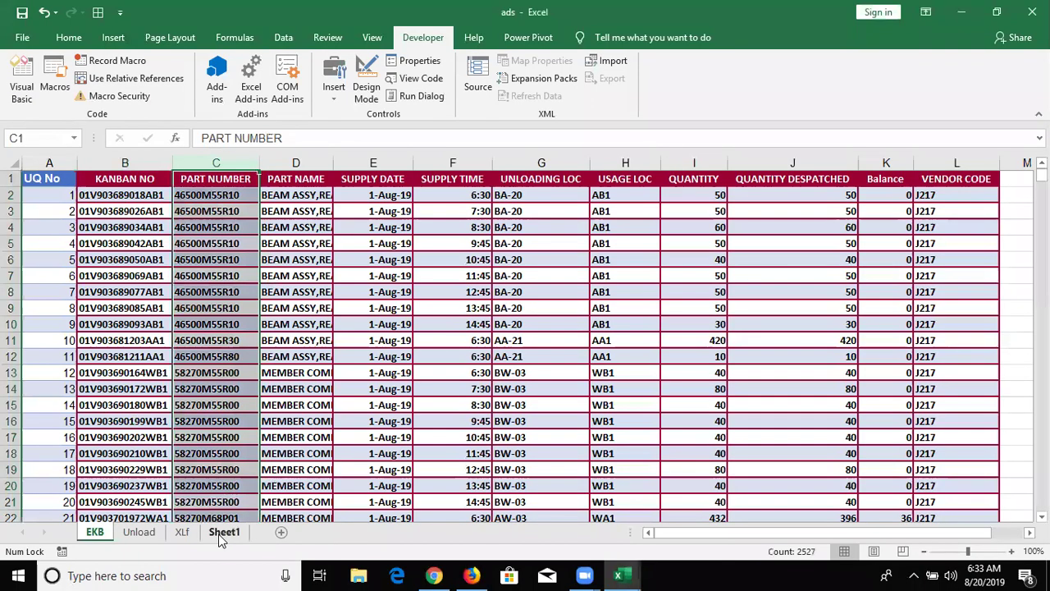
pyautogui.click(221, 533)
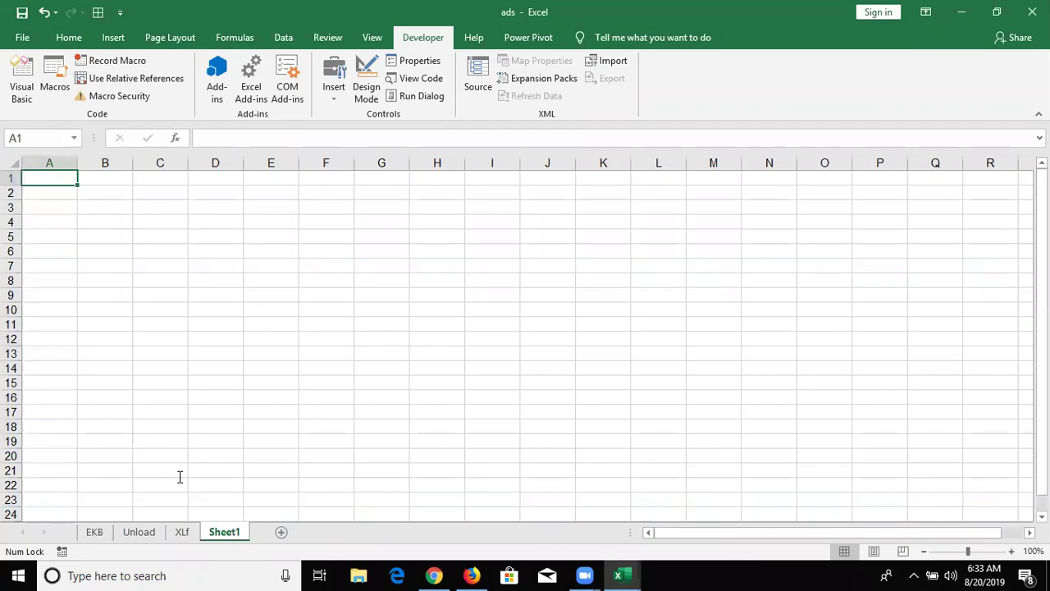
pyautogui.hotkey('alt', 'F11')
pyautogui.write('sheets')
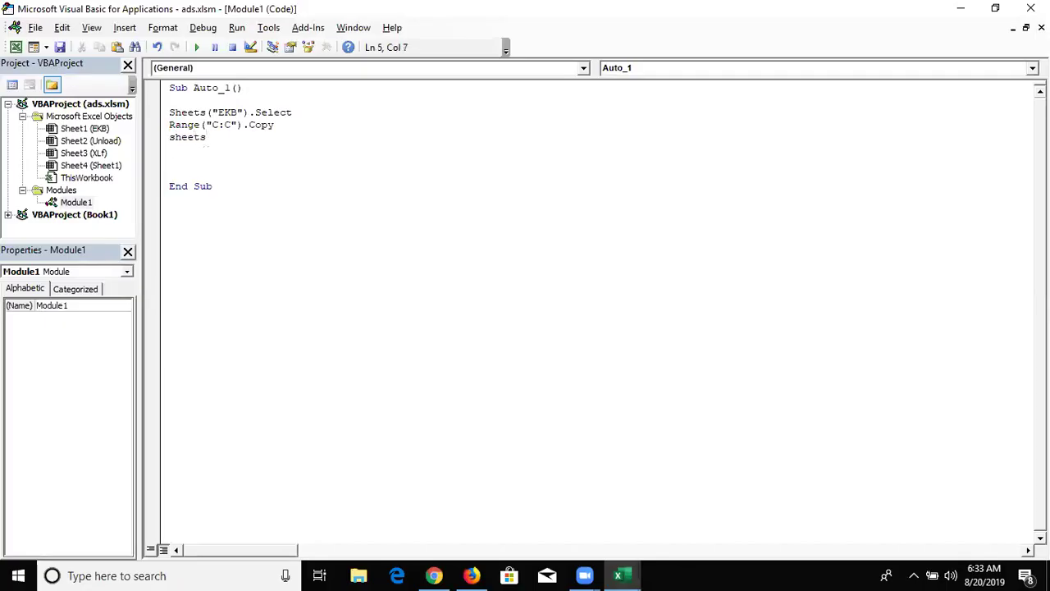
pyautogui.write('.a')
pyautogui.press('Tab')
pyautogui.write('.Name')
pyautogui.write('=')
pyautogui.hotkey('alt', 'F11')
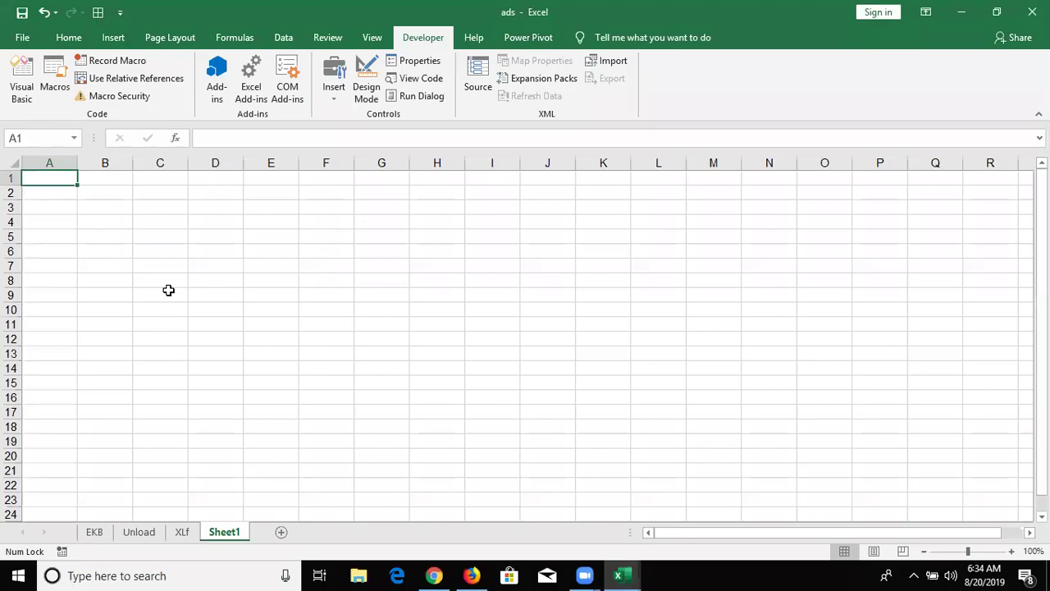
pyautogui.hotkey('alt', 'F11')
pyautogui.write('Sum')
pyautogui.press('BackSpace')
pyautogui.press('BackSpace')
pyautogui.press('BackSpace')
pyautogui.write('"Rep')
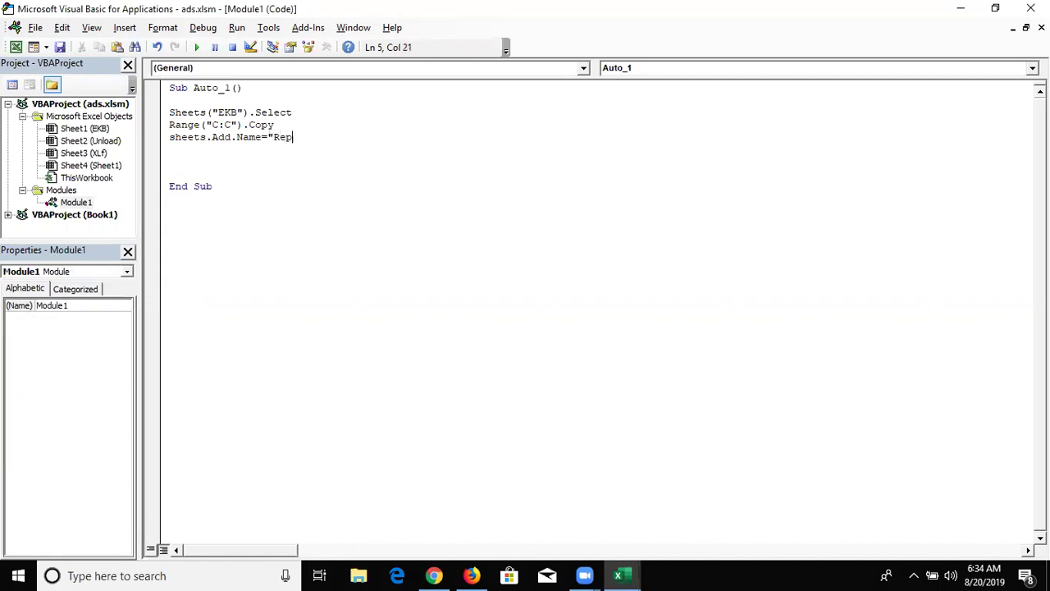
pyautogui.write('"')
pyautogui.press('Return')
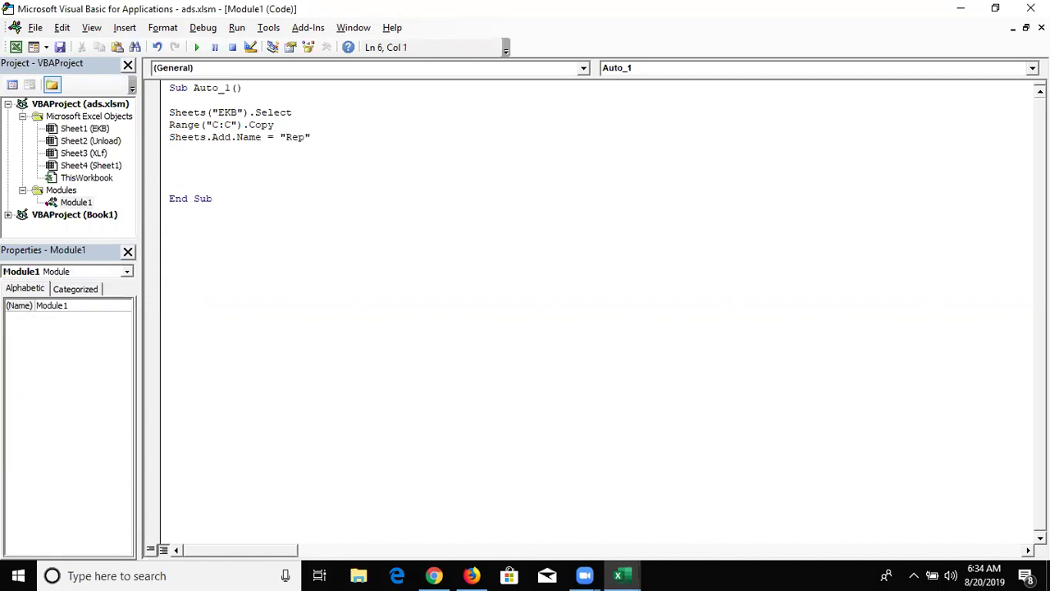
# - Add Range("A1").PasteSpecial xlPasteValues to paste values into A1, then return to Excel
pyautogui.write('range("A1"')
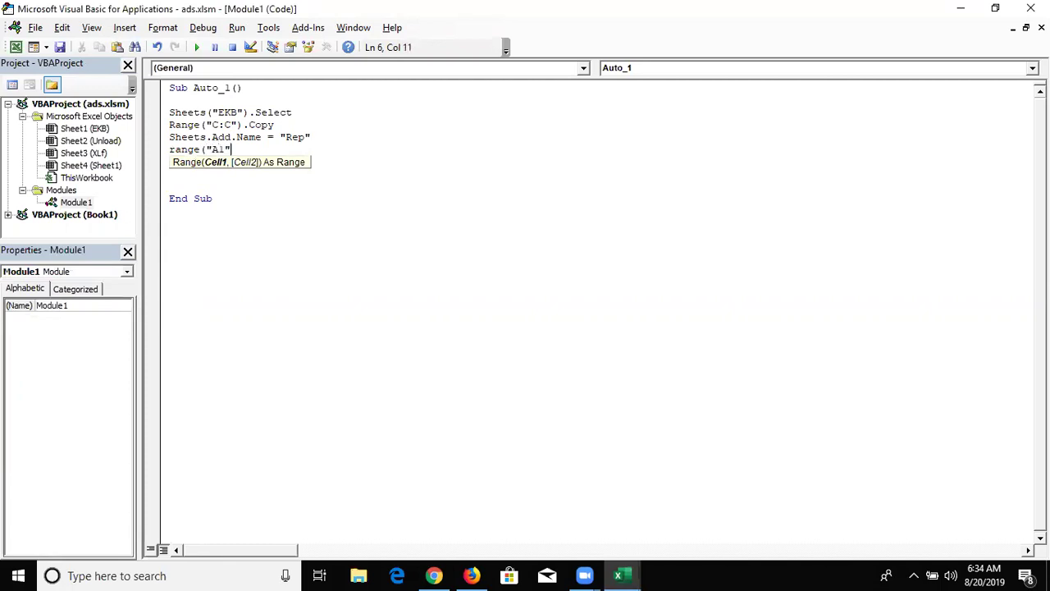
pyautogui.write(').')
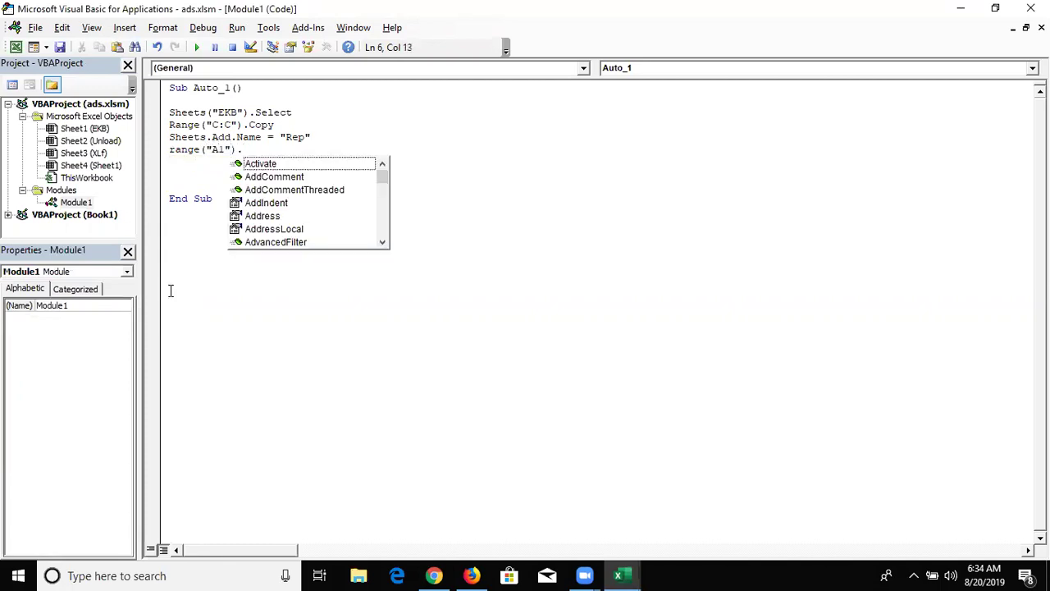
pyautogui.write('p')
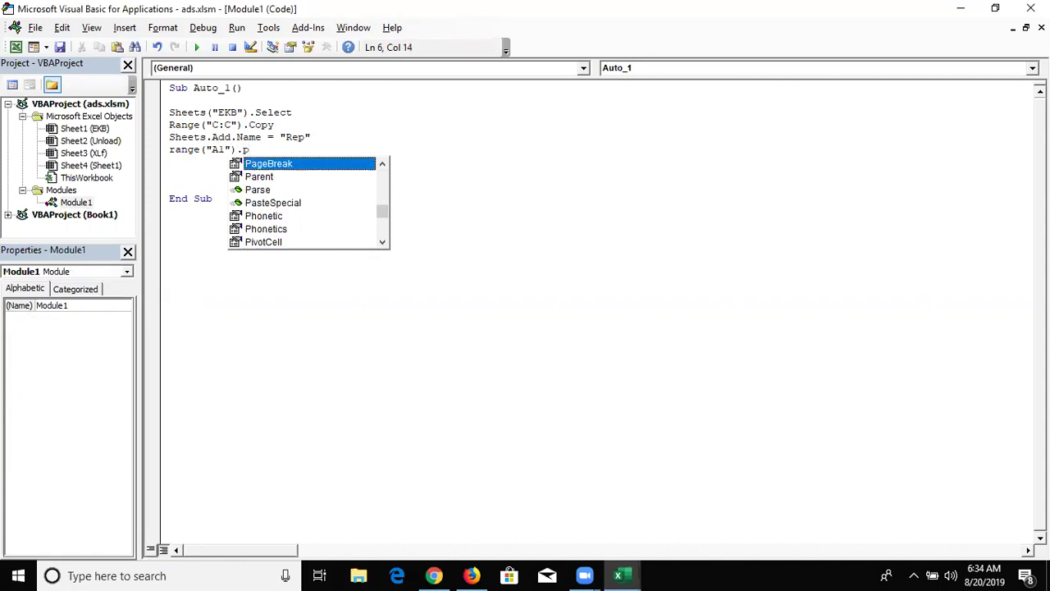
pyautogui.press('Down')
pyautogui.press('Down')
pyautogui.press('Down')
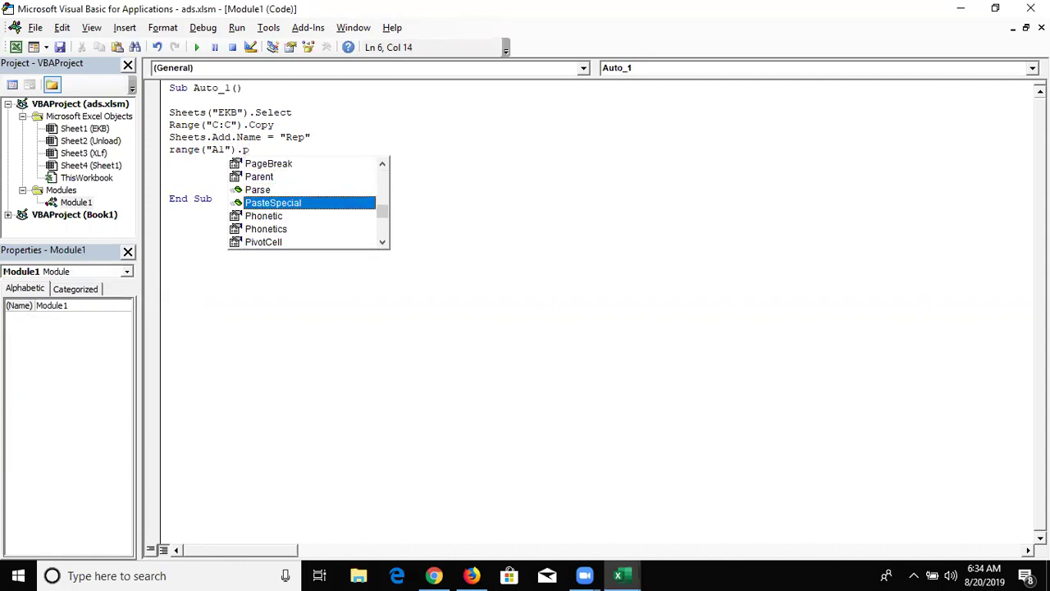
pyautogui.press('Tab')
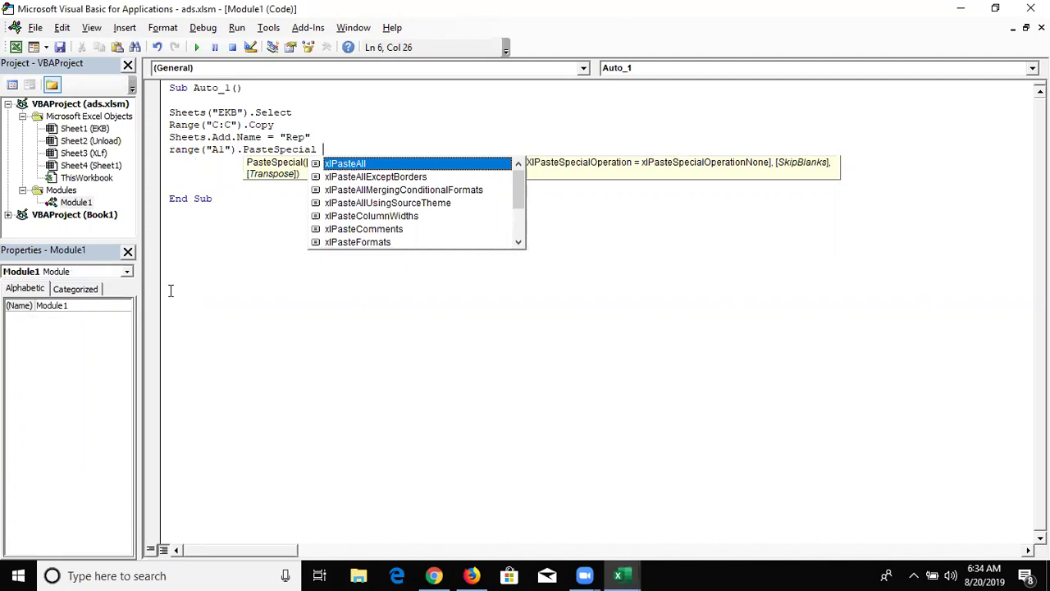
pyautogui.write('v')
pyautogui.press('BackSpace')
pyautogui.press('Down')
pyautogui.press('Down')
pyautogui.press('Down')
pyautogui.press('Down')
pyautogui.press('Down')
pyautogui.press('Down')
pyautogui.press('Down')
pyautogui.press('Down')
pyautogui.press('Down')
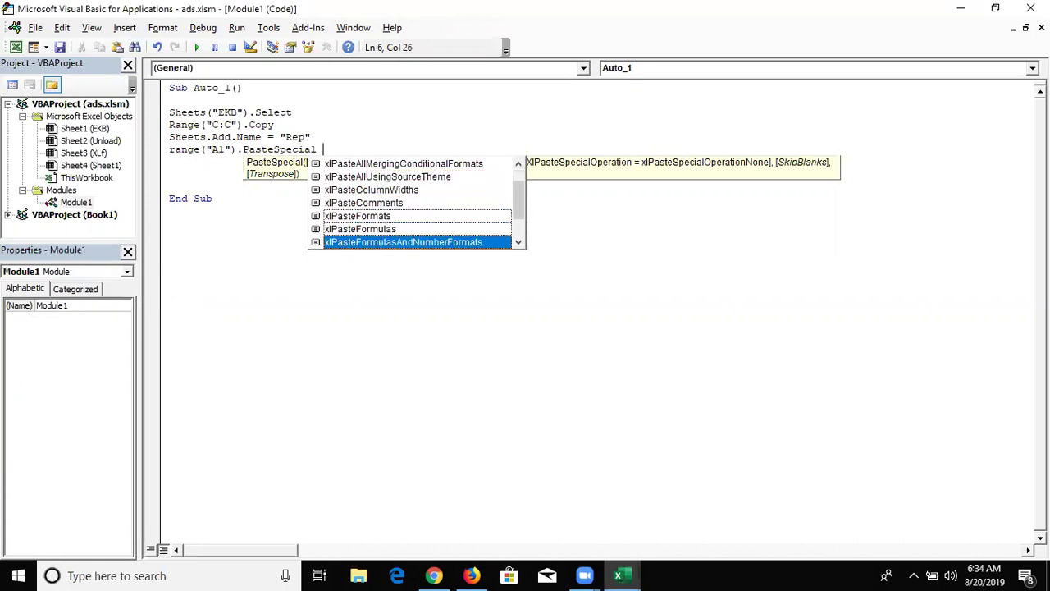
pyautogui.press('Down')
pyautogui.press('Down')
pyautogui.press('Down')
pyautogui.press('Up')
pyautogui.press('Tab')
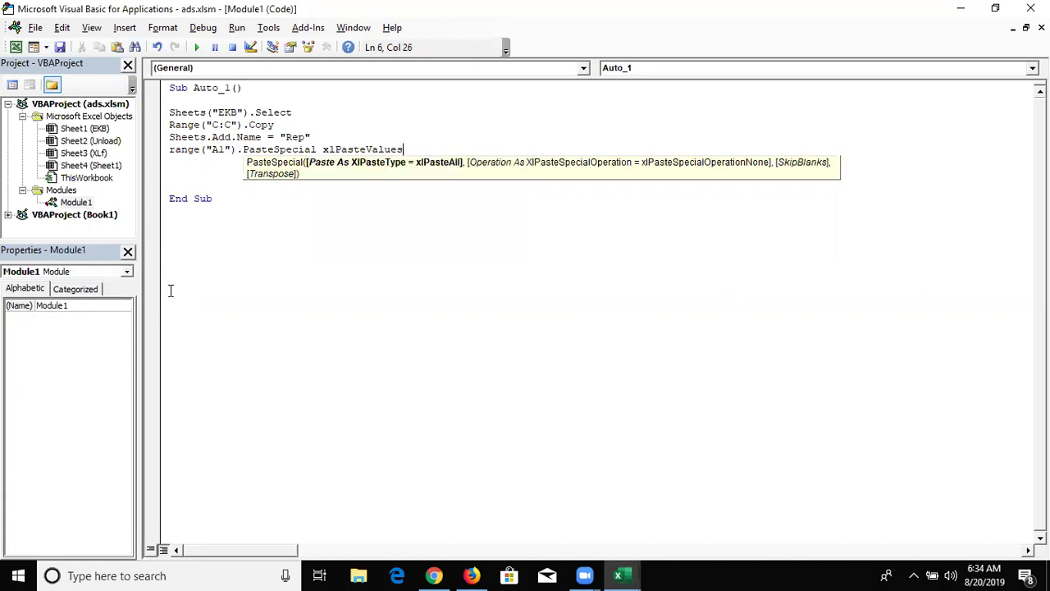
pyautogui.press('Return')
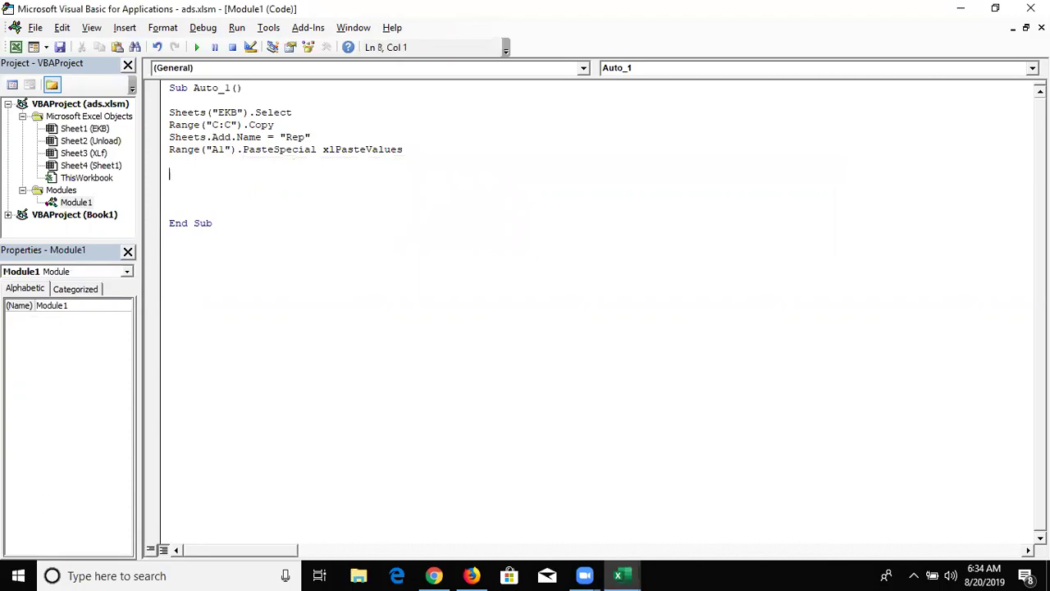
pyautogui.hotkey('alt', 'F11')
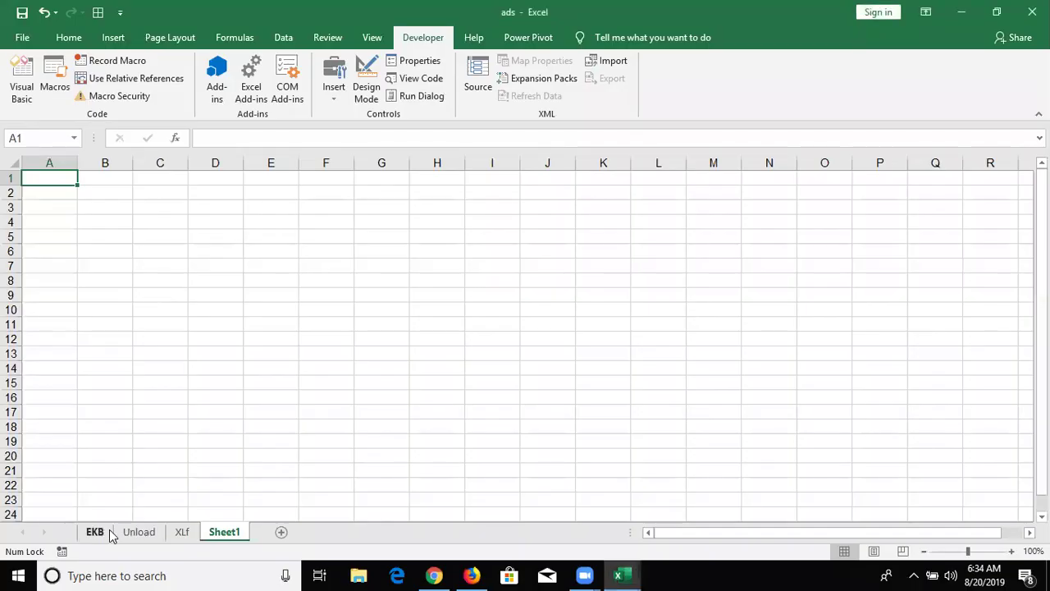
# - Run Auto_1 and check the pasted part numbers on the new Rep sheet
pyautogui.click(101, 532)
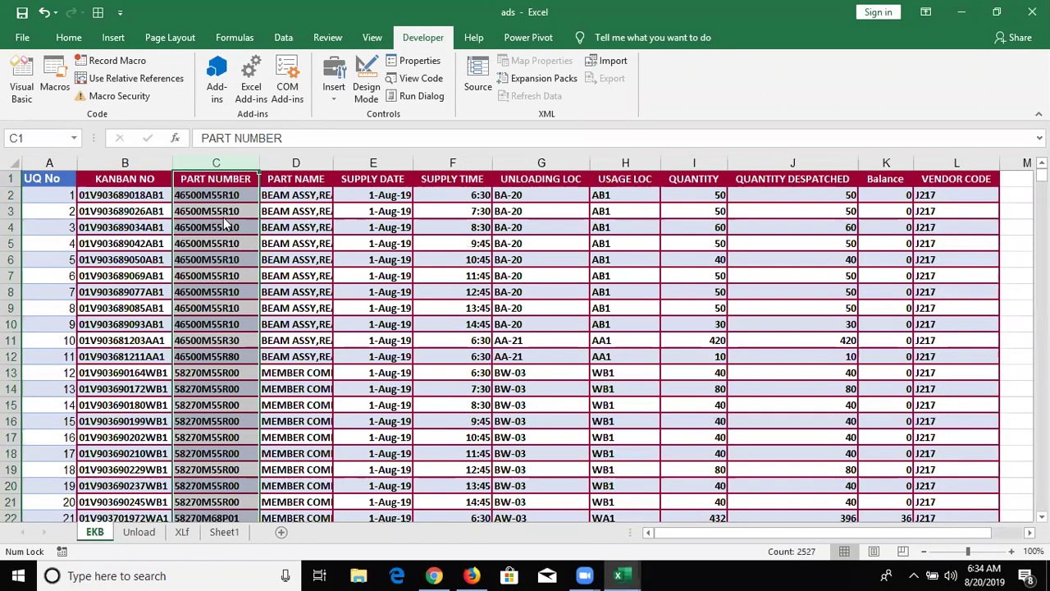
pyautogui.hotkey('alt', 'F11')
pyautogui.click(196, 48)
pyautogui.hotkey('alt', 'F11')
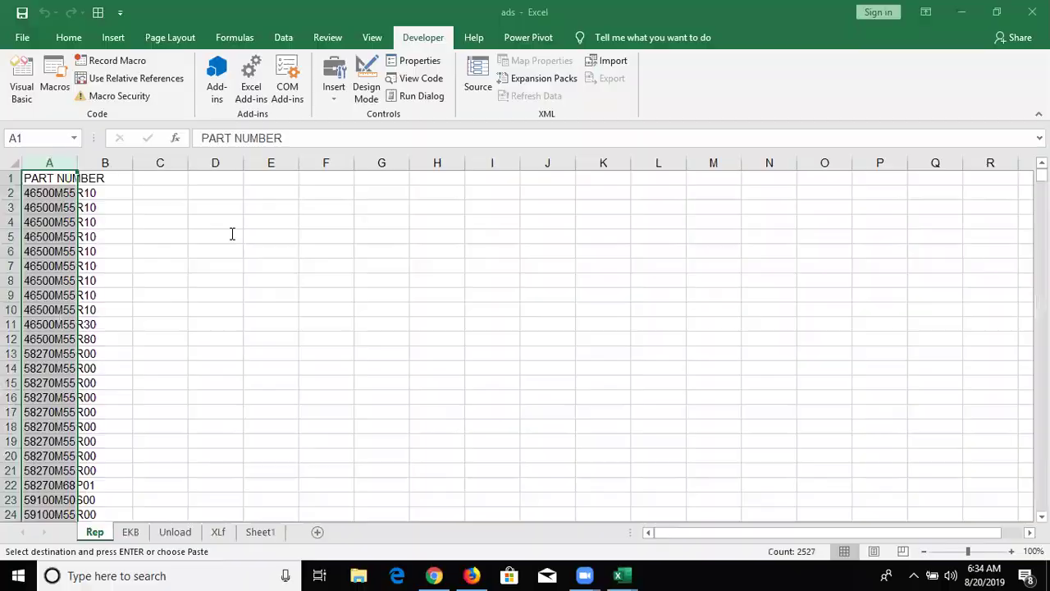
pyautogui.scroll(-1, 171, 305)
pyautogui.scroll(1, 172, 306)
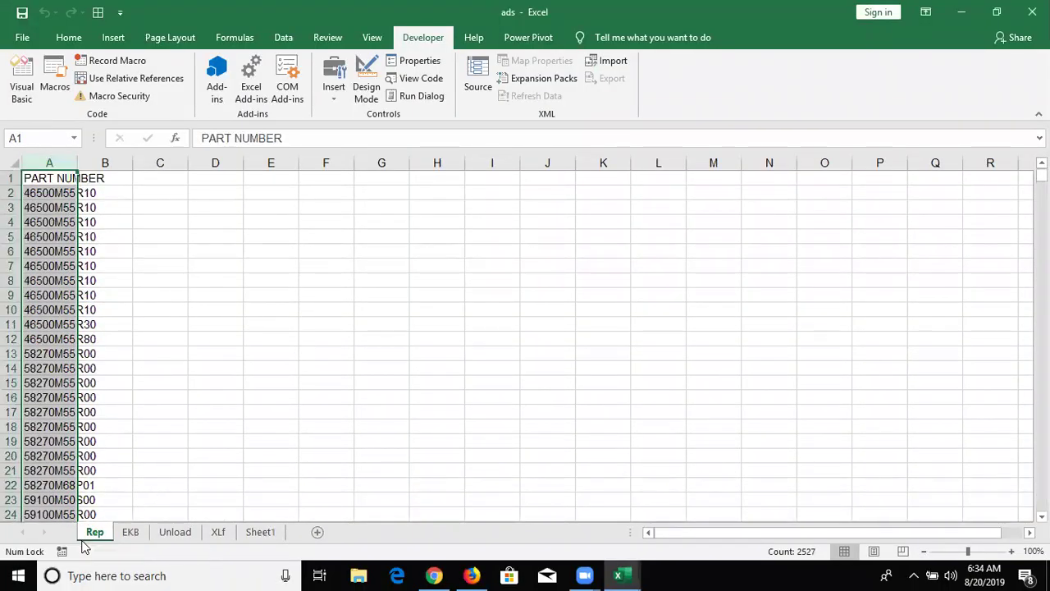
# - Record Macro1 running Remove Duplicates on column A of Rep, then stop recording
pyautogui.hotkey('alt', 'l')
pyautogui.press('r')
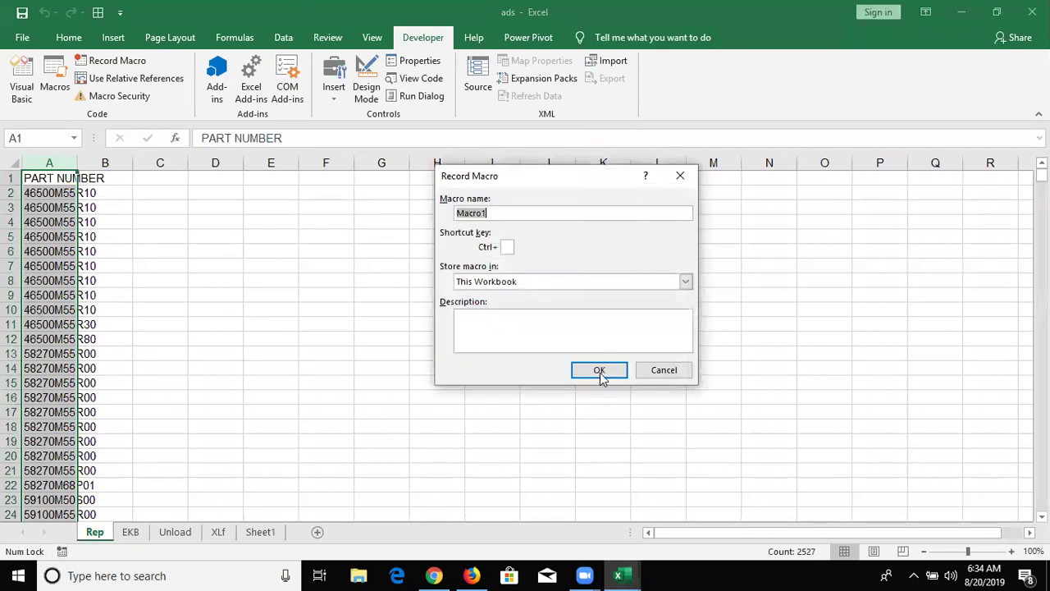
pyautogui.click(598, 375)
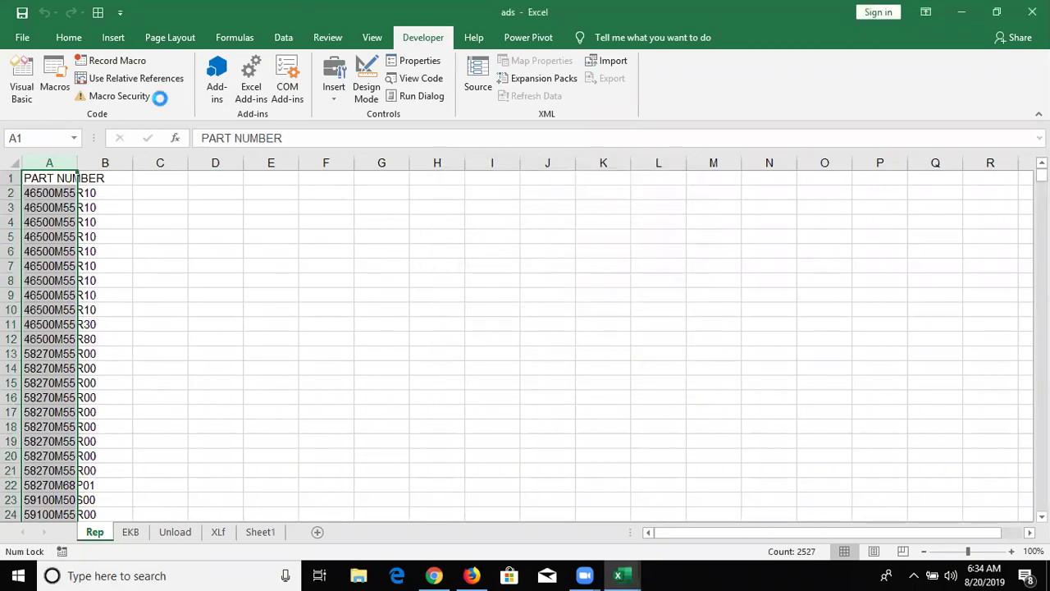
pyautogui.click(286, 43)
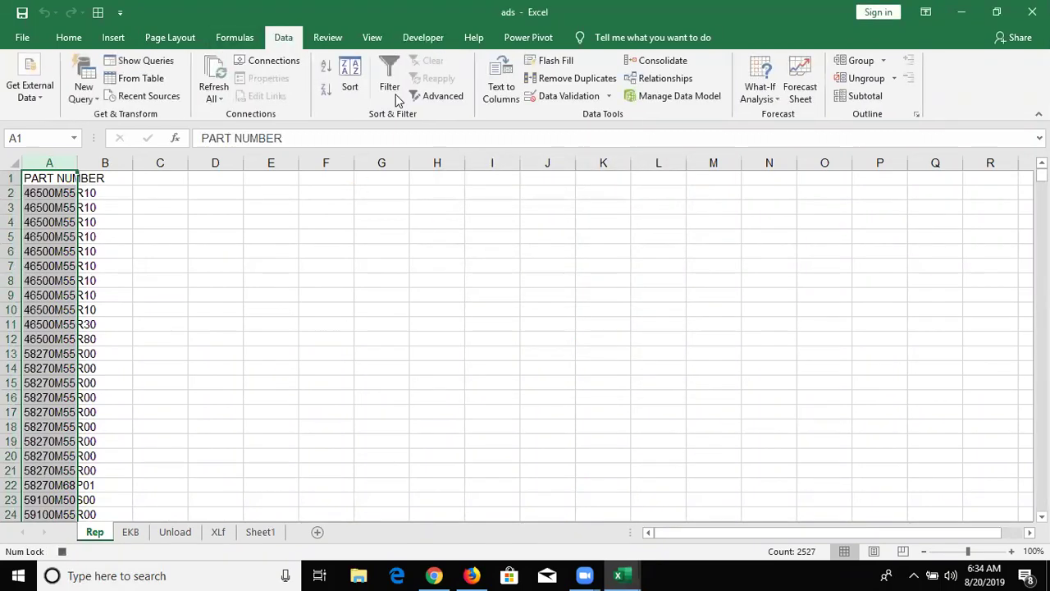
pyautogui.click(547, 97)
pyautogui.press('Escape')
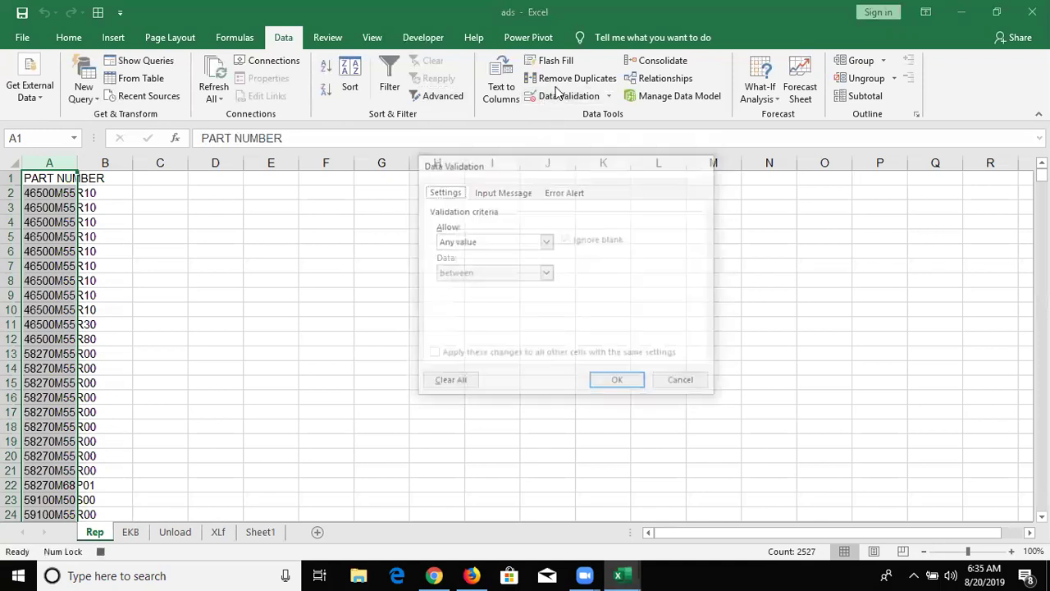
pyautogui.click(552, 86)
pyautogui.click(639, 374)
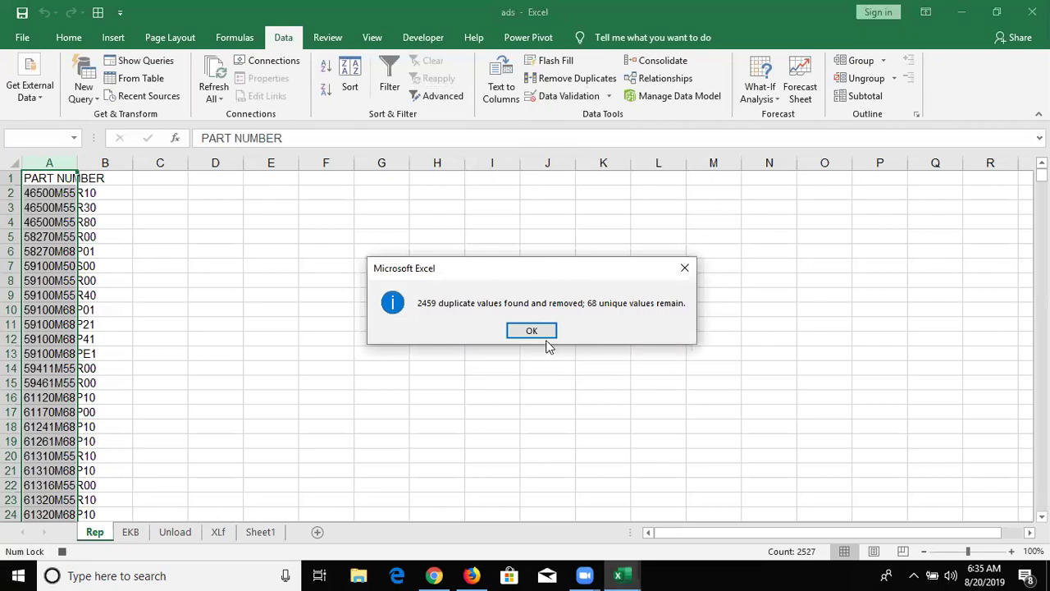
pyautogui.click(535, 331)
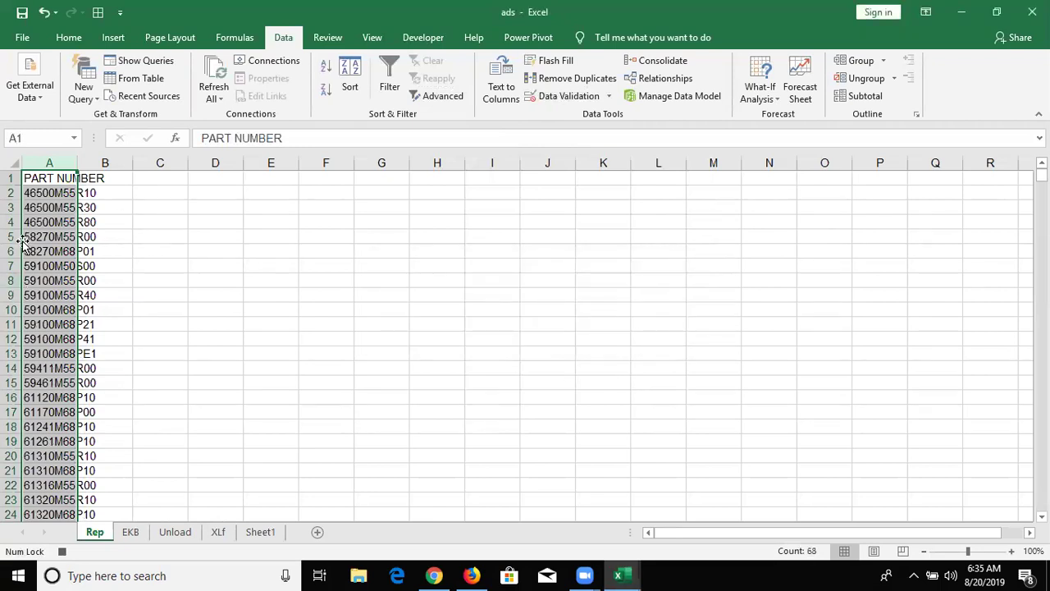
pyautogui.click(61, 554)
pyautogui.hotkey('alt', 'F11')
# - Copy the recorded RemoveDuplicates line from Module2 into Auto_1 in Module1
pyautogui.click(128, 218)
pyautogui.doubleClick(77, 214)
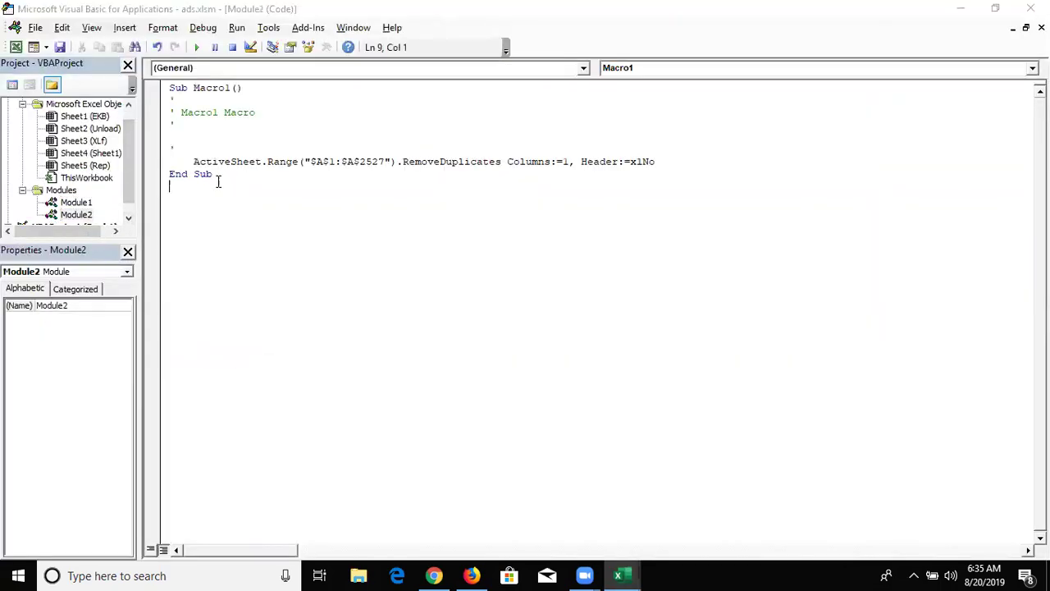
pyautogui.moveTo(193, 162); pyautogui.dragTo(668, 162)
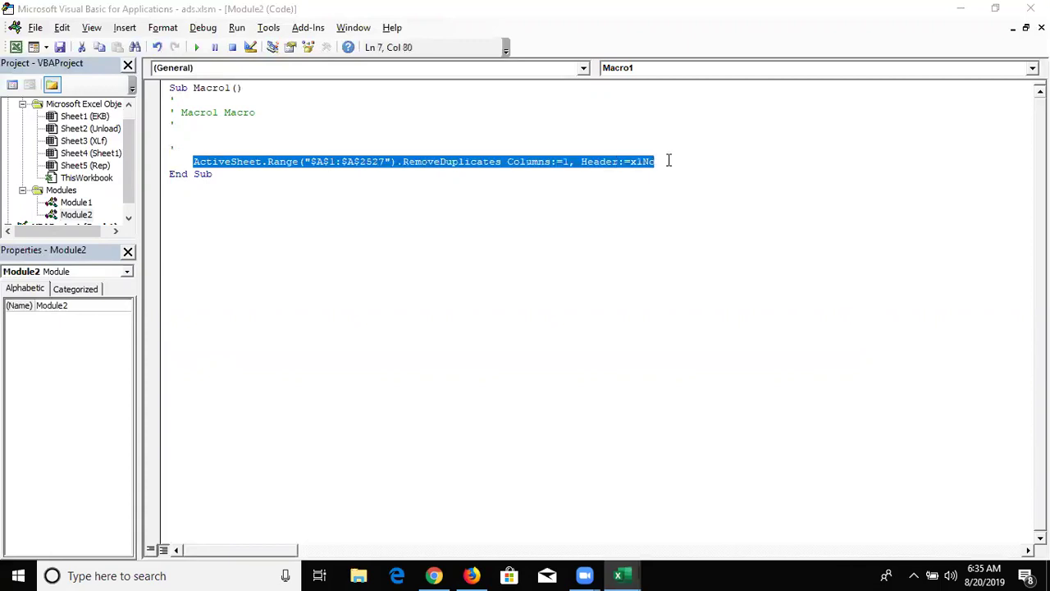
pyautogui.doubleClick(74, 203)
pyautogui.click(174, 162)
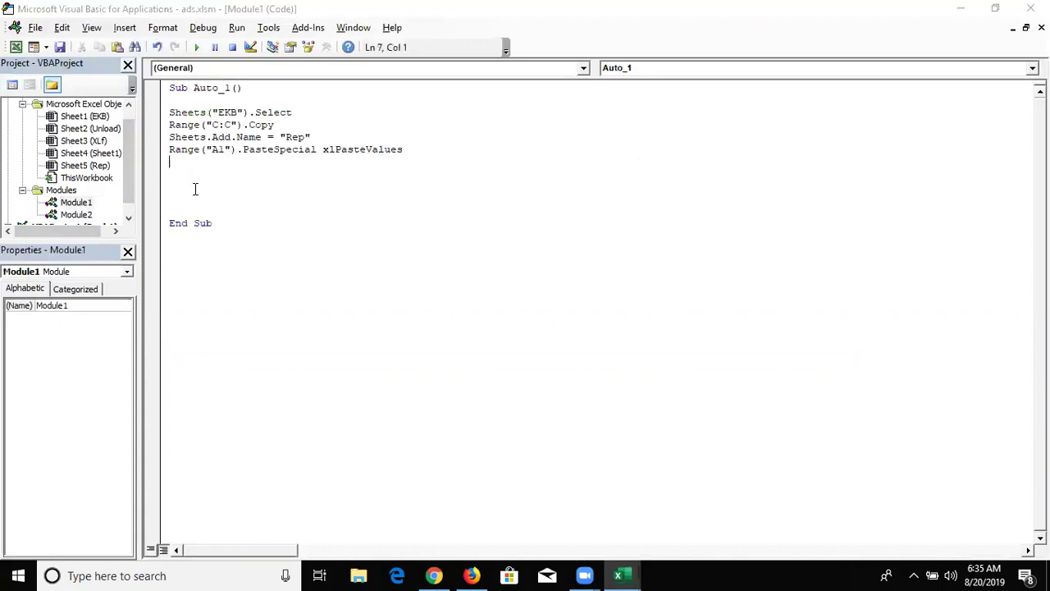
pyautogui.write('ActiveSheet.Range("$A$1:$A$2527").RemoveDuplicates Columns:=1, Header:=xlNo')
# - Change the pasted range from $A$1:$A$2527 to "$A:$A" to cover the whole column
pyautogui.click(256, 211)
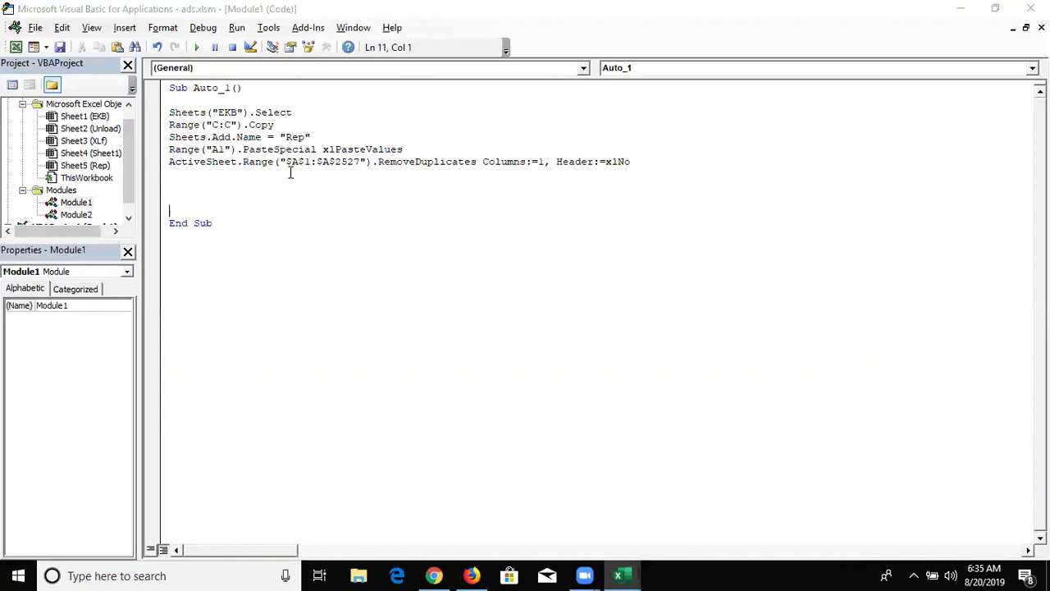
pyautogui.click(361, 162)
pyautogui.press('BackSpace')
pyautogui.press('BackSpace')
pyautogui.press('BackSpace')
pyautogui.press('BackSpace')
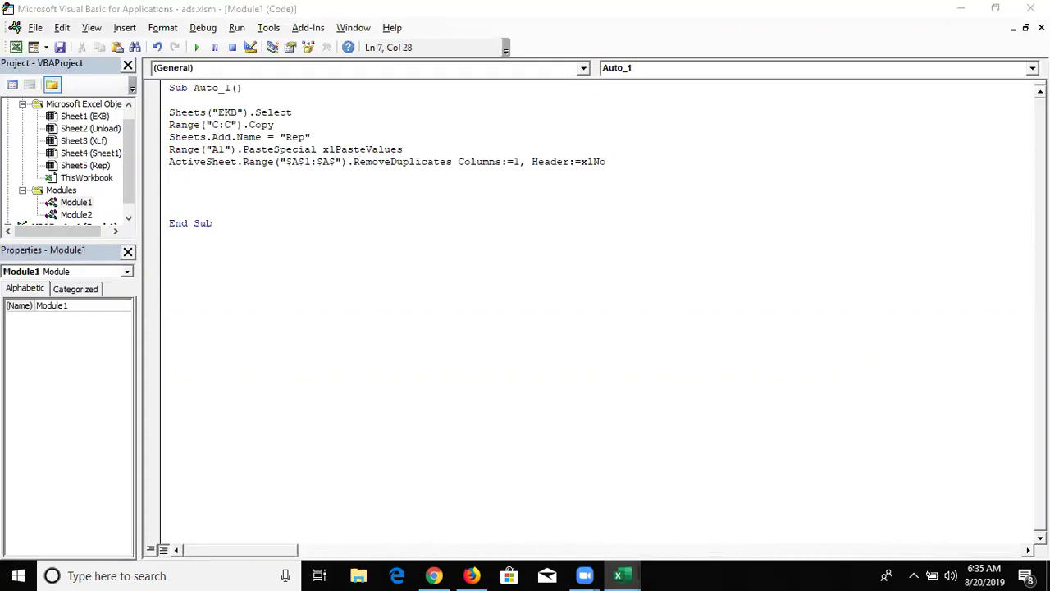
pyautogui.press('BackSpace')
pyautogui.press('Left')
pyautogui.press('BackSpace')
pyautogui.press('BackSpace')
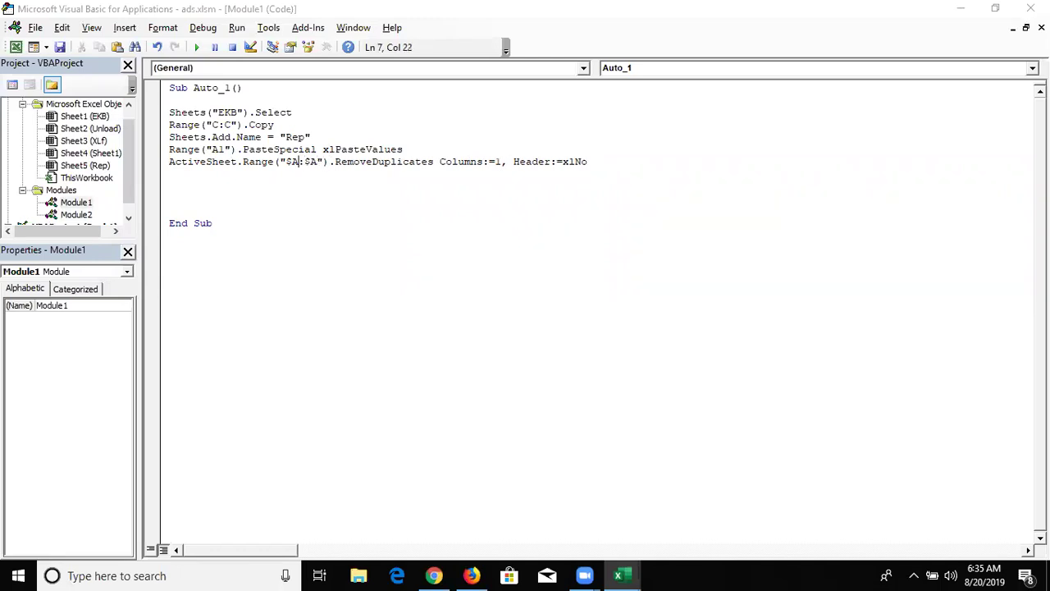
pyautogui.click(397, 199)
pyautogui.click(205, 173)
# - Check the Unload sheet's columns, then add Sheets("Unload").Select to Auto_1
pyautogui.hotkey('alt', 'F11')
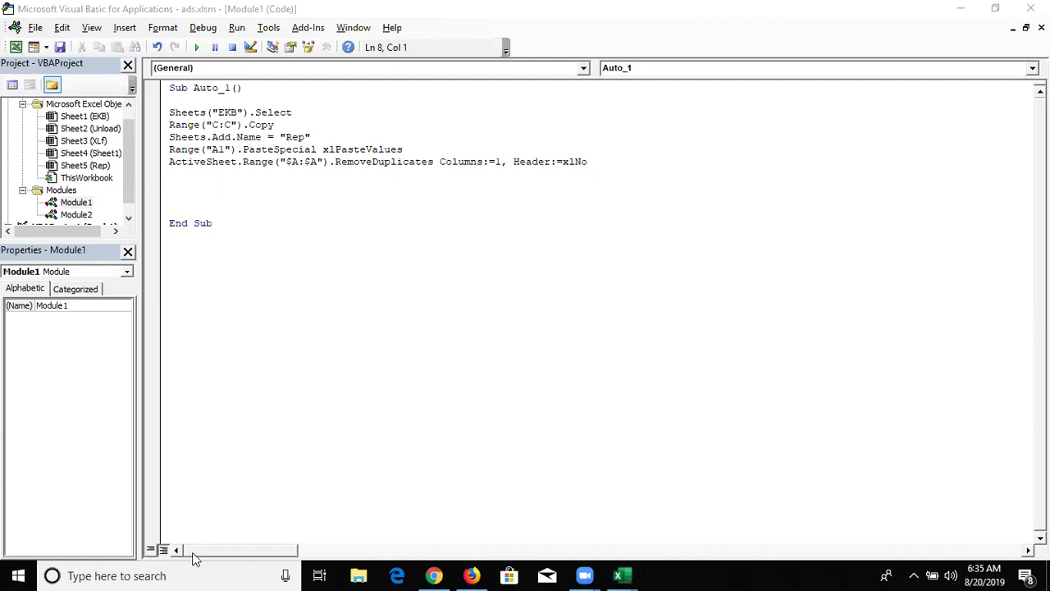
pyautogui.click(177, 532)
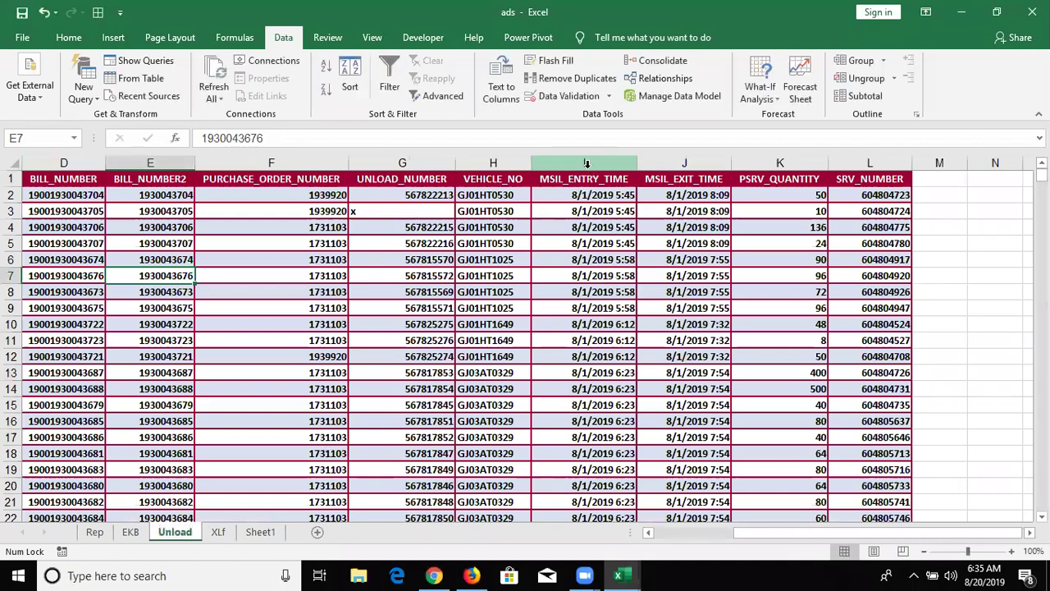
pyautogui.hotkey('alt', 'F11')
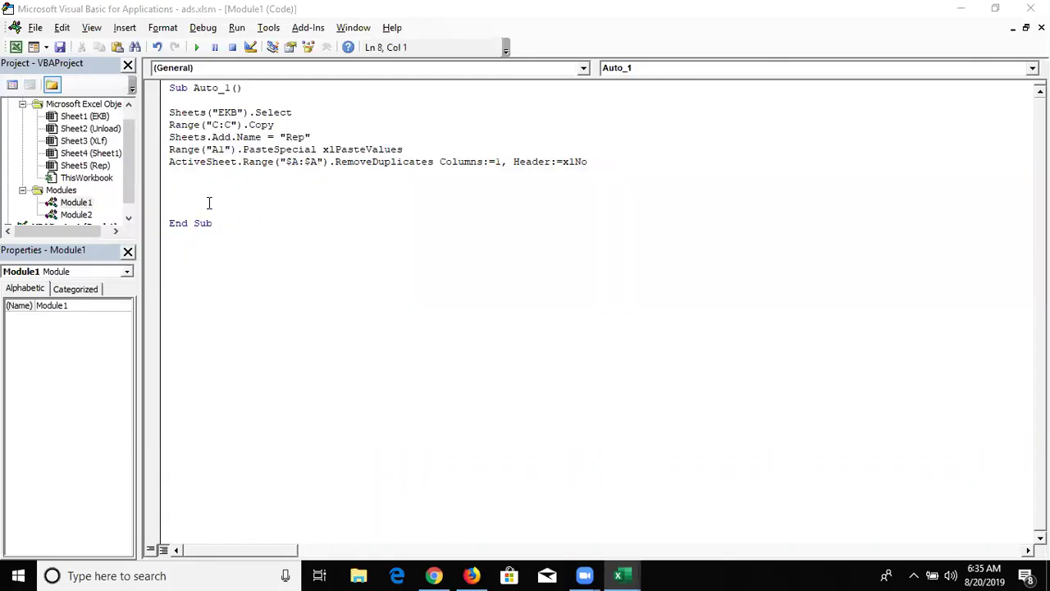
pyautogui.write('sheets("Unload"')
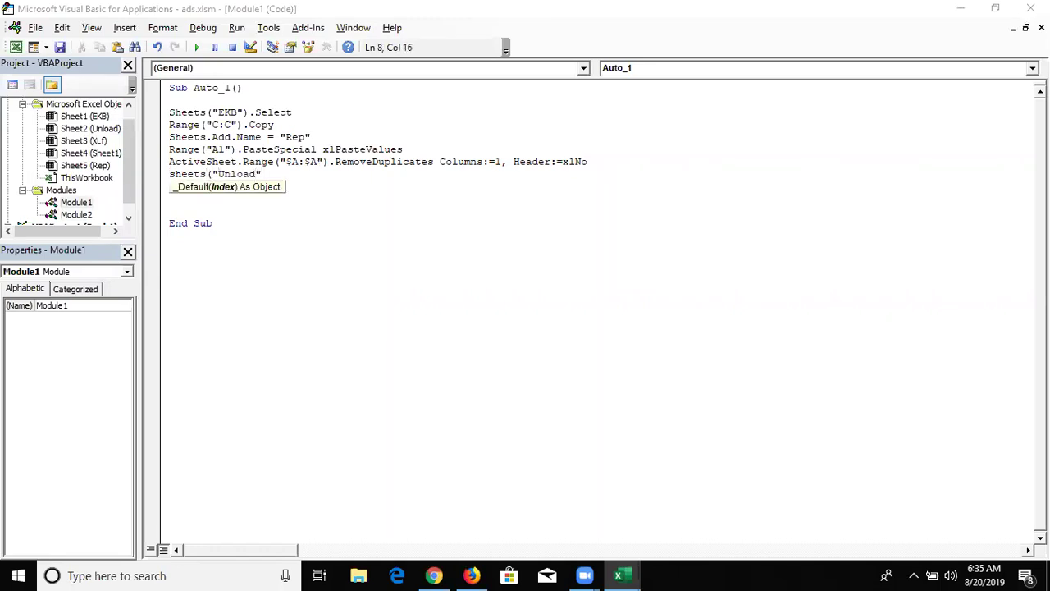
pyautogui.write(').select')
pyautogui.press('Return')
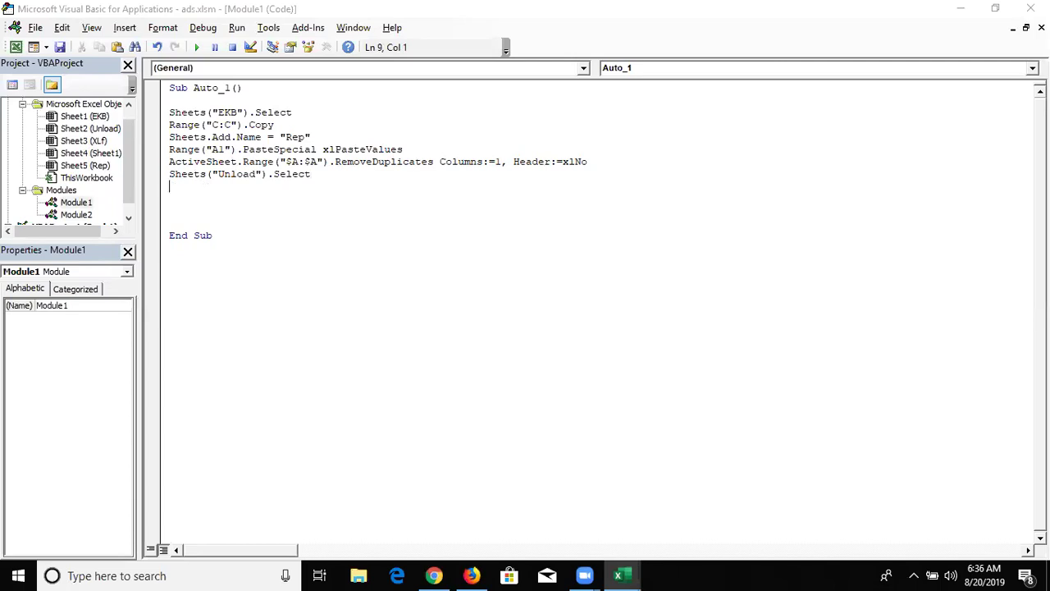
# - Add the line Range("I:I").Copy to copy the Unload sheet's column I
pyautogui.write('range(')
pyautogui.press('BackSpace')
pyautogui.press('BackSpace')
pyautogui.press('BackSpace')
pyautogui.write('ge')
pyautogui.press('BackSpace')
pyautogui.press('BackSpace')
pyautogui.press('BackSpace')
pyautogui.press('BackSpace')
pyautogui.press('BackSpace')
pyautogui.write('range("')
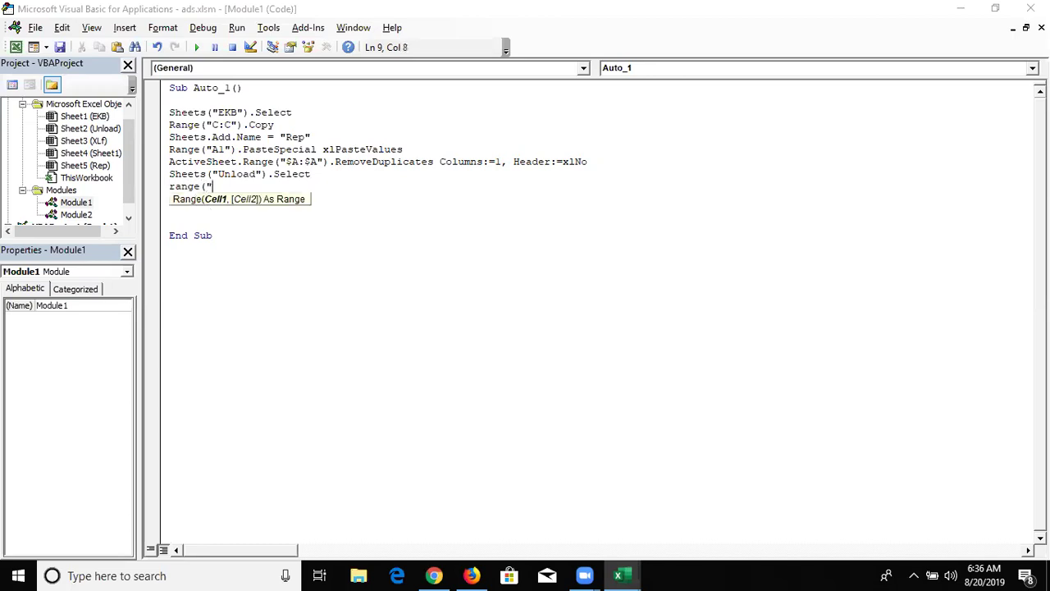
pyautogui.write('I:')
pyautogui.write('I").')
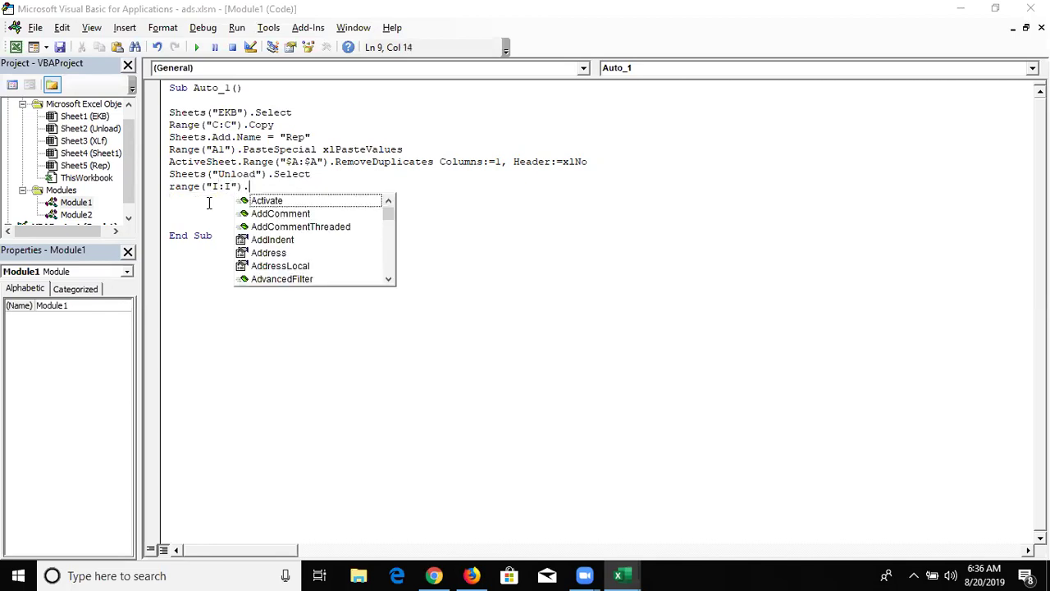
pyautogui.write('copy')
pyautogui.press('Tab')
pyautogui.press('Return')
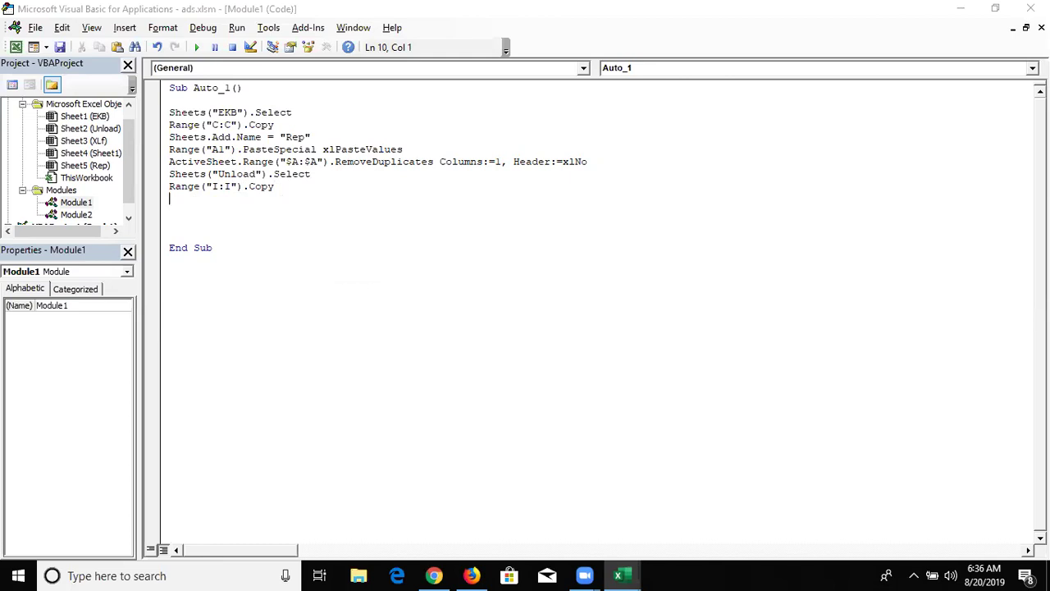
# - Add the line Sheets("rep").Select to return to the Rep sheet
pyautogui.write('sheets')
pyautogui.write('("rep")')
pyautogui.write('.select')
pyautogui.press('Return')
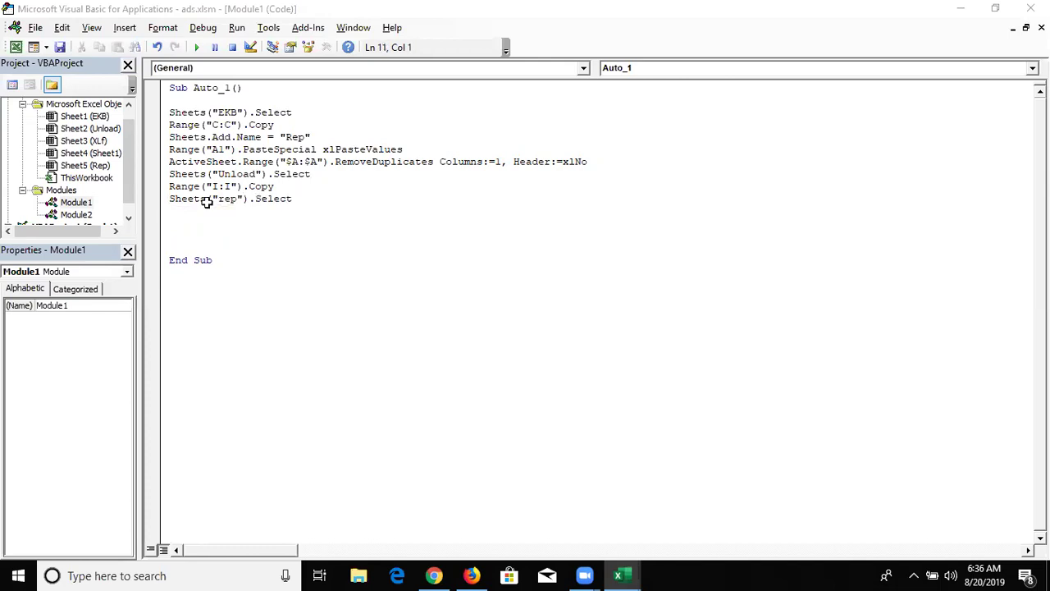
pyautogui.hotkey('alt', 'F11')
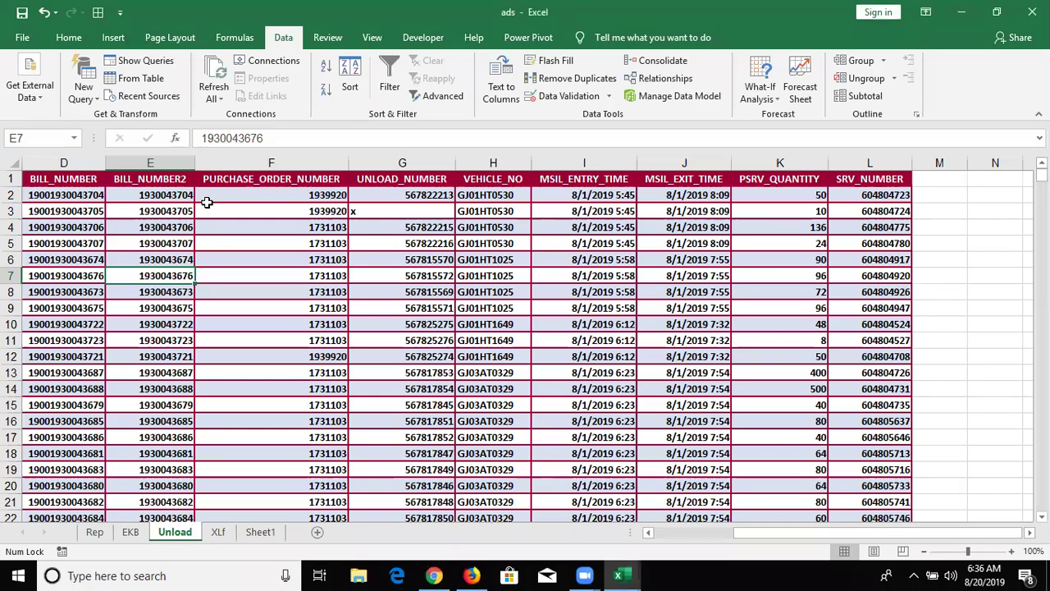
pyautogui.hotkey('alt', 'F11')
# - Add Range("B1").PasteSpecial xlPasteValues to paste the copied values into B1
pyautogui.write('range("B')
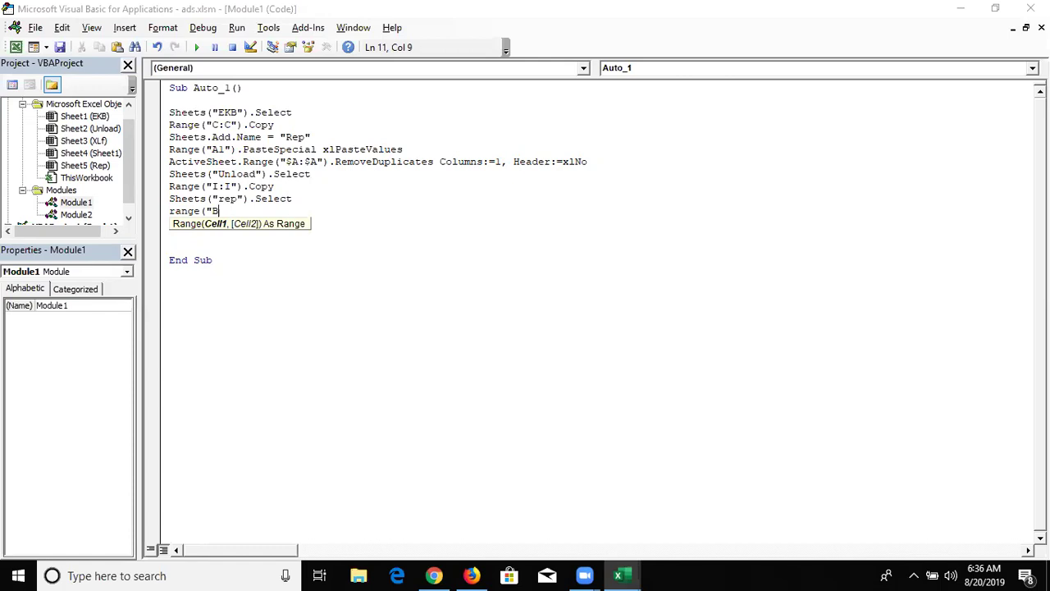
pyautogui.write('1"')
pyautogui.write(').')
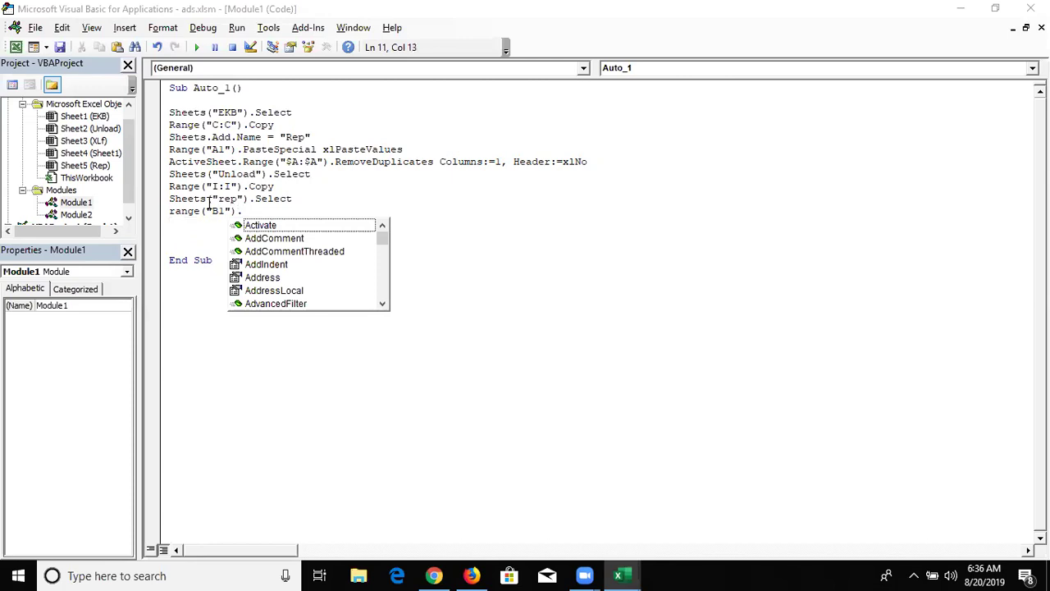
pyautogui.write('p')
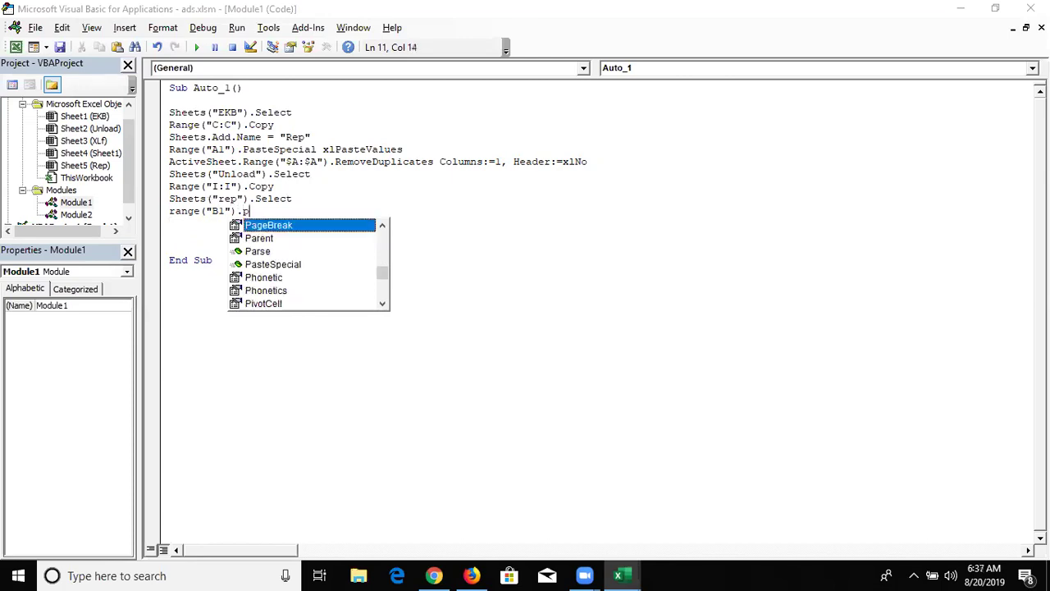
pyautogui.press('Down')
pyautogui.press('Down')
pyautogui.press('Down')
pyautogui.press('Tab')
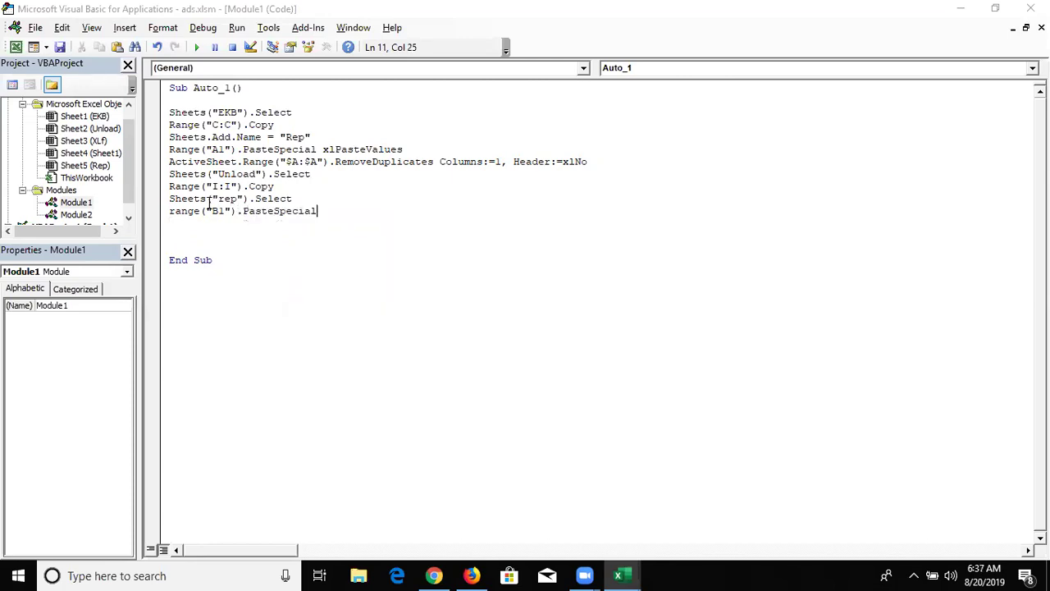
pyautogui.press('Down')
pyautogui.press('Down')
pyautogui.press('Down')
pyautogui.press('Down')
pyautogui.press('Down')
pyautogui.press('Down')
pyautogui.press('Down')
pyautogui.press('Down')
pyautogui.press('Down')
pyautogui.press('Down')
pyautogui.press('Down')
pyautogui.press('Up')
pyautogui.press('Tab')
pyautogui.press('Return')
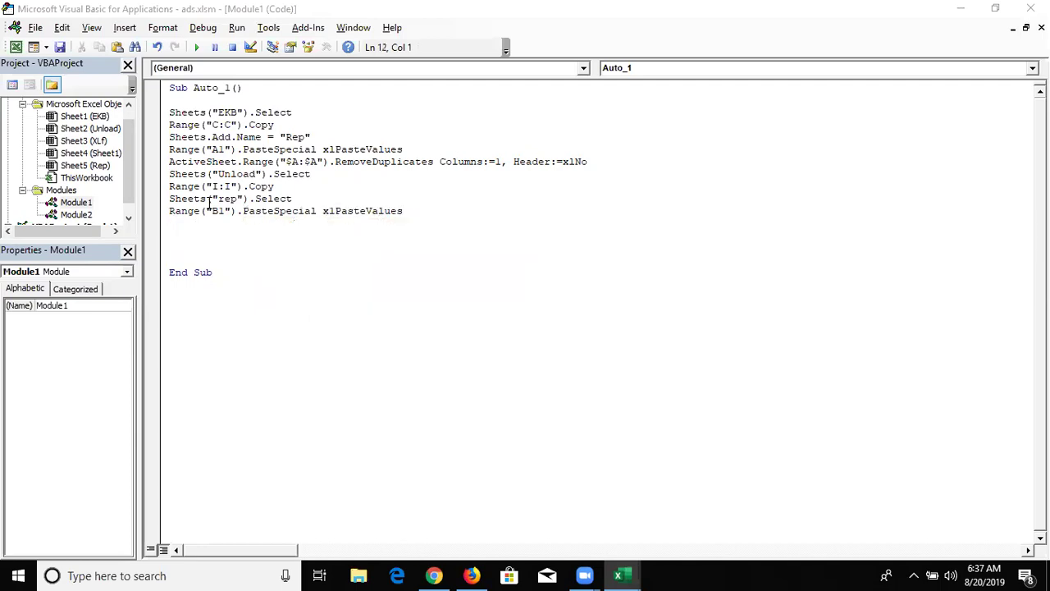
pyautogui.press('Up')
pyautogui.press('Down')
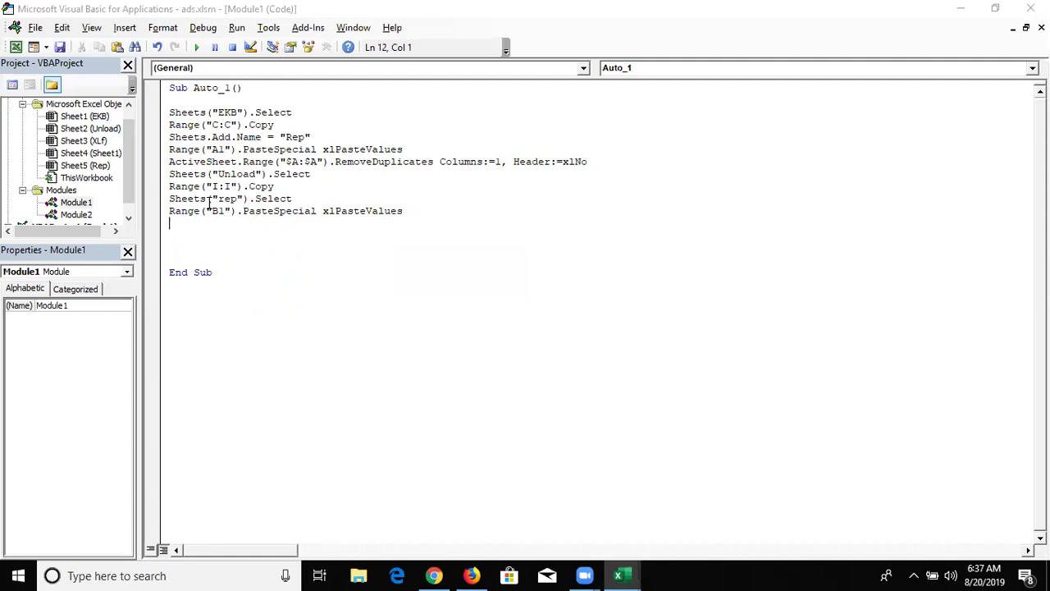
# - Remove a stray 'r' from the Auto_1 code and switch to the Excel ads workbook
pyautogui.write('r')
pyautogui.press('BackSpace')
pyautogui.press('Up')
pyautogui.press('Down')
pyautogui.hotkey('alt', 'Tab')
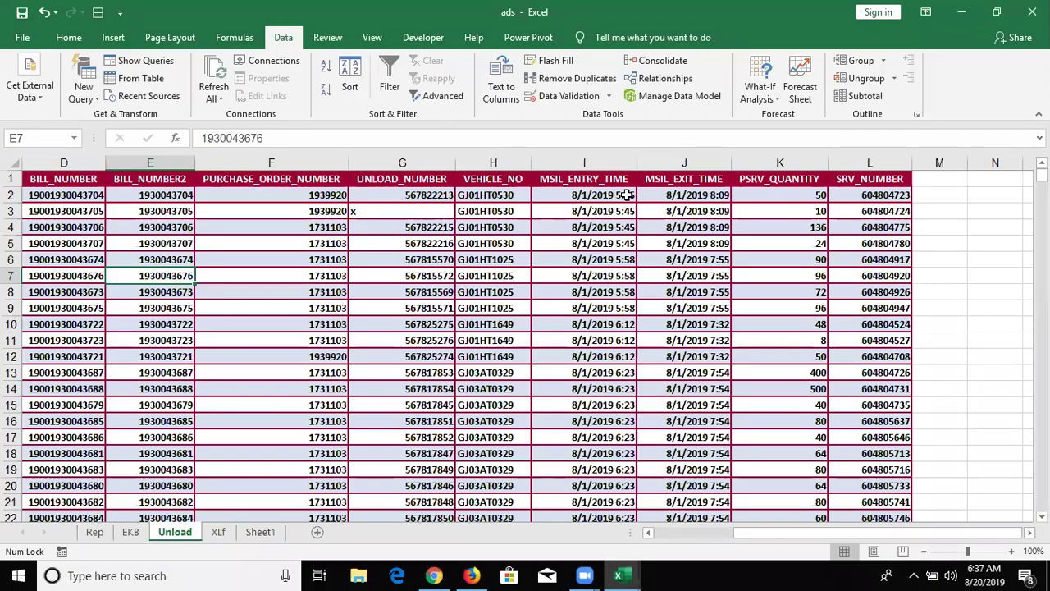
# - Copy the MSIL_ENTRY_TIME column on the Unload sheet
pyautogui.click(618, 195)
pyautogui.press('Up')
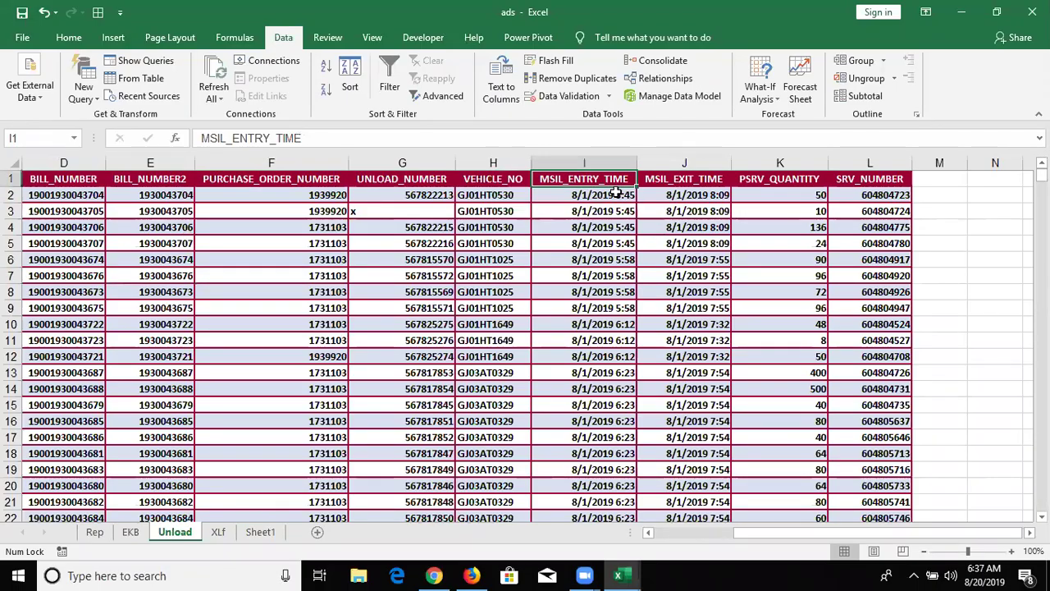
pyautogui.hotkey('ctrl', 'shift', 'Down')
pyautogui.hotkey('ctrl', 'c')
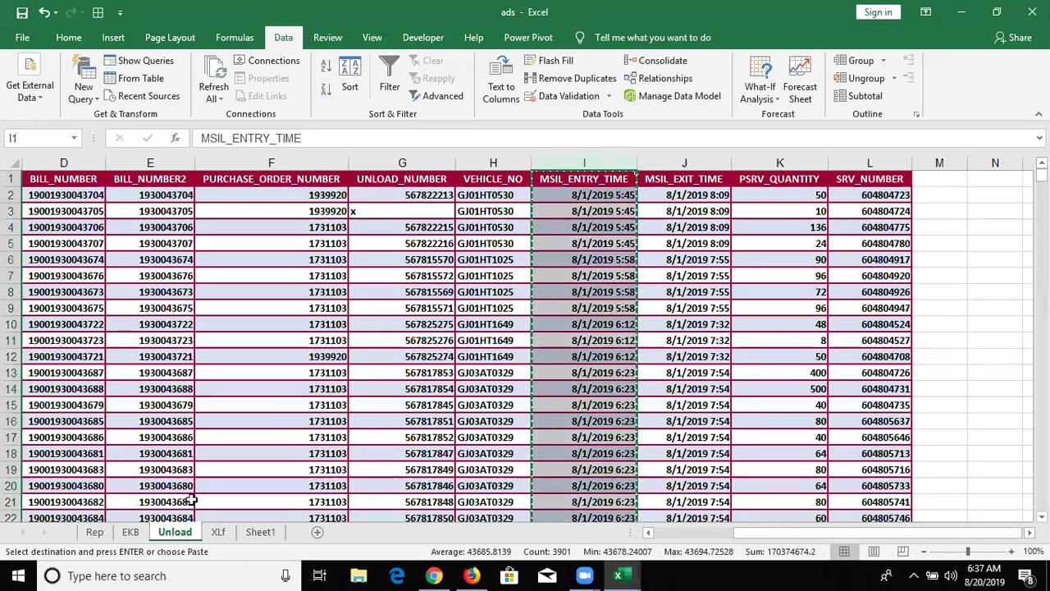
# - On the Rep sheet, autofit column A for PART NUMBER and paste the entry times into B1 as values
pyautogui.click(271, 533)
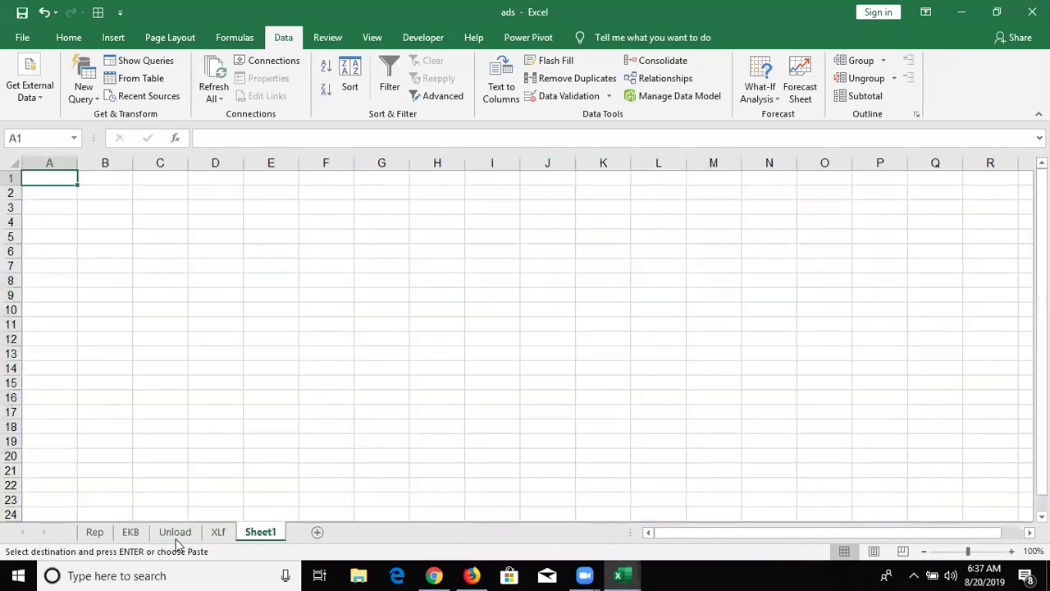
pyautogui.click(97, 533)
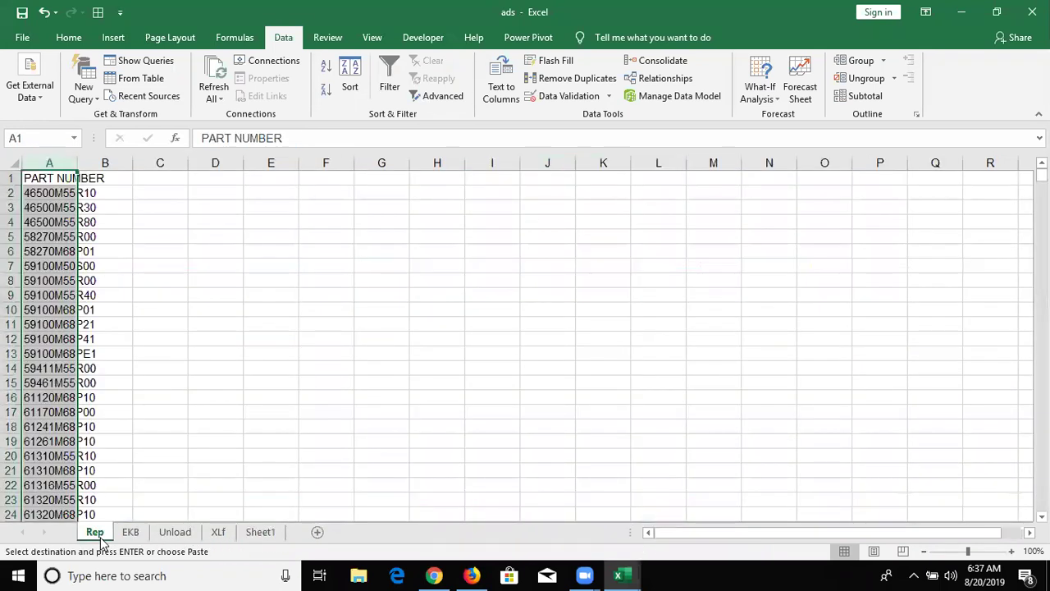
pyautogui.doubleClick(73, 158)
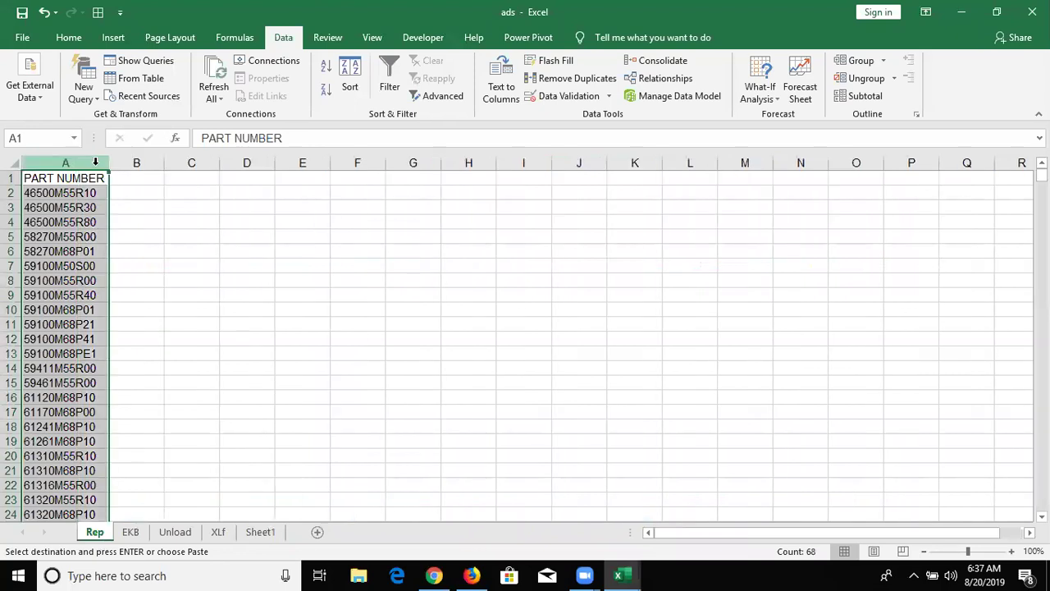
pyautogui.click(137, 179)
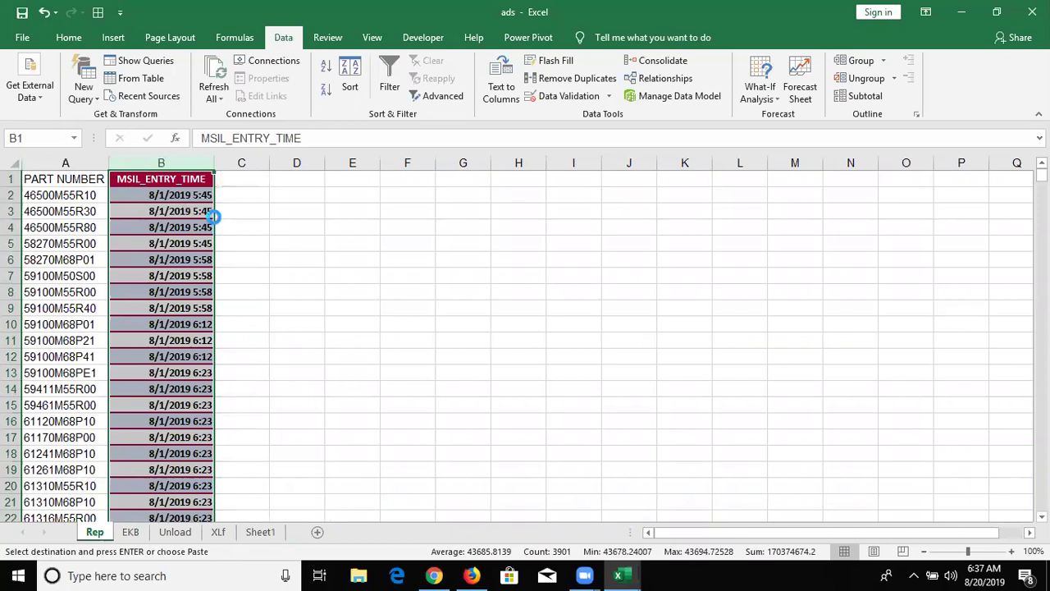
pyautogui.hotkey('ctrl', 'z')
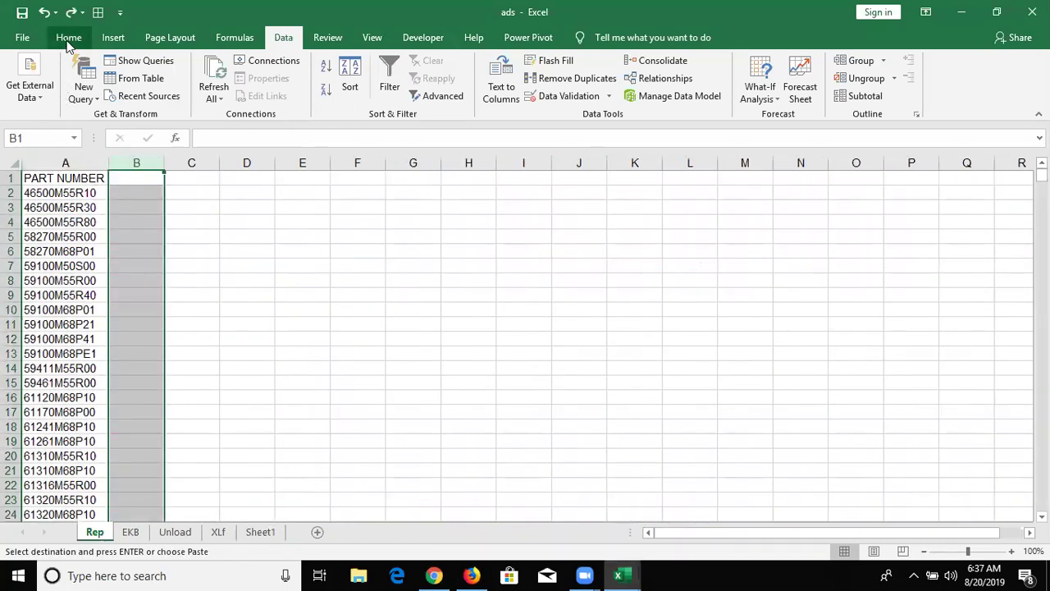
pyautogui.click(69, 38)
pyautogui.click(23, 98)
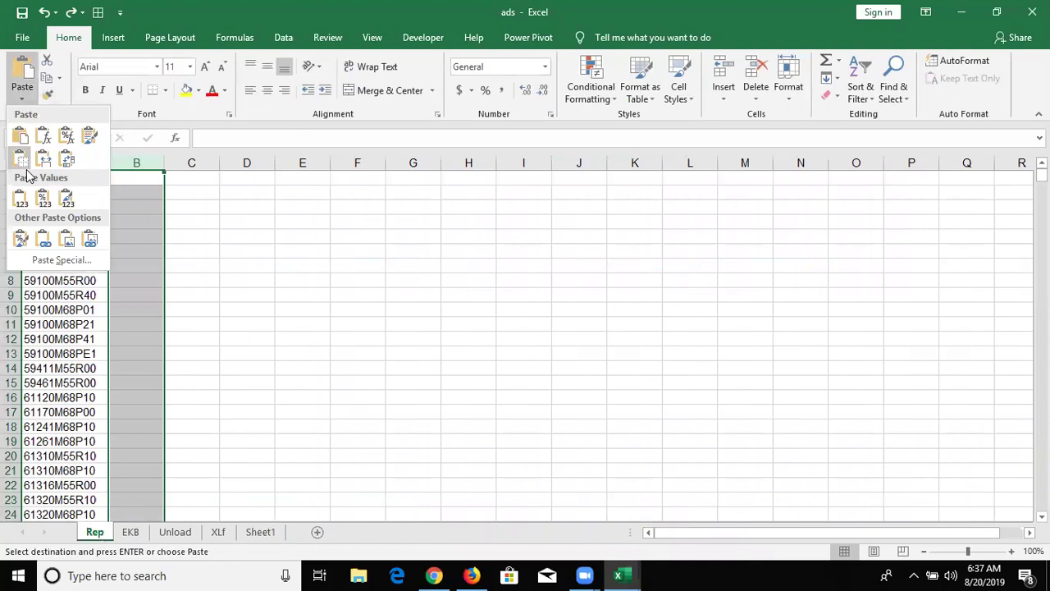
pyautogui.click(21, 199)
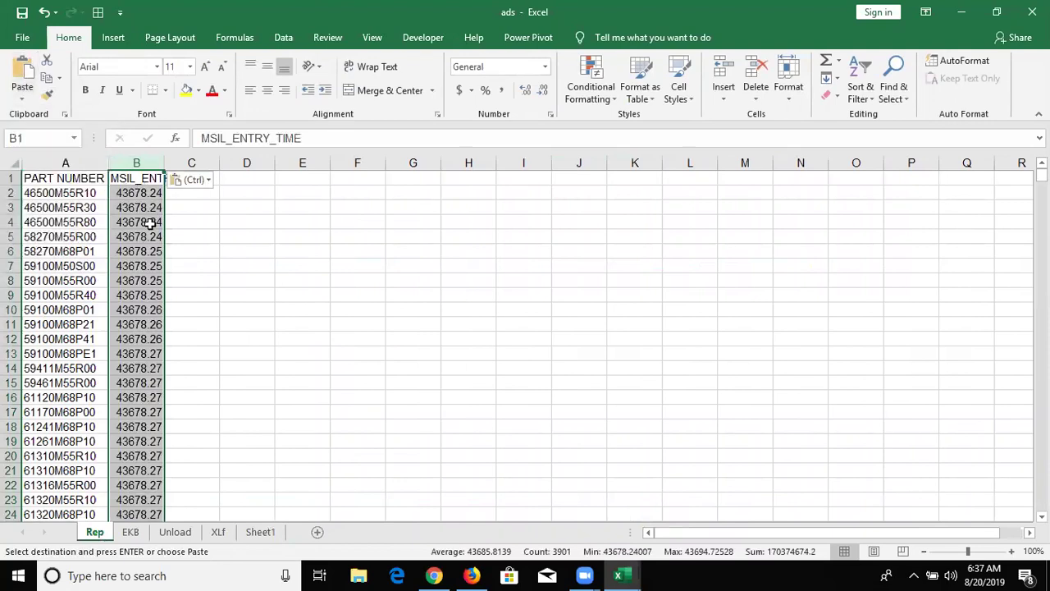
# - Check the pasted entry times in column B from the top to the last row
pyautogui.click(148, 236)
pyautogui.scroll(-2, 146, 307)
pyautogui.scroll(-13, 146, 307)
pyautogui.scroll(-6, 146, 306)
pyautogui.scroll(7, 146, 306)
pyautogui.scroll(14, 146, 307)
pyautogui.click(141, 197)
pyautogui.press('Up')
pyautogui.press('Down')
pyautogui.press('Down')
pyautogui.hotkey('ctrl', 'Down')
pyautogui.press('Up')
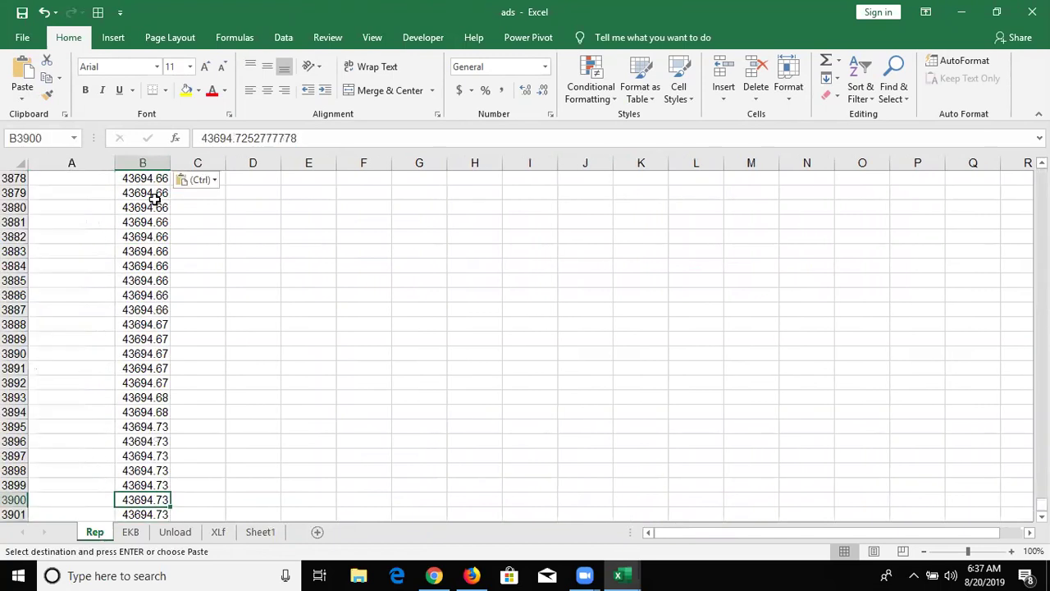
pyautogui.hotkey('ctrl', 'Up')
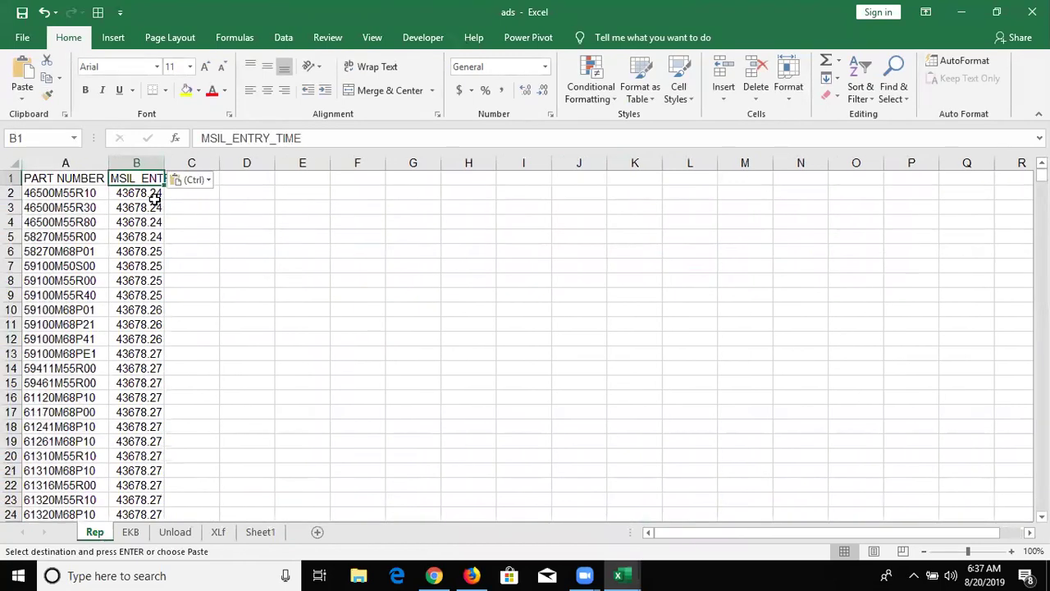
# - Clear the entry times from column B and return to the macro's RemoveDuplicates line
pyautogui.hotkey('ctrl', 'shift', 'Down')
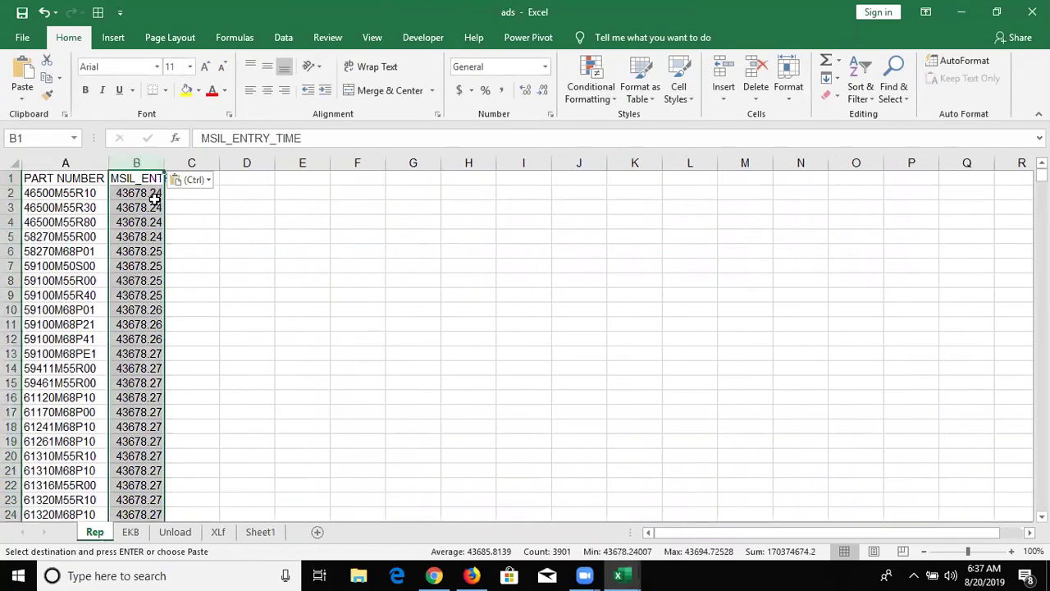
pyautogui.press('Delete')
pyautogui.hotkey('alt', 'F11')
pyautogui.press('Up')
pyautogui.press('Up')
pyautogui.press('Up')
pyautogui.press('Up')
pyautogui.hotkey('shift', 'Down')
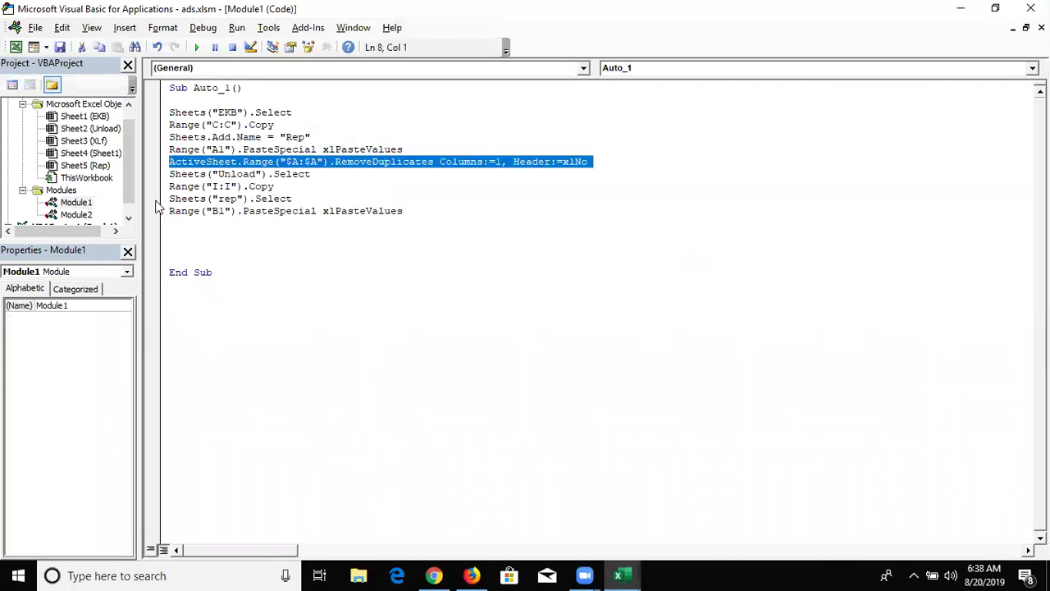
# - Delete the three lines copying column I into Rep's B1 from Auto_1
pyautogui.press('Down')
pyautogui.press('Down')
pyautogui.press('Down')
pyautogui.press('Up')
pyautogui.press('Up')
pyautogui.hotkey('shift', 'Down')
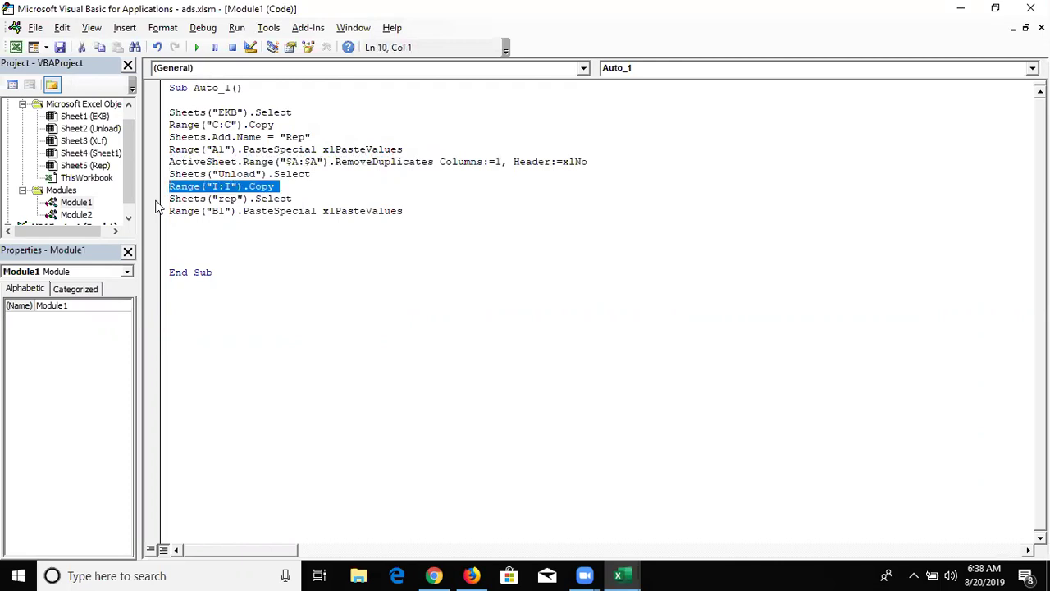
pyautogui.hotkey('shift', 'Down')
pyautogui.hotkey('shift', 'Down')
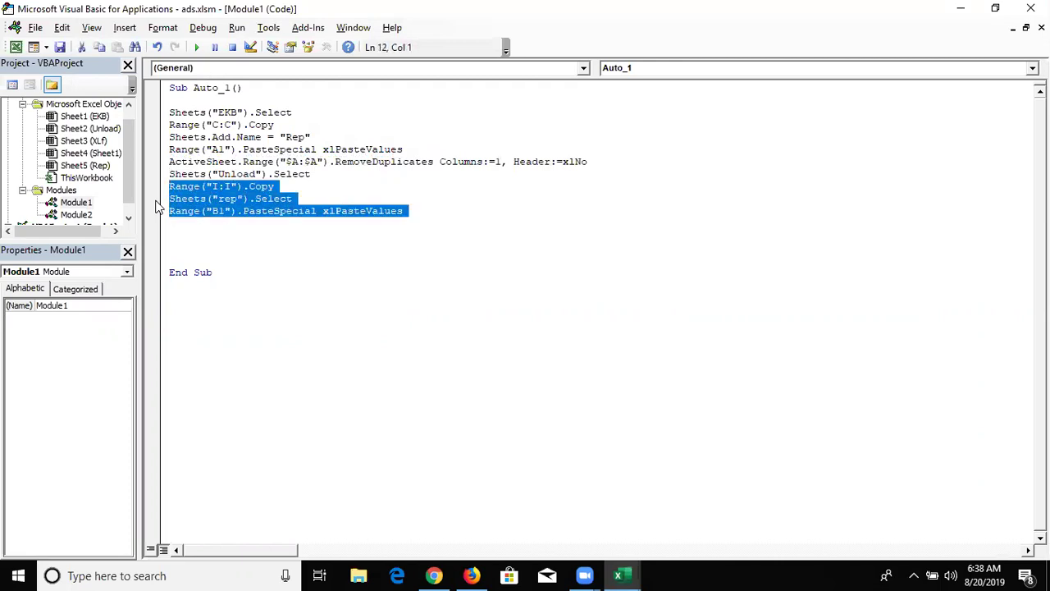
pyautogui.press('Delete')
pyautogui.press('Return')
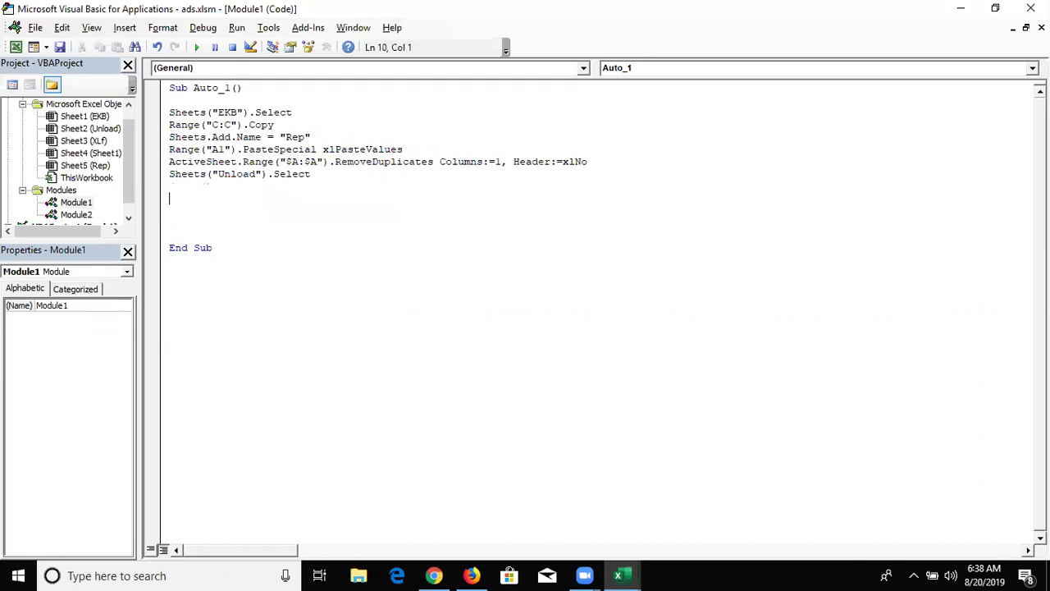
# - Insert blank lines below the Sub Auto_1() header
pyautogui.click(169, 100)
pyautogui.press('Return')
pyautogui.press('Return')
pyautogui.press('Up')
# - Declare Dim dt As New Collection at the top of Auto_1
pyautogui.write('dim ')
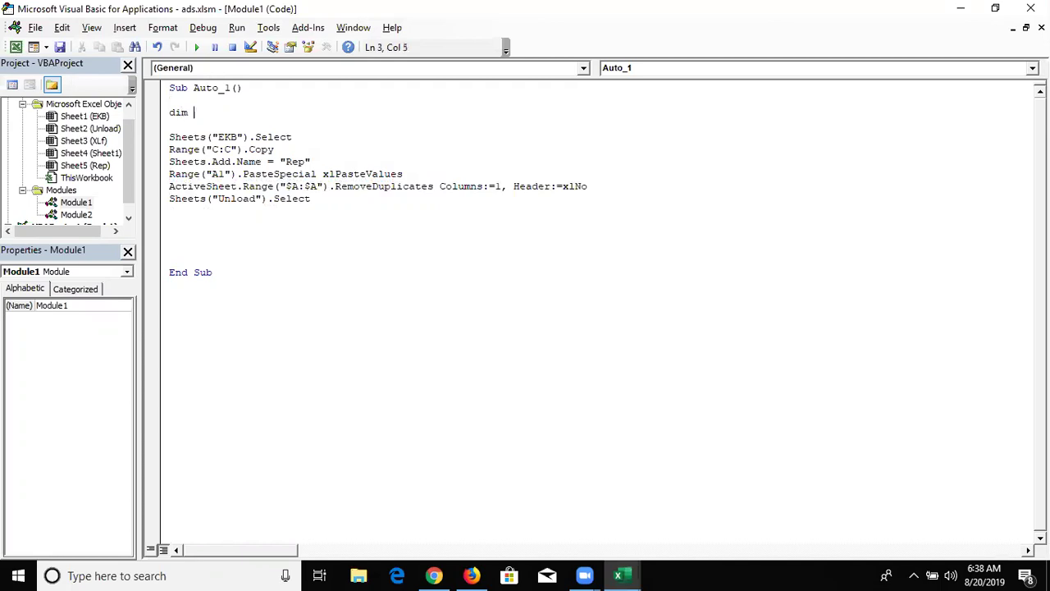
pyautogui.write('dt as ')
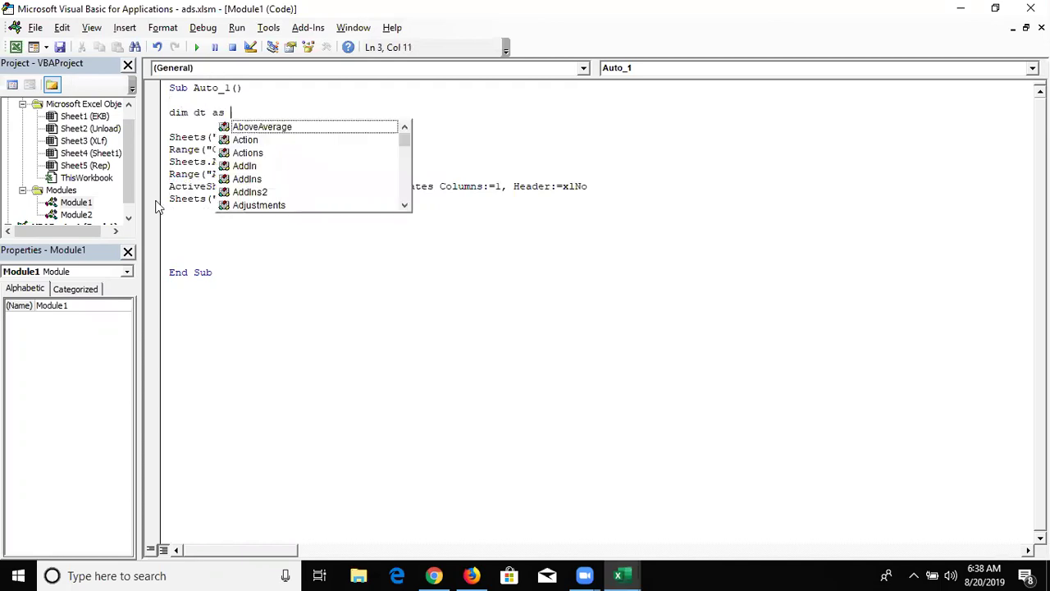
pyautogui.write('new col')
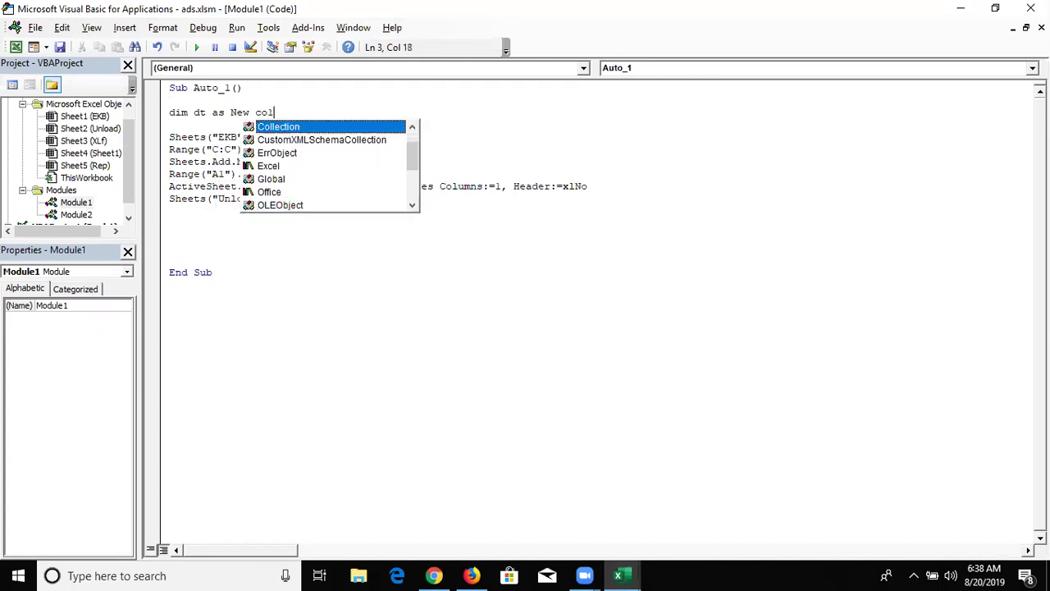
pyautogui.press('Tab')
pyautogui.press('Return')
pyautogui.press('Down')
pyautogui.press('Down')
pyautogui.press('Down')
pyautogui.press('Down')
pyautogui.press('Down')
pyautogui.press('Down')
pyautogui.press('Down')
pyautogui.press('Return')
# - Add a For i = 2 To Range("A65000").End(xlUp).Row … Next loop
pyautogui.write('for ')
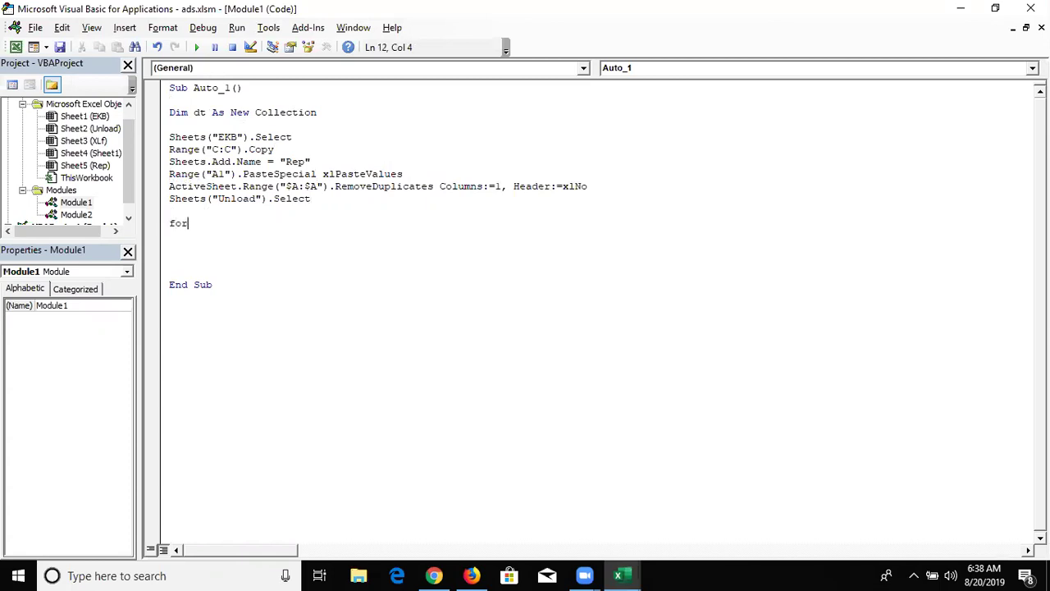
pyautogui.write('i =')
pyautogui.write('1')
pyautogui.press('BackSpace')
pyautogui.press('BackSpace')
pyautogui.write('2 to ')
pyautogui.write('range')
pyautogui.write('("A')
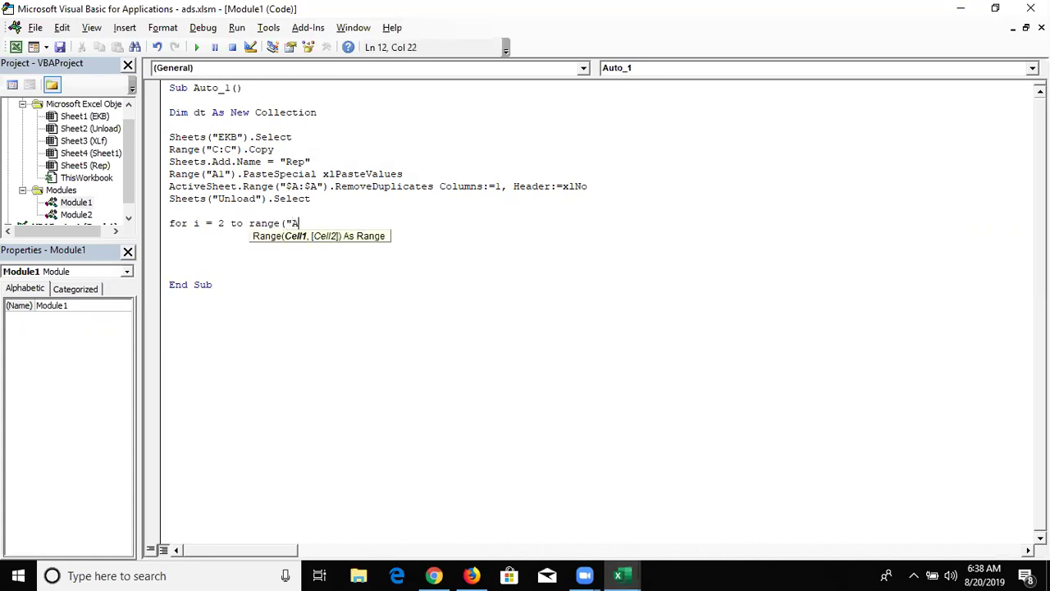
pyautogui.write('65000')
pyautogui.write('"')
pyautogui.write(').En')
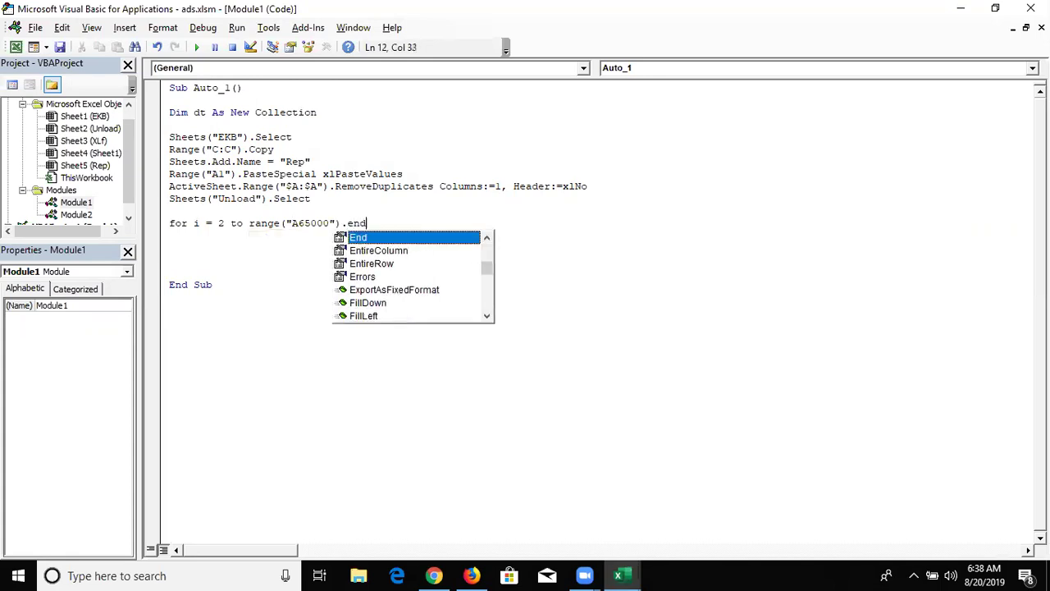
pyautogui.press('Tab')
pyautogui.write('(')
pyautogui.press('Down')
pyautogui.press('Down')
pyautogui.press('Down')
pyautogui.press('Tab')
pyautogui.write(')')
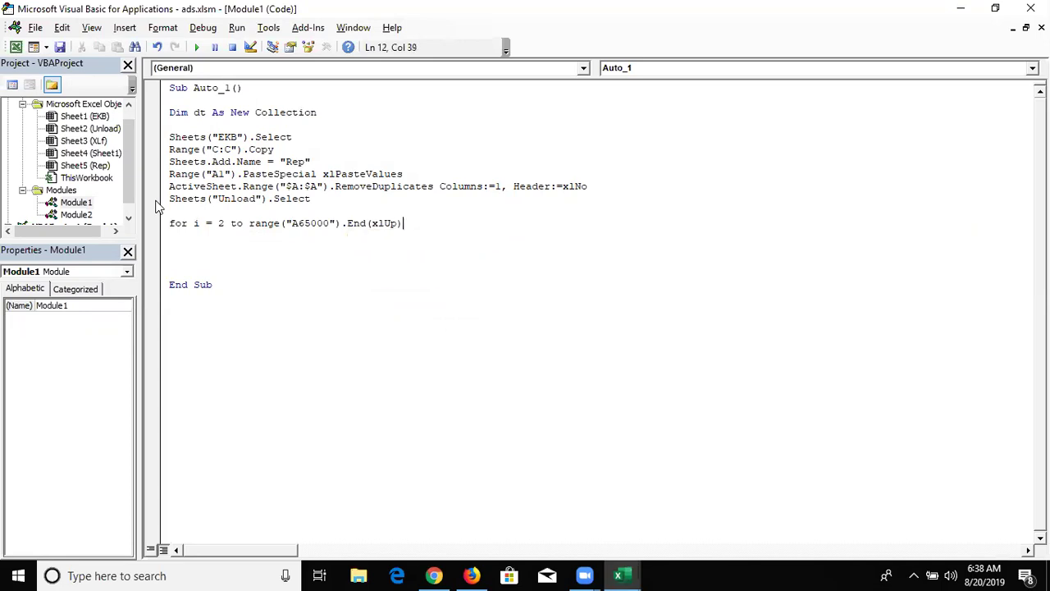
pyautogui.write('.Ro')
pyautogui.press('Tab')
pyautogui.press('Return')
pyautogui.press('Return')
pyautogui.press('Return')
pyautogui.press('Return')
pyautogui.write('ne')
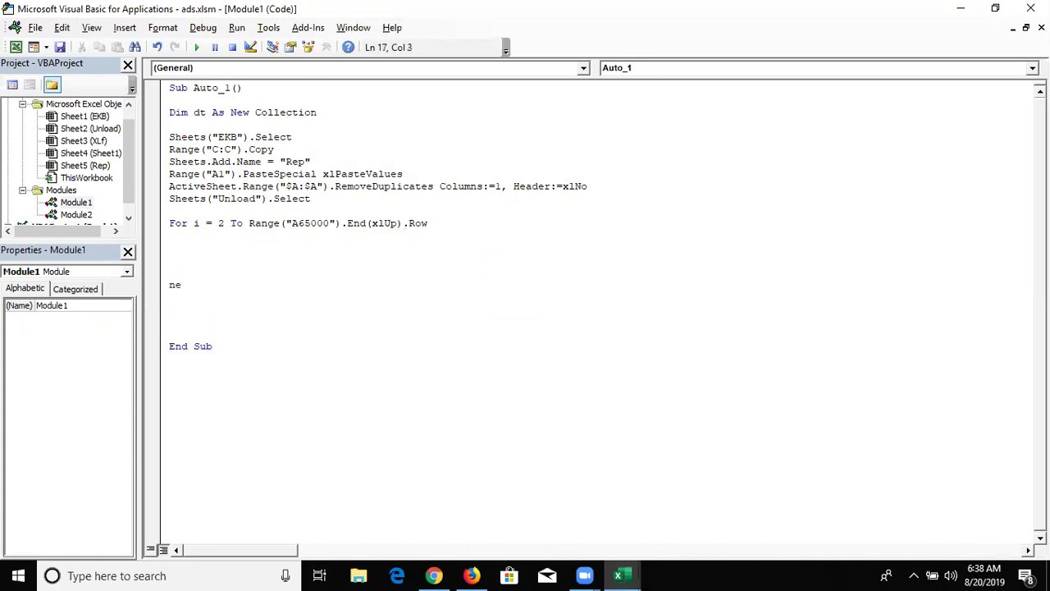
pyautogui.write('xt')
pyautogui.press('Up')
pyautogui.press('Up')
pyautogui.press('Up')
# - Make room for a statement inside the For loop
pyautogui.hotkey('alt', 'F11')
pyautogui.hotkey('alt', 'F11')
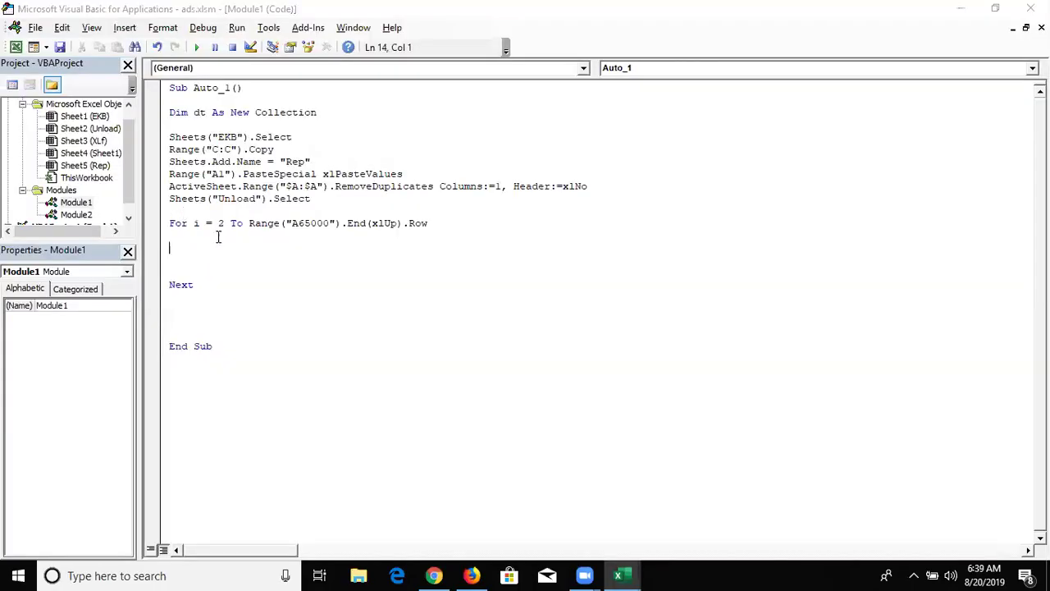
pyautogui.press('Return')
pyautogui.press('Up')
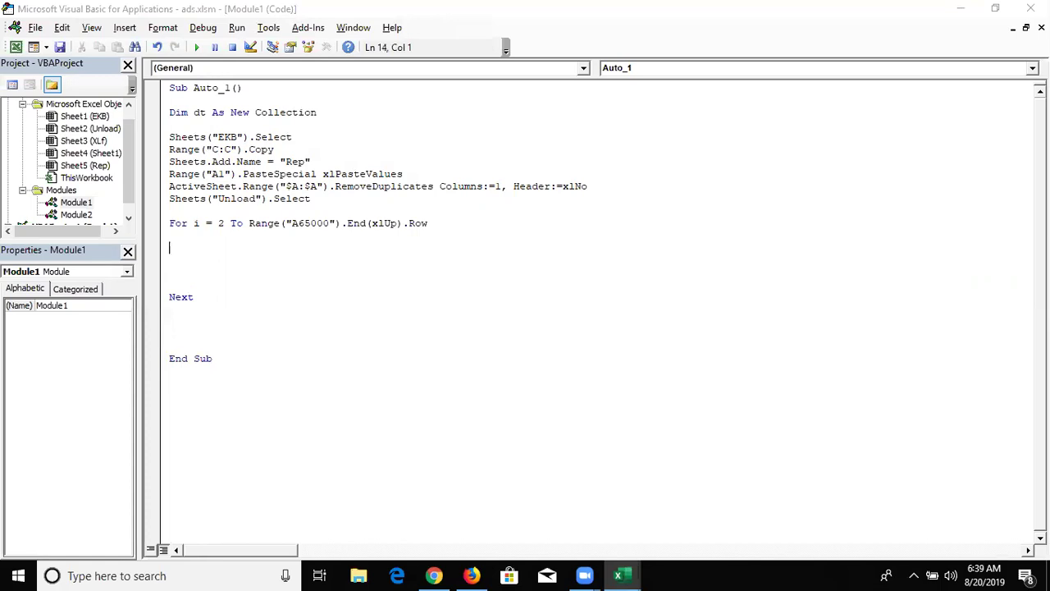
pyautogui.press('Up')
# - Begin the loop line with dt.Add (int(range("i" & i)) as the item
pyautogui.write('dt')
pyautogui.write('.Add')
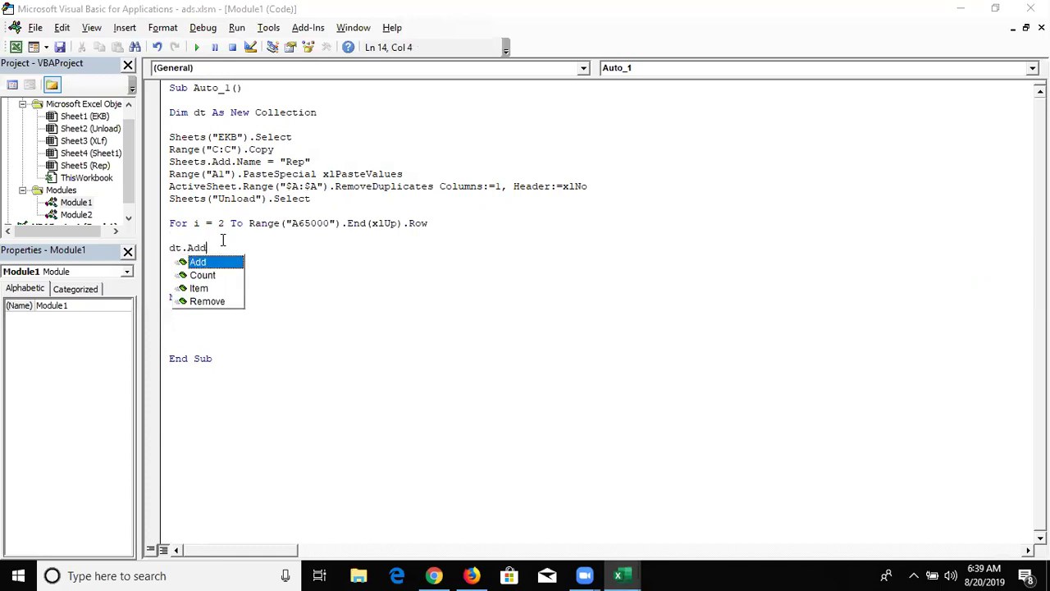
pyautogui.press('Tab')
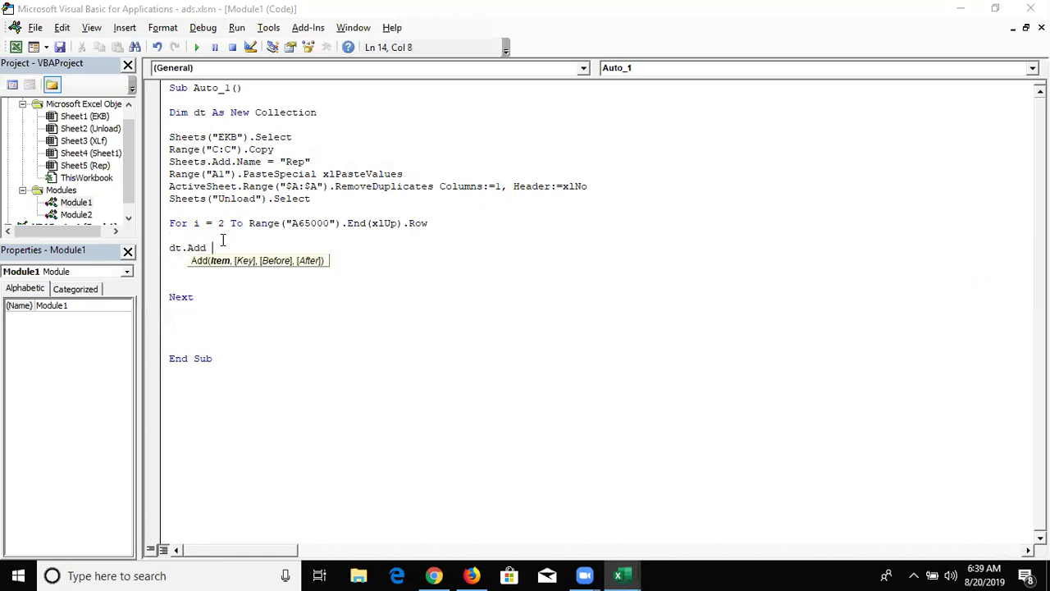
pyautogui.write('(')
pyautogui.write('range(')
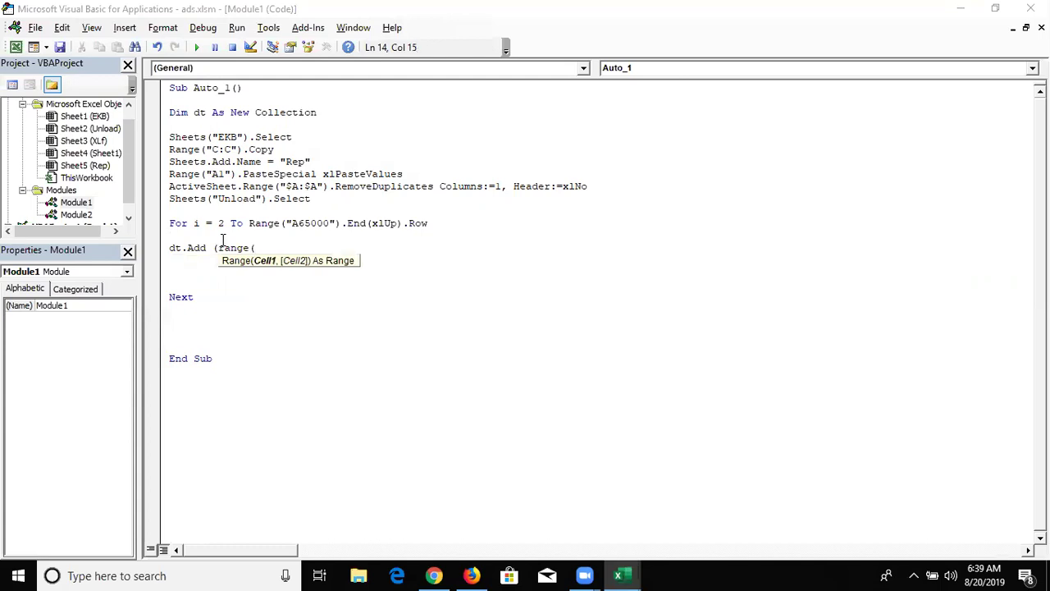
pyautogui.press('BackSpace')
pyautogui.press('BackSpace')
pyautogui.press('BackSpace')
pyautogui.press('BackSpace')
pyautogui.press('BackSpace')
pyautogui.press('BackSpace')
pyautogui.write('int(')
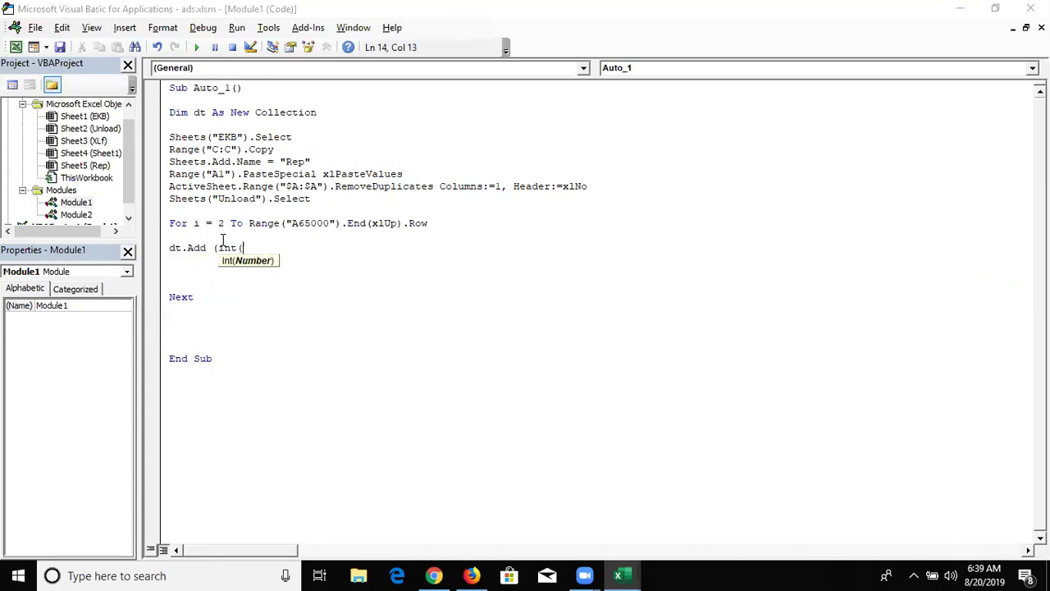
pyautogui.write('range')
pyautogui.write('("A')
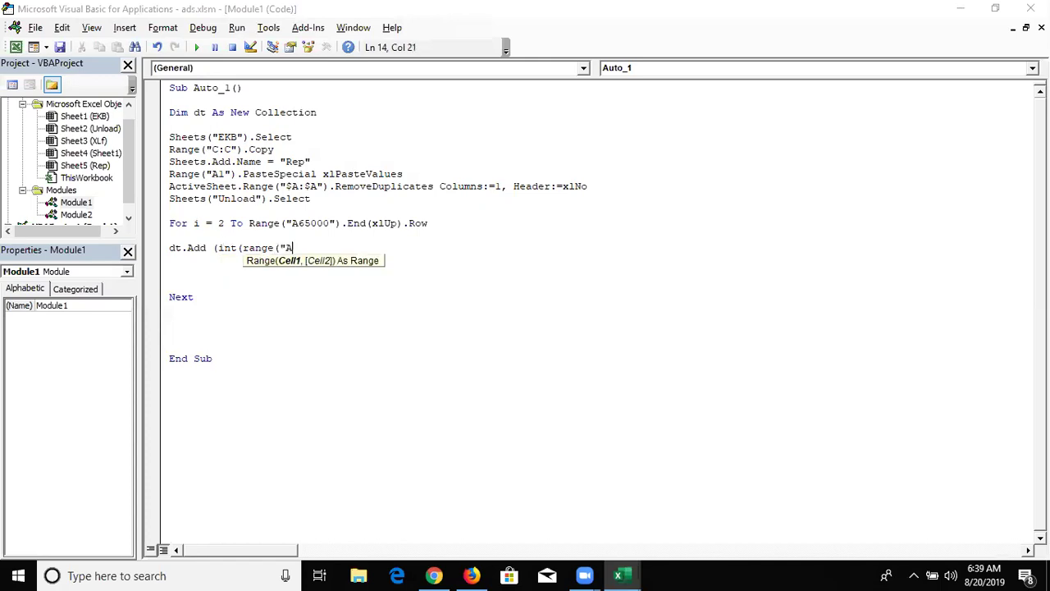
pyautogui.press('BackSpace')
pyautogui.write('i')
pyautogui.write('" & i)')
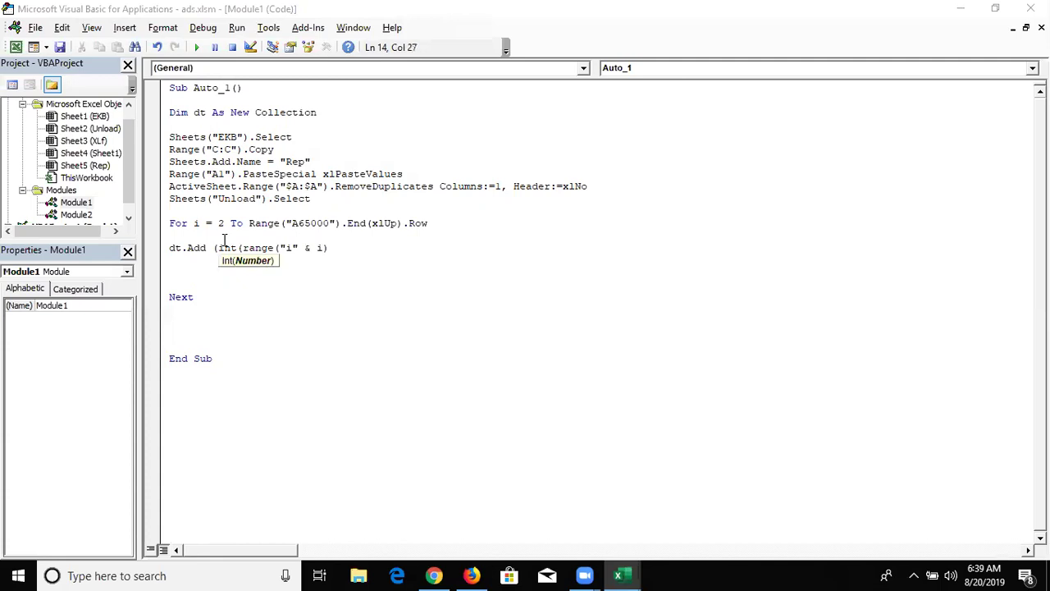
pyautogui.write('),')
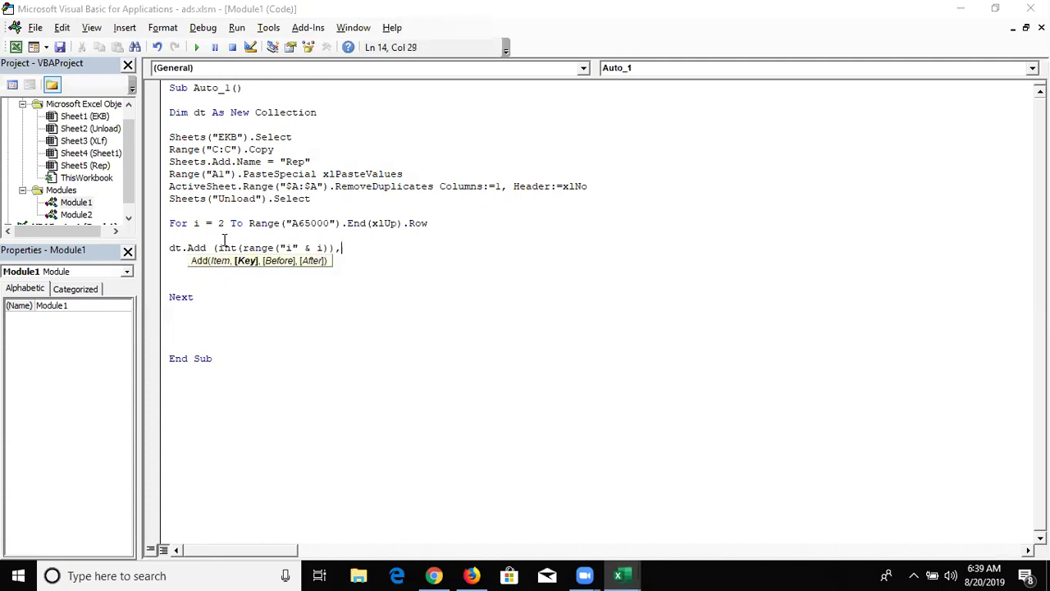
pyautogui.write('sc')
# - Start the key argument with int( and add .Value to the first range reference
pyautogui.press('BackSpace')
pyautogui.press('BackSpace')
pyautogui.write('s')
pyautogui.write('c')
pyautogui.press('BackSpace')
pyautogui.press('BackSpace')
pyautogui.write('cstr')
pyautogui.press('Return')
pyautogui.press('Return')
pyautogui.press('BackSpace')
pyautogui.press('BackSpace')
pyautogui.press('BackSpace')
pyautogui.press('BackSpace')
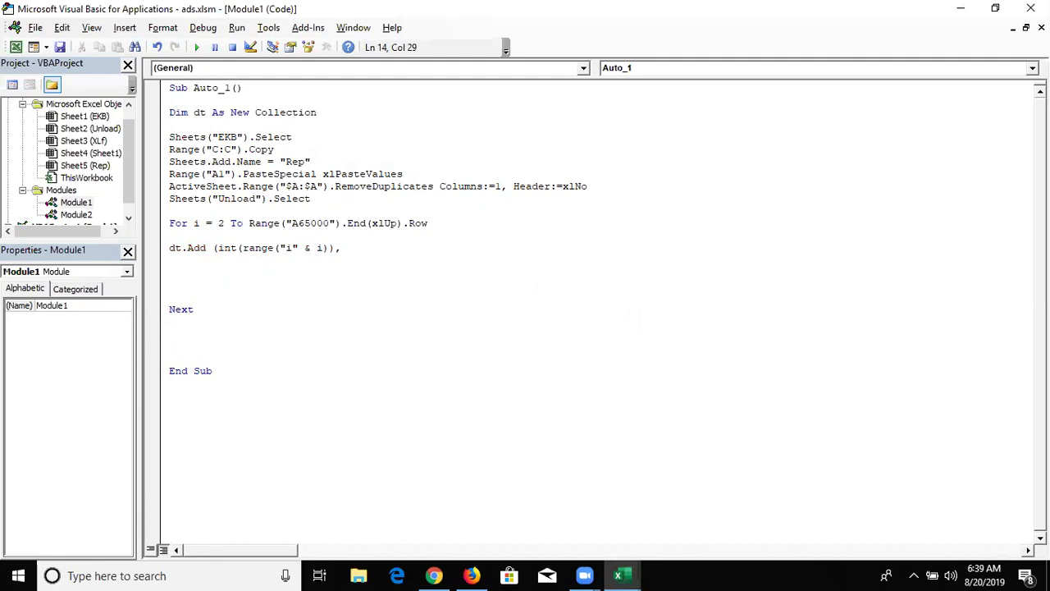
pyautogui.write('int')
pyautogui.write('(')
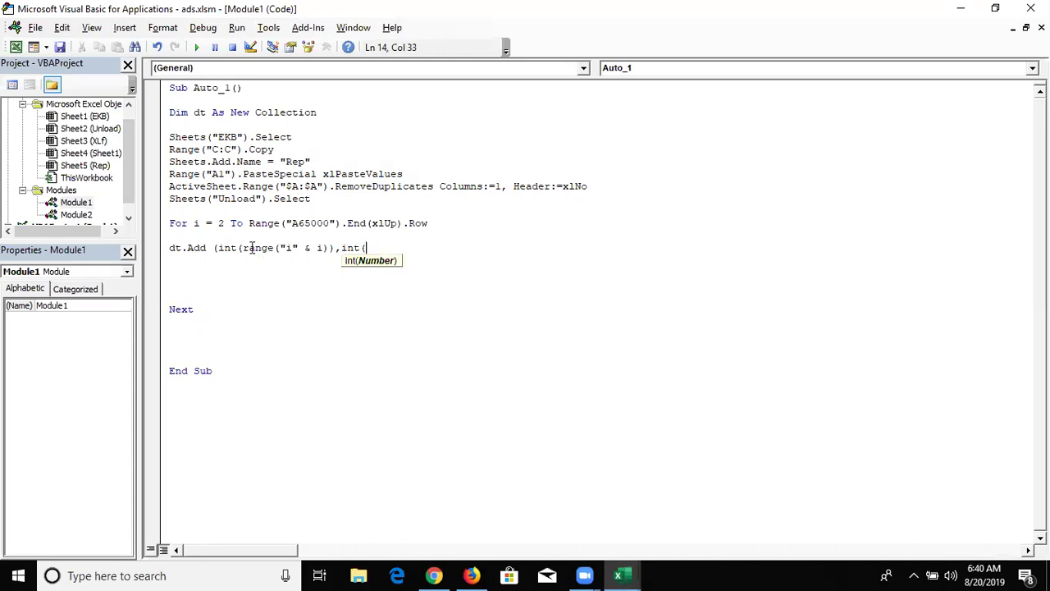
pyautogui.click(331, 251)
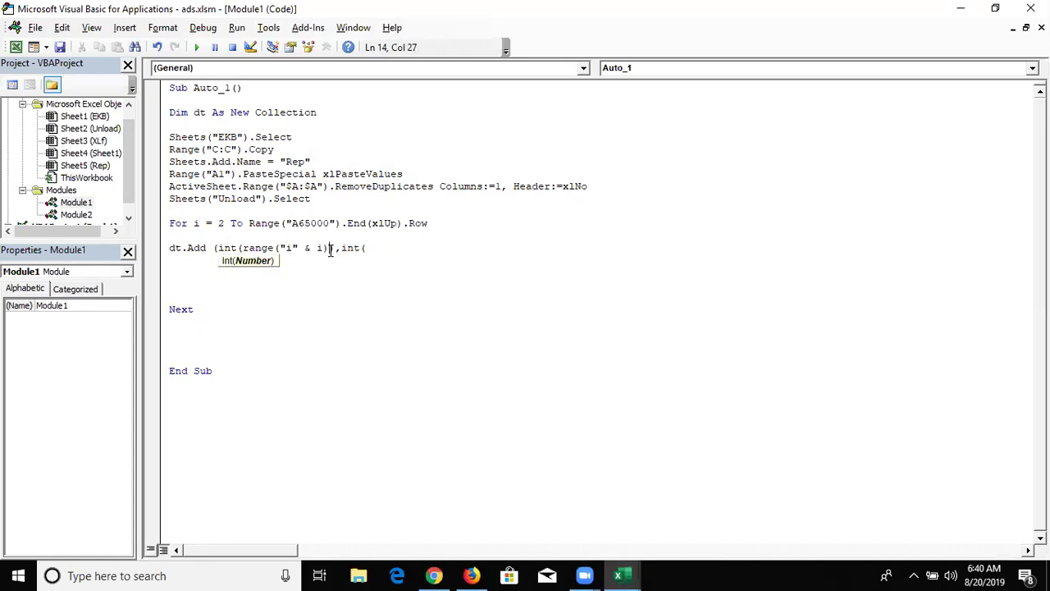
pyautogui.write('.valu')
pyautogui.press('Tab')
# - Paste the int(range("i" & i).Value expression as the Add key and close it with )
pyautogui.moveTo(366, 248); pyautogui.dragTo(218, 248)
pyautogui.hotkey('ctrl', 'c')
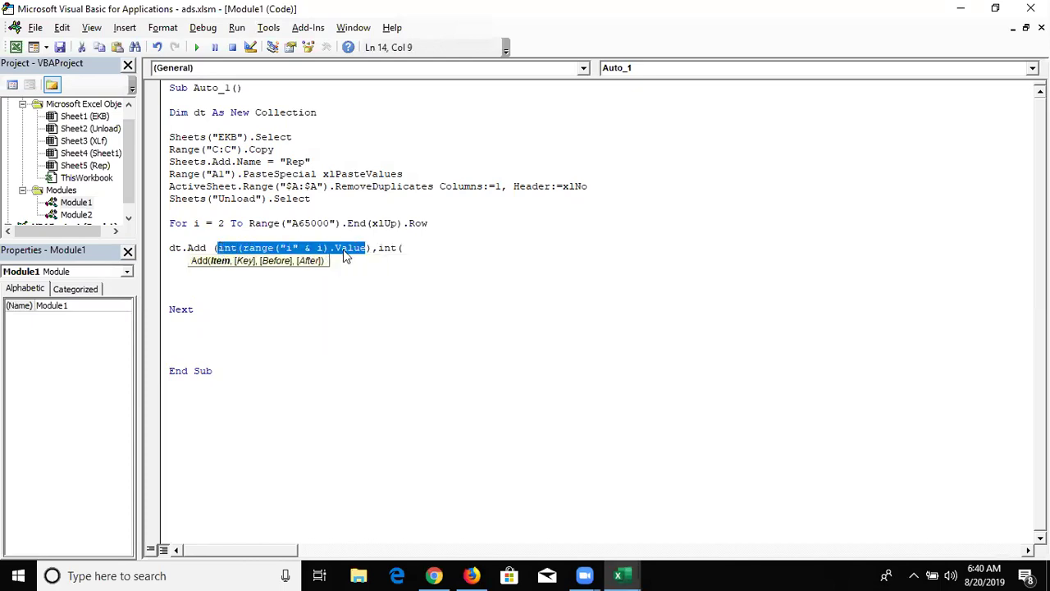
pyautogui.click(419, 248)
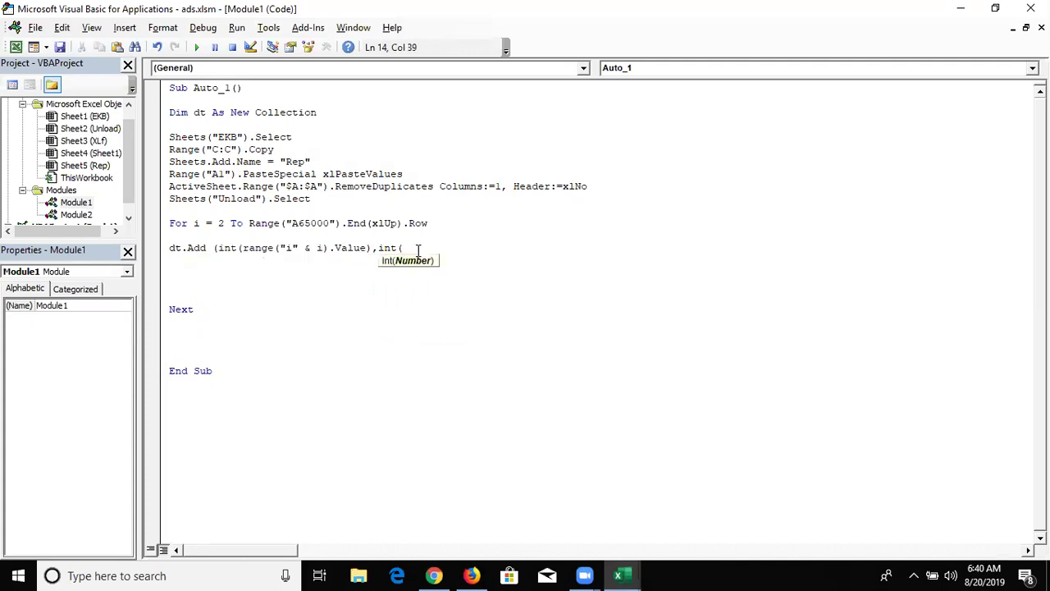
pyautogui.hotkey('ctrl', 'v')
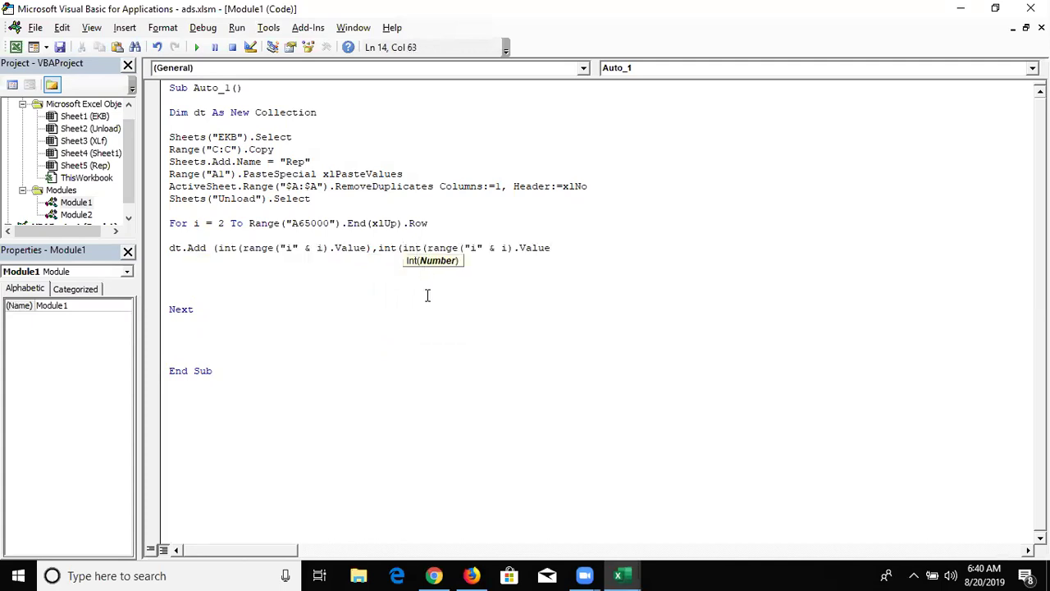
pyautogui.write(')')
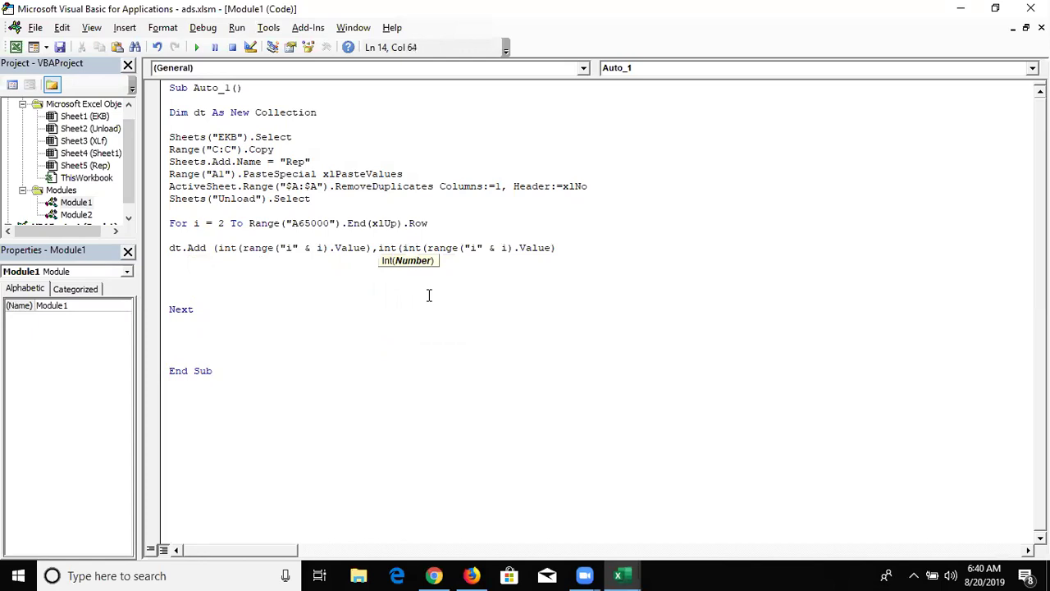
pyautogui.click(427, 295)
pyautogui.click(522, 352)
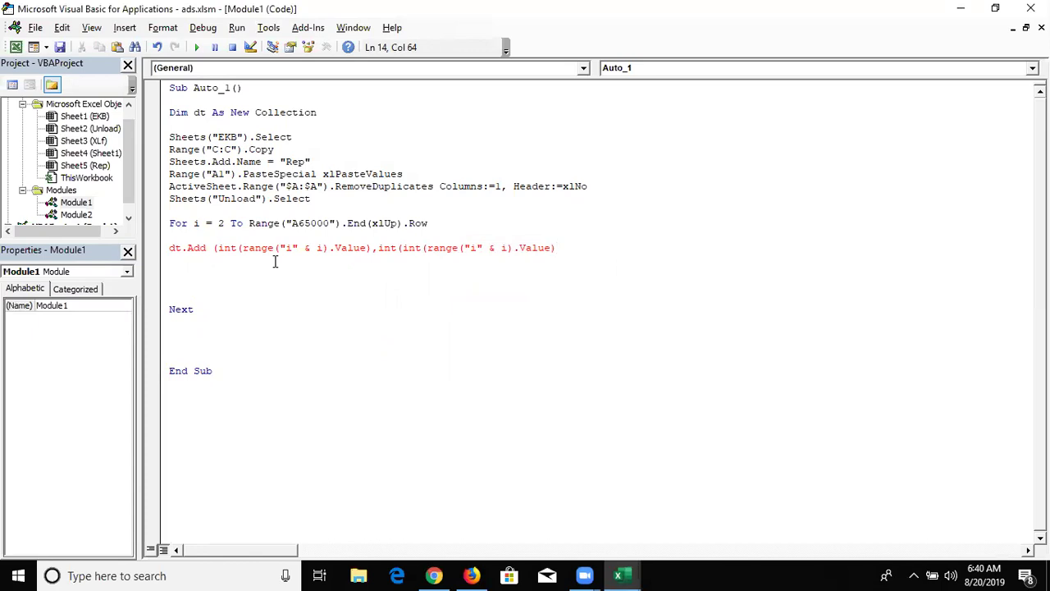
# - Delete the stray parenthesis after dt.Add and dismiss the compile error
pyautogui.click(216, 248)
pyautogui.press('Delete')
pyautogui.click(547, 249)
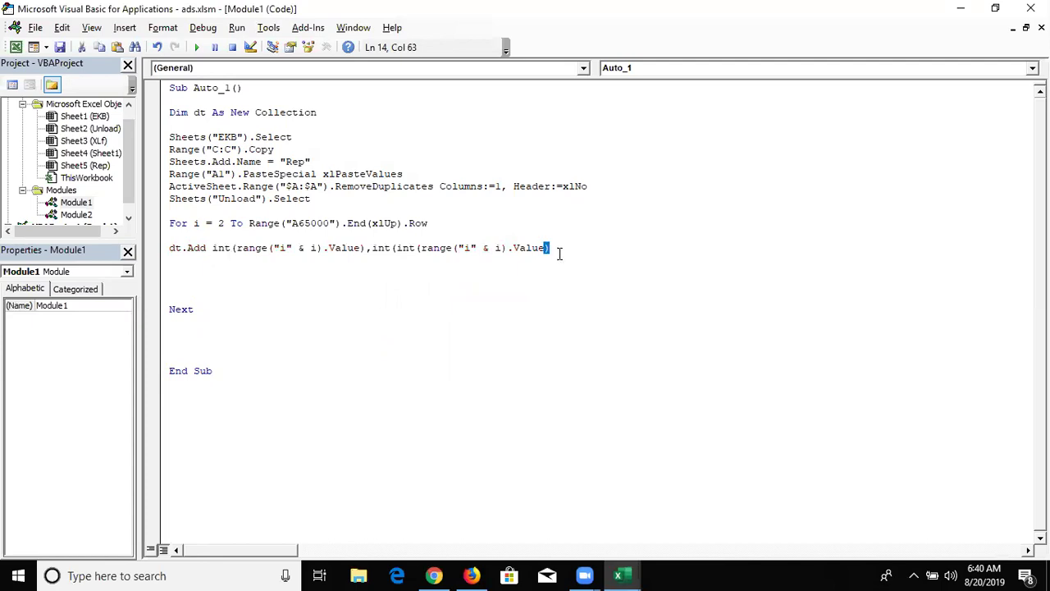
pyautogui.click(306, 282)
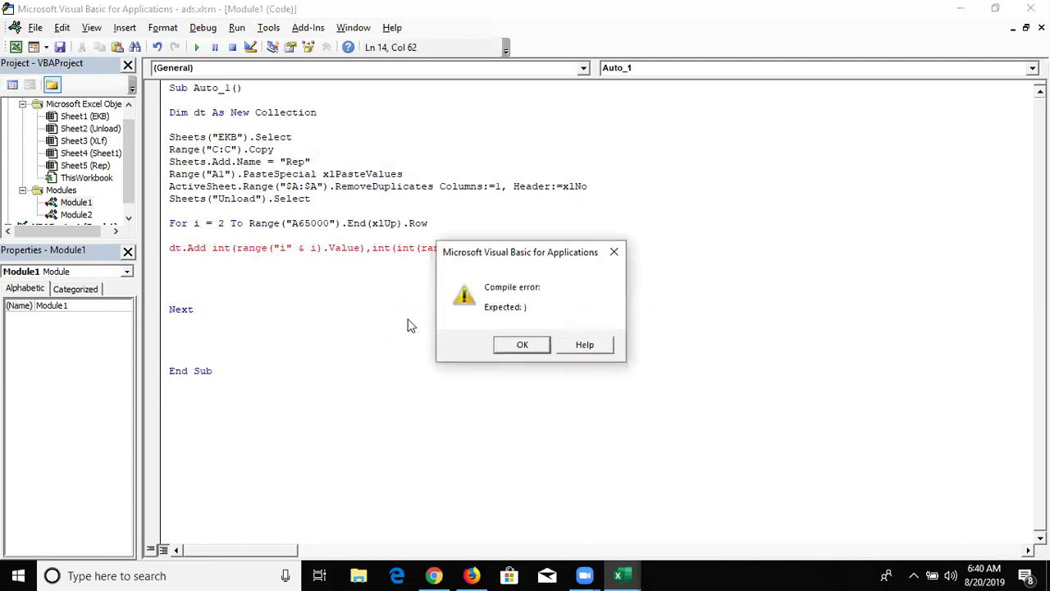
pyautogui.click(516, 345)
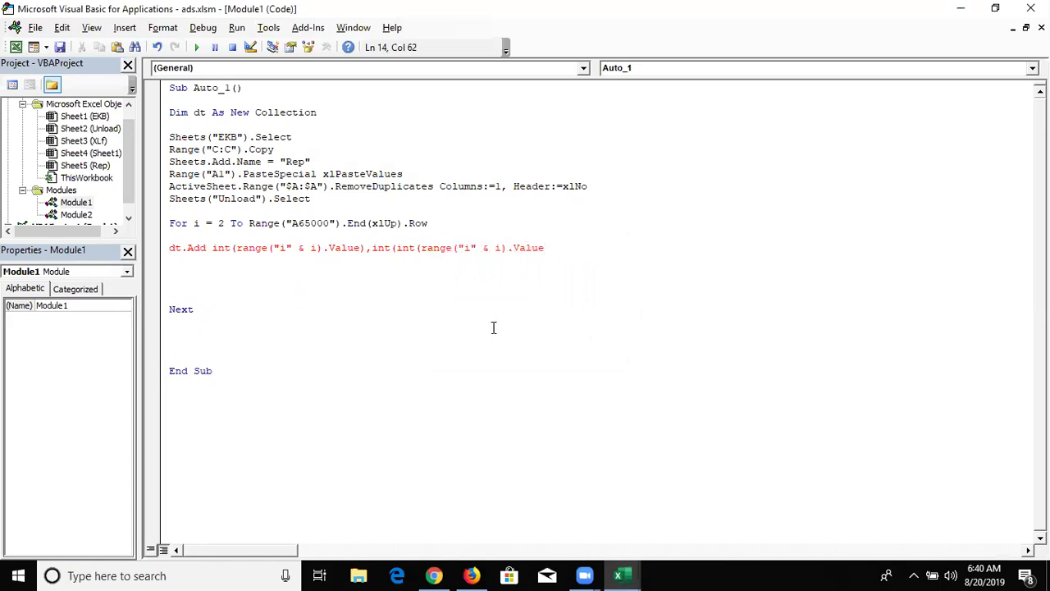
# - Add the missing closing parentheses to the dt.Add line
pyautogui.write(')')
pyautogui.click(403, 300)
pyautogui.click(521, 345)
pyautogui.write(')')
pyautogui.click(246, 323)
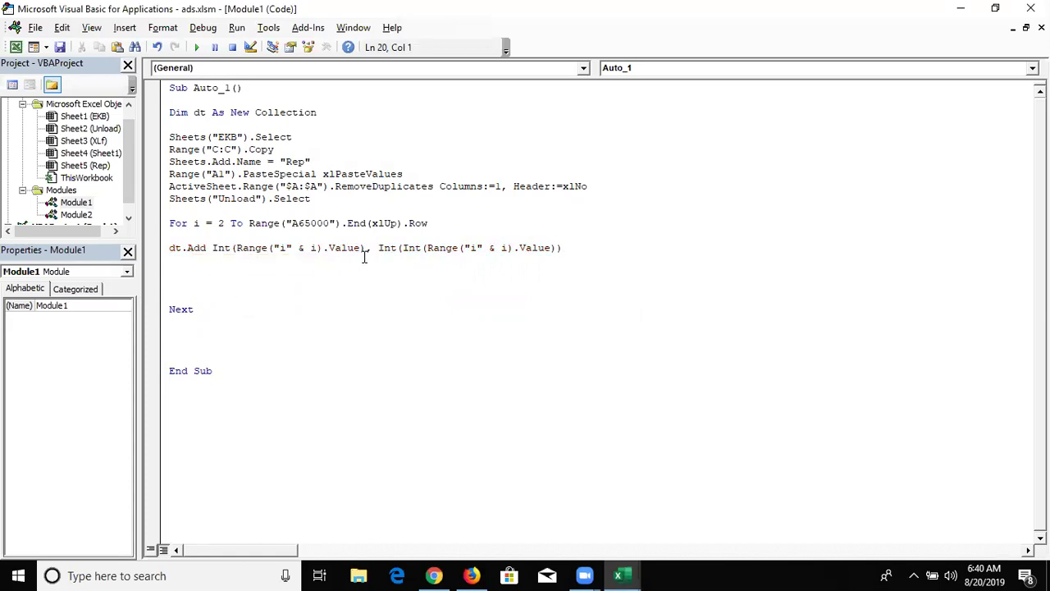
# - Remove the duplicate Int( and extra parenthesis, then delete surplus blank lines above Next
pyautogui.click(423, 248)
pyautogui.press('BackSpace')
pyautogui.press('BackSpace')
pyautogui.press('BackSpace')
pyautogui.click(541, 248)
pyautogui.press('BackSpace')
pyautogui.click(418, 296)
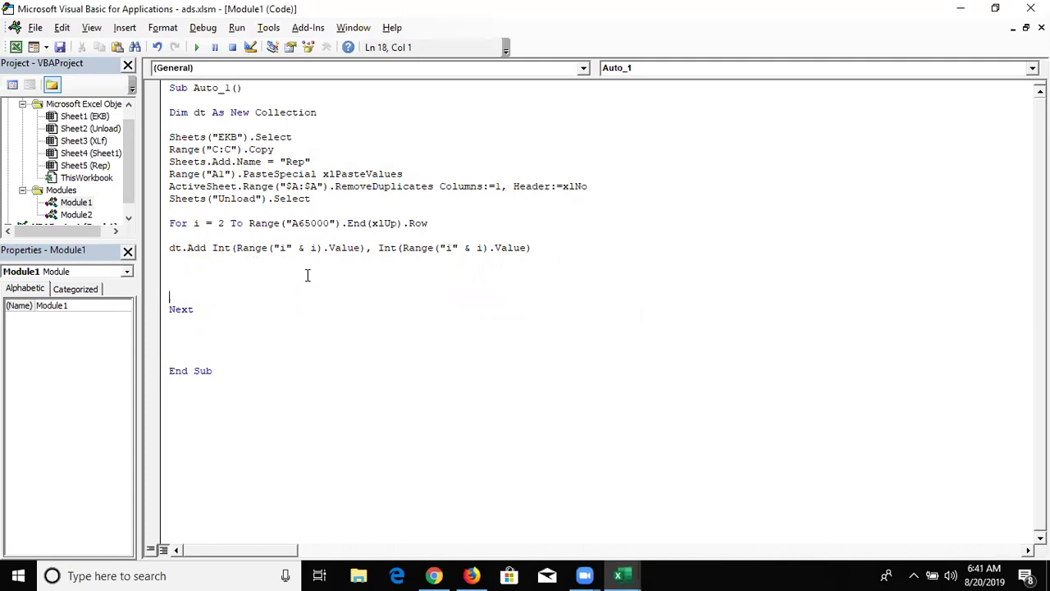
pyautogui.click(205, 260)
pyautogui.press('Delete')
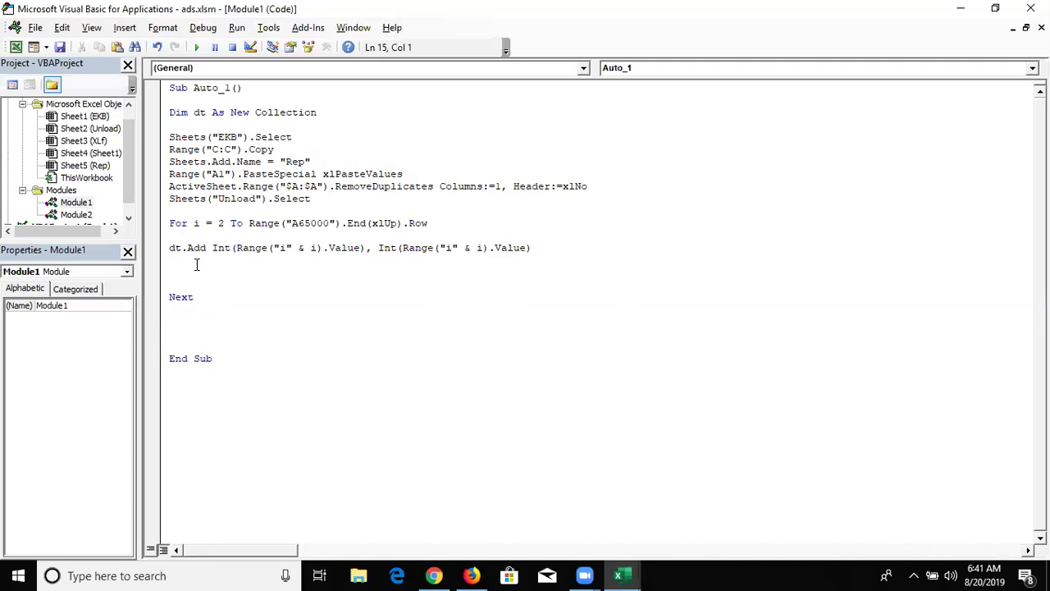
pyautogui.press('Delete')
pyautogui.press('Delete')
# - Insert On Error Resume Next on a new line above the For loop
pyautogui.press('Up')
pyautogui.press('Return')
pyautogui.press('Up')
pyautogui.press('Up')
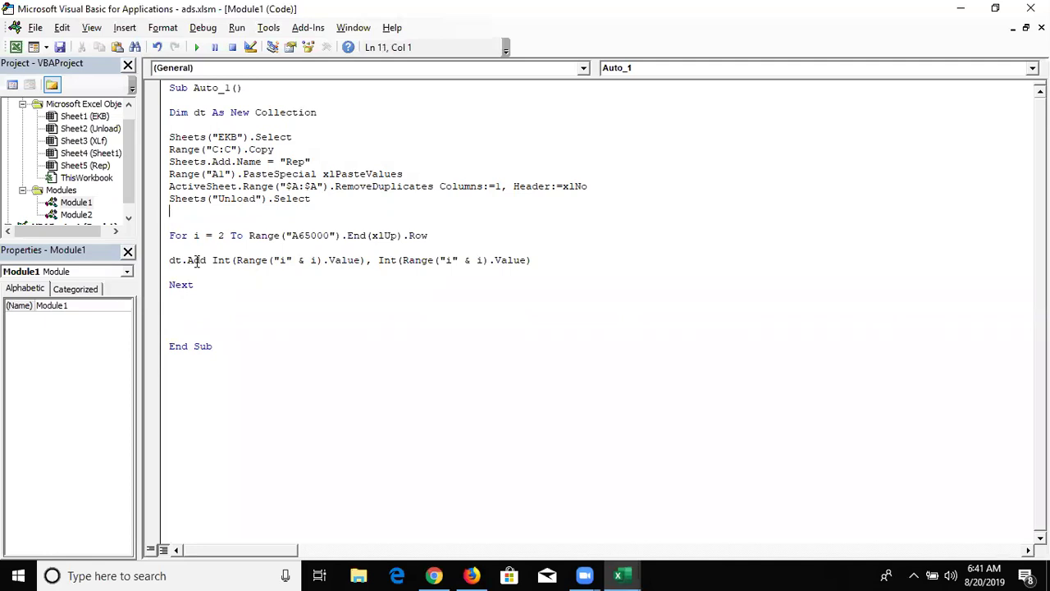
pyautogui.press('Down')
pyautogui.write('on')
pyautogui.write(' er')
pyautogui.press('BackSpace')
pyautogui.press('BackSpace')
pyautogui.write('error')
pyautogui.write(' resum')
pyautogui.press('BackSpace')
pyautogui.write('me ')
pyautogui.write('next')
# - Add an empty For Each Item In dt … Next Item loop after the first loop
pyautogui.click(187, 311)
pyautogui.press('Return')
pyautogui.press('Return')
pyautogui.click(170, 320)
pyautogui.write('foreach item ')
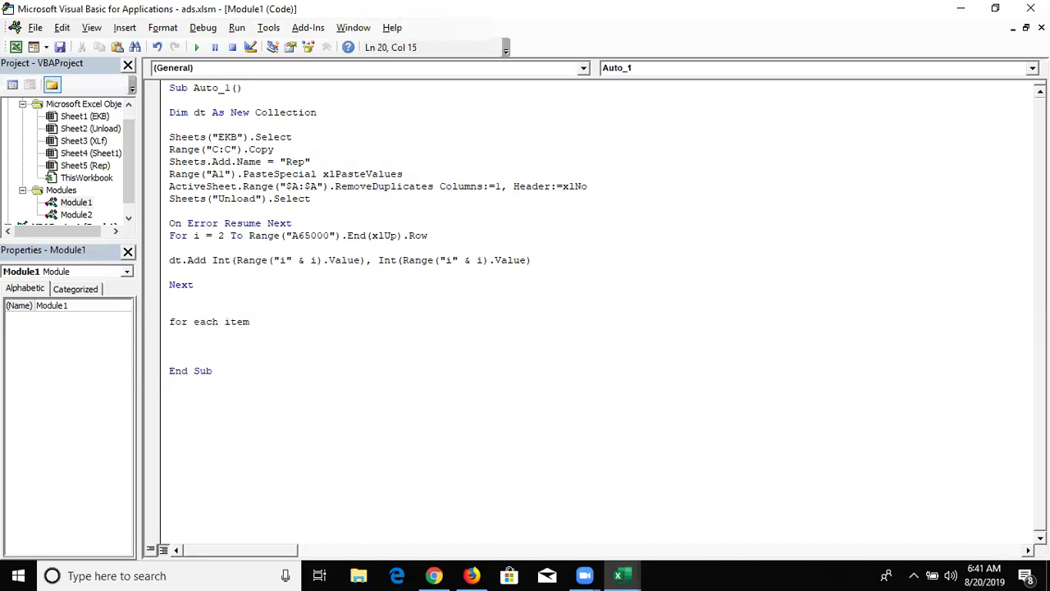
pyautogui.write('in ')
pyautogui.write('dt')
pyautogui.press('Return')
pyautogui.press('Return')
pyautogui.press('Return')
pyautogui.write('ne3xt')
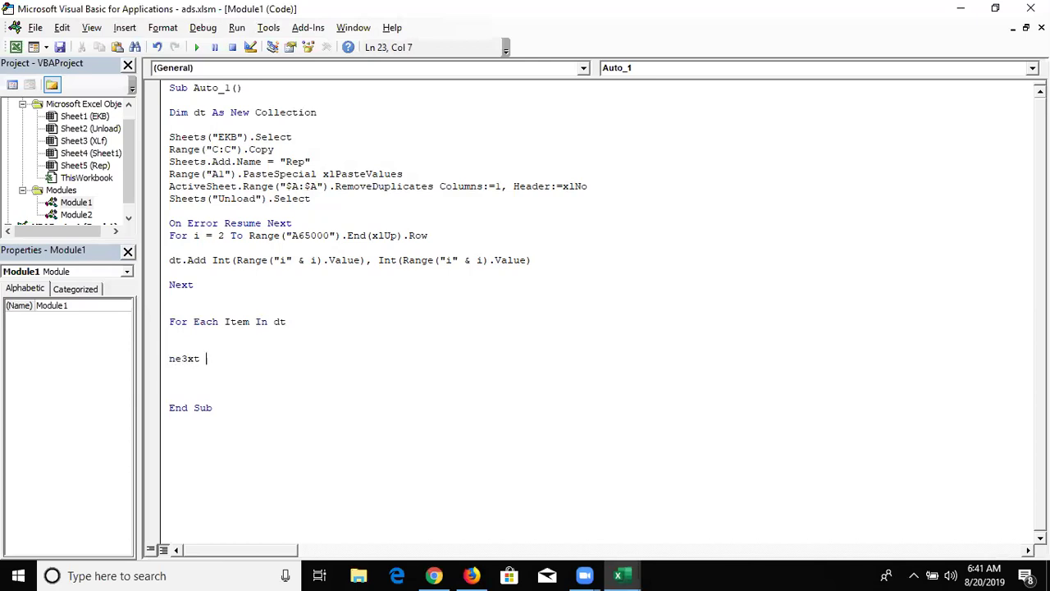
pyautogui.press('BackSpace')
pyautogui.press('BackSpace')
pyautogui.press('BackSpace')
pyautogui.press('BackSpace')
pyautogui.write('xt ite')
pyautogui.write('m')
pyautogui.press('Home')
pyautogui.press('Return')
pyautogui.press('Up')
pyautogui.click(170, 345)
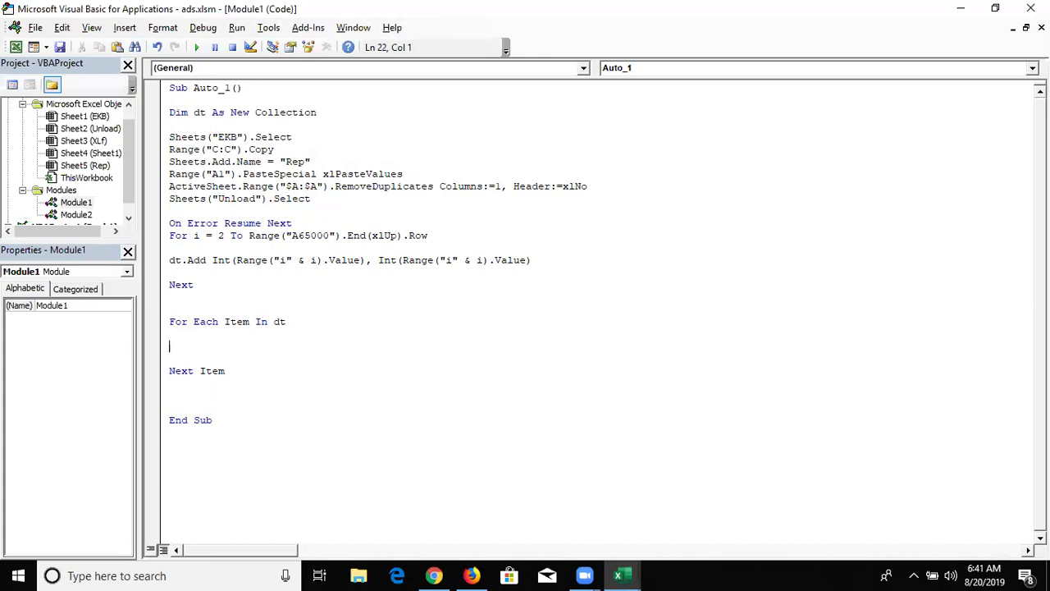
pyautogui.hotkey('alt', 'F11')
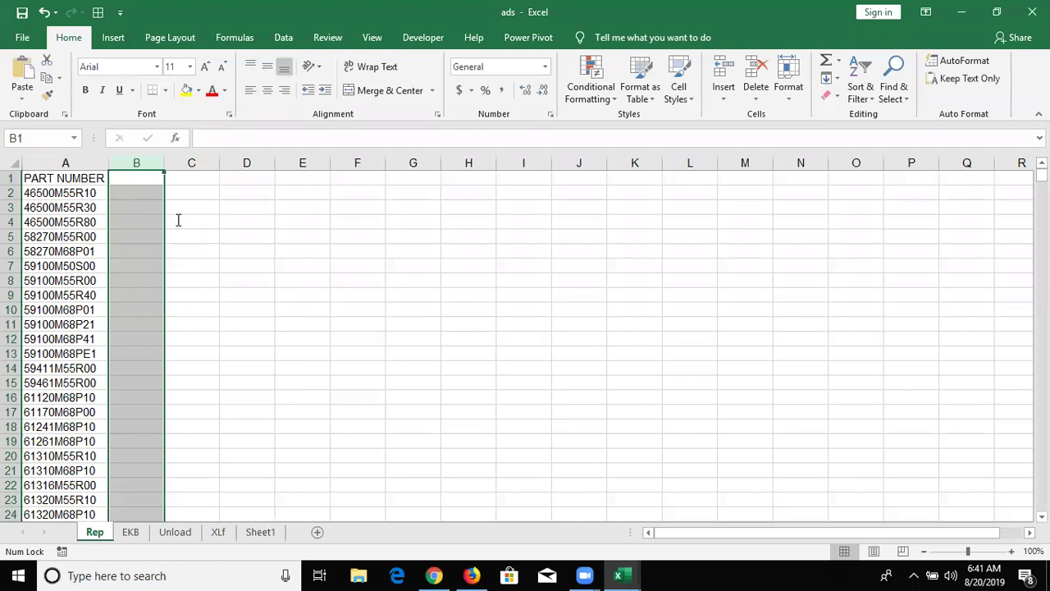
pyautogui.hotkey('alt', 'F11')
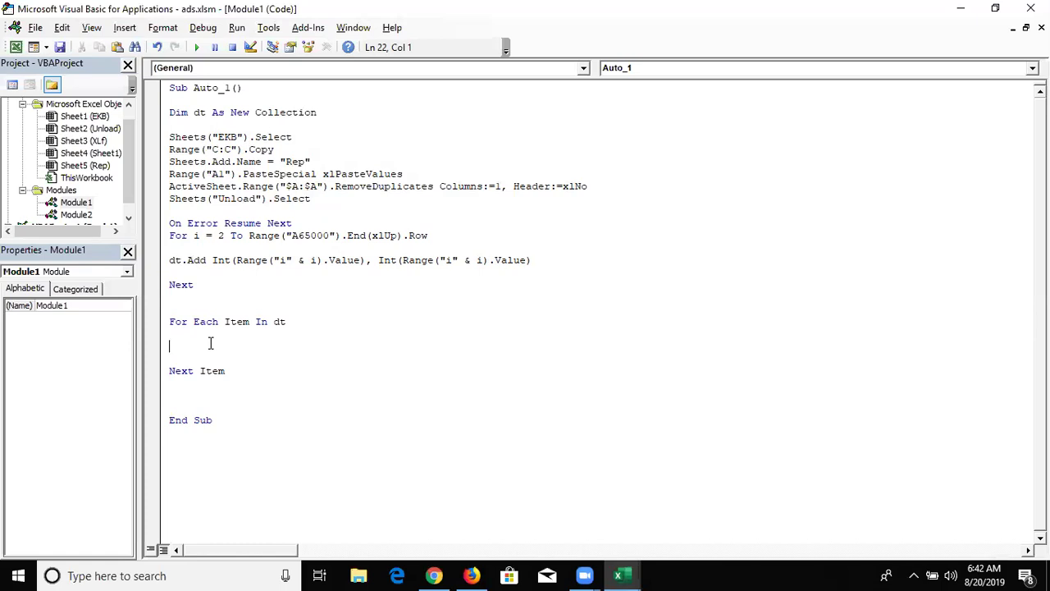
pyautogui.press('Up')
pyautogui.press('Down')
pyautogui.press('Up')
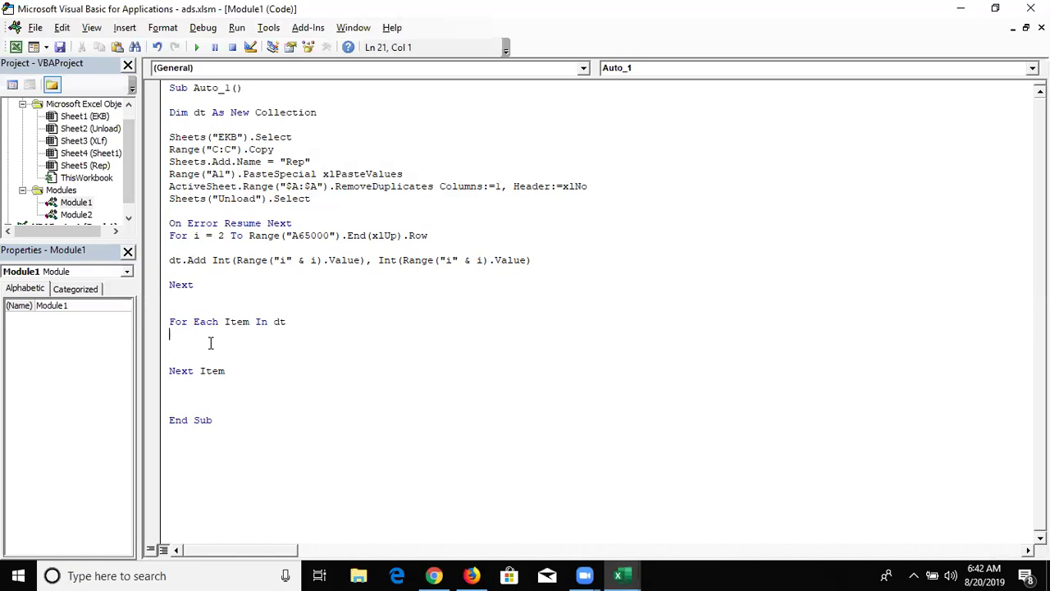